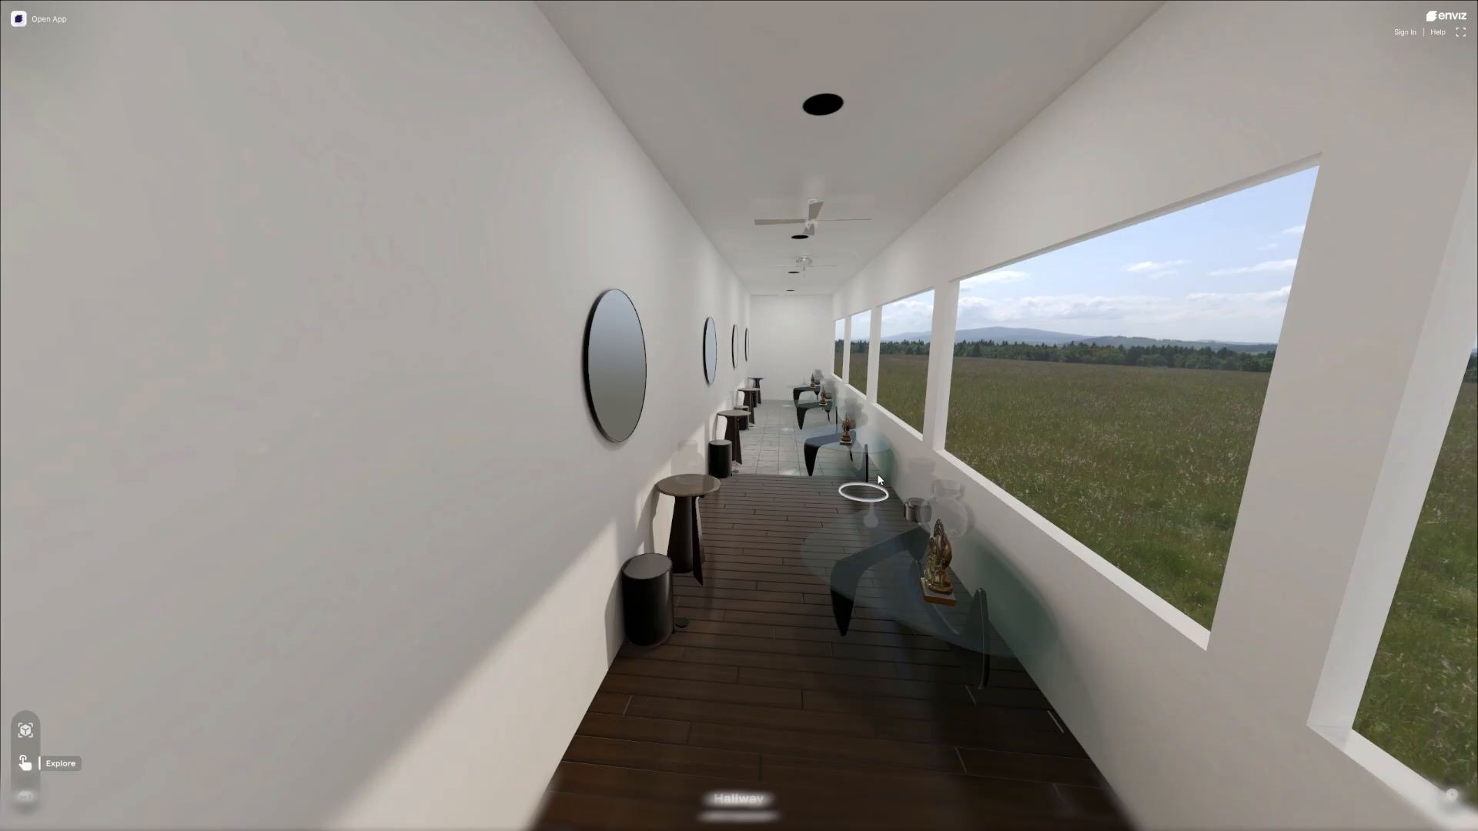
# Enter walk mode in the Enviz hallway and examine the wall mirrors and glass tables from the wood floor to the tiled end.
pyautogui.click(878, 479)
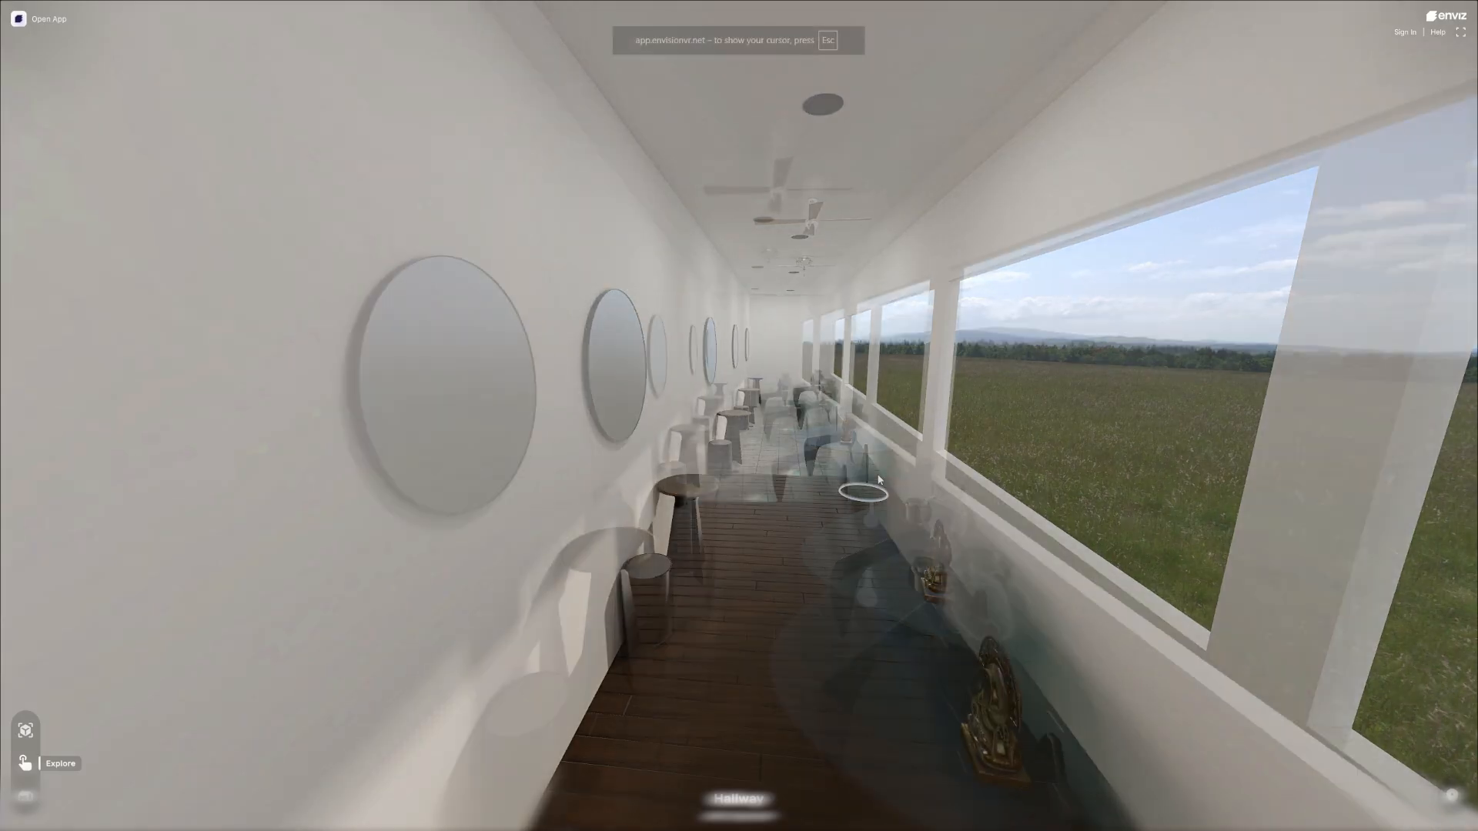
pyautogui.moveTo(878, 480); pyautogui.dragTo(973, 462)
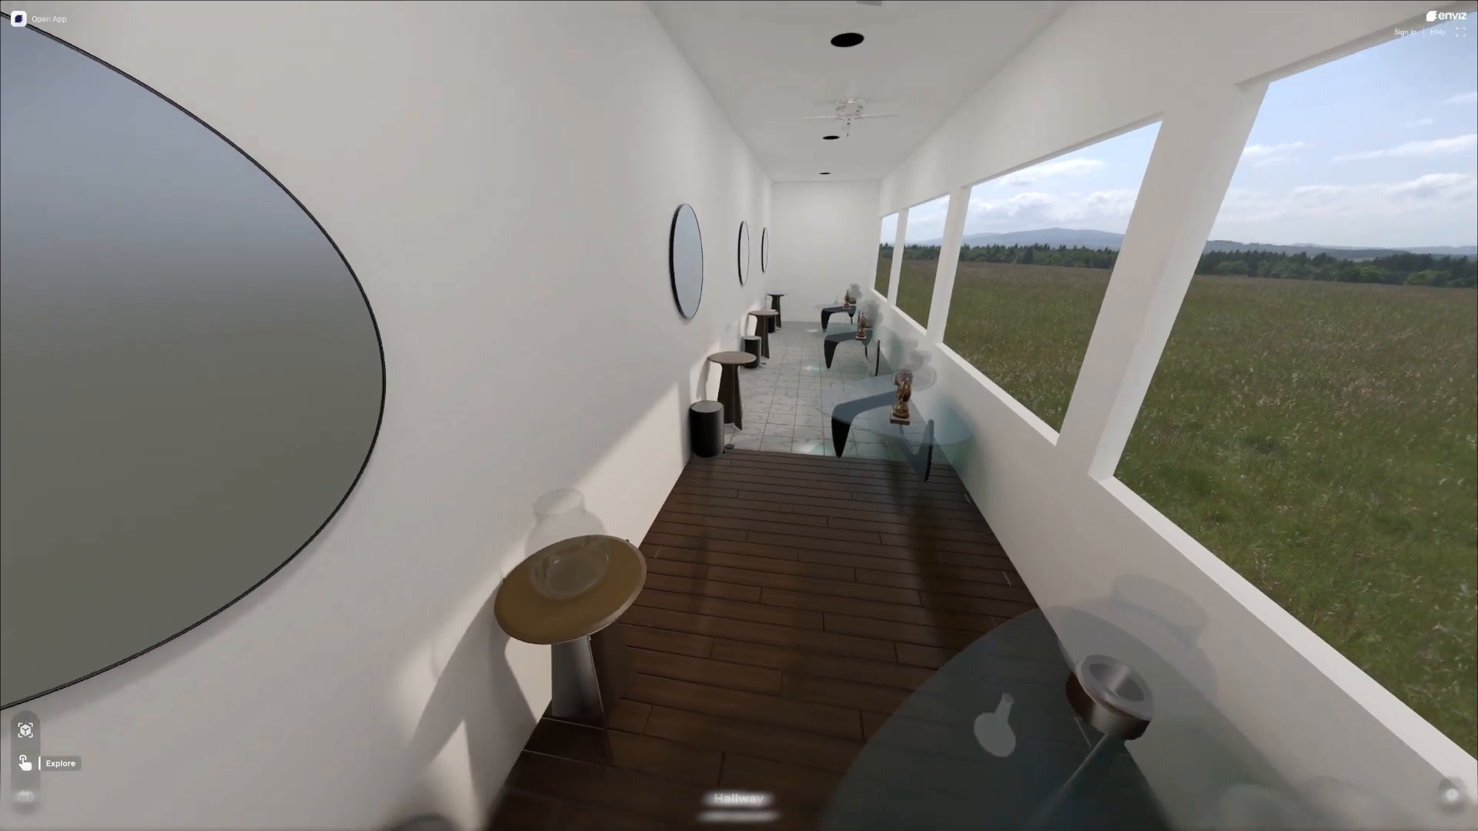
pyautogui.press('s')
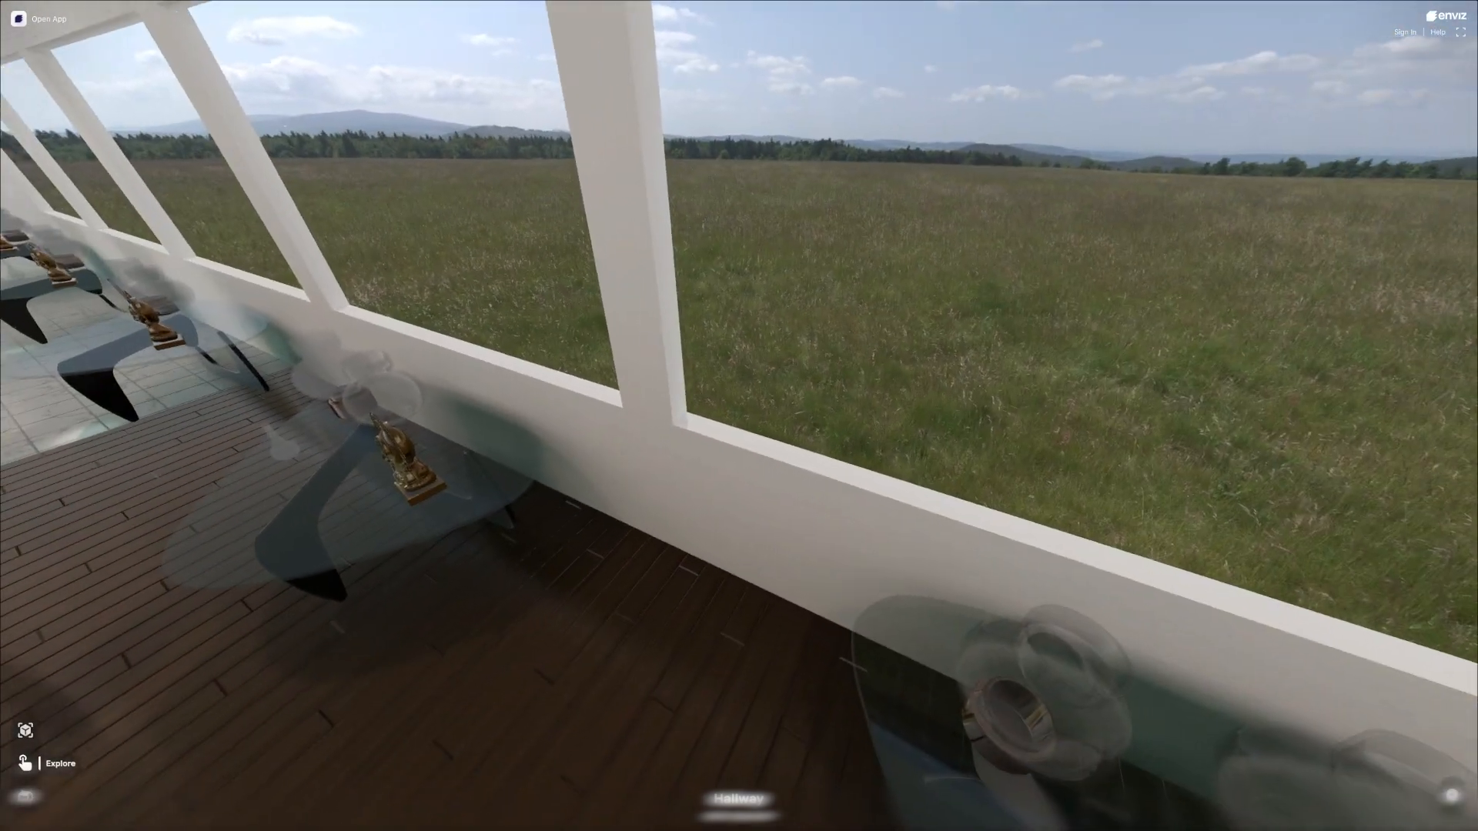
pyautogui.press('a')
pyautogui.press('w')
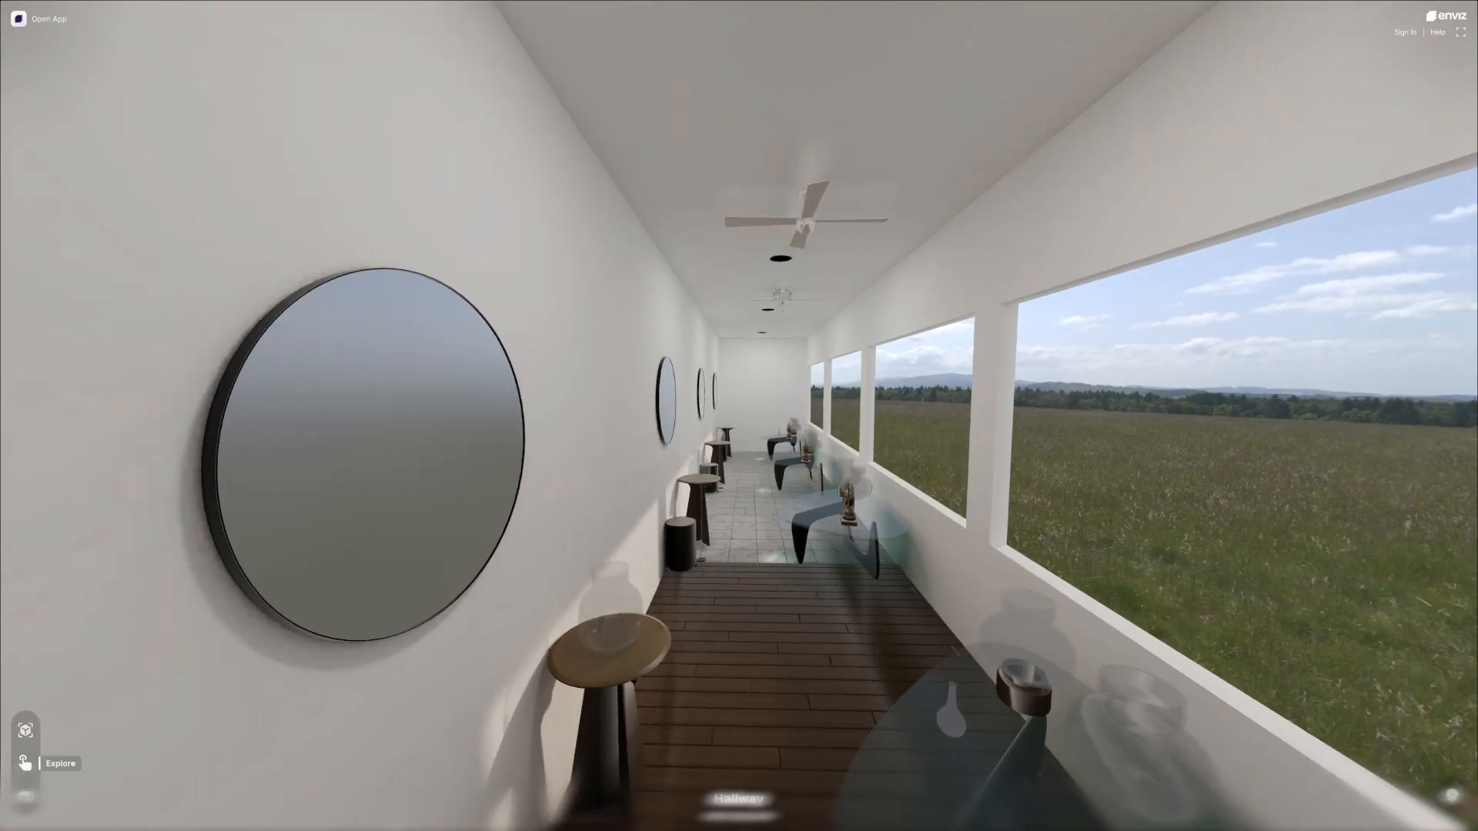
pyautogui.press('w')
pyautogui.press('w')
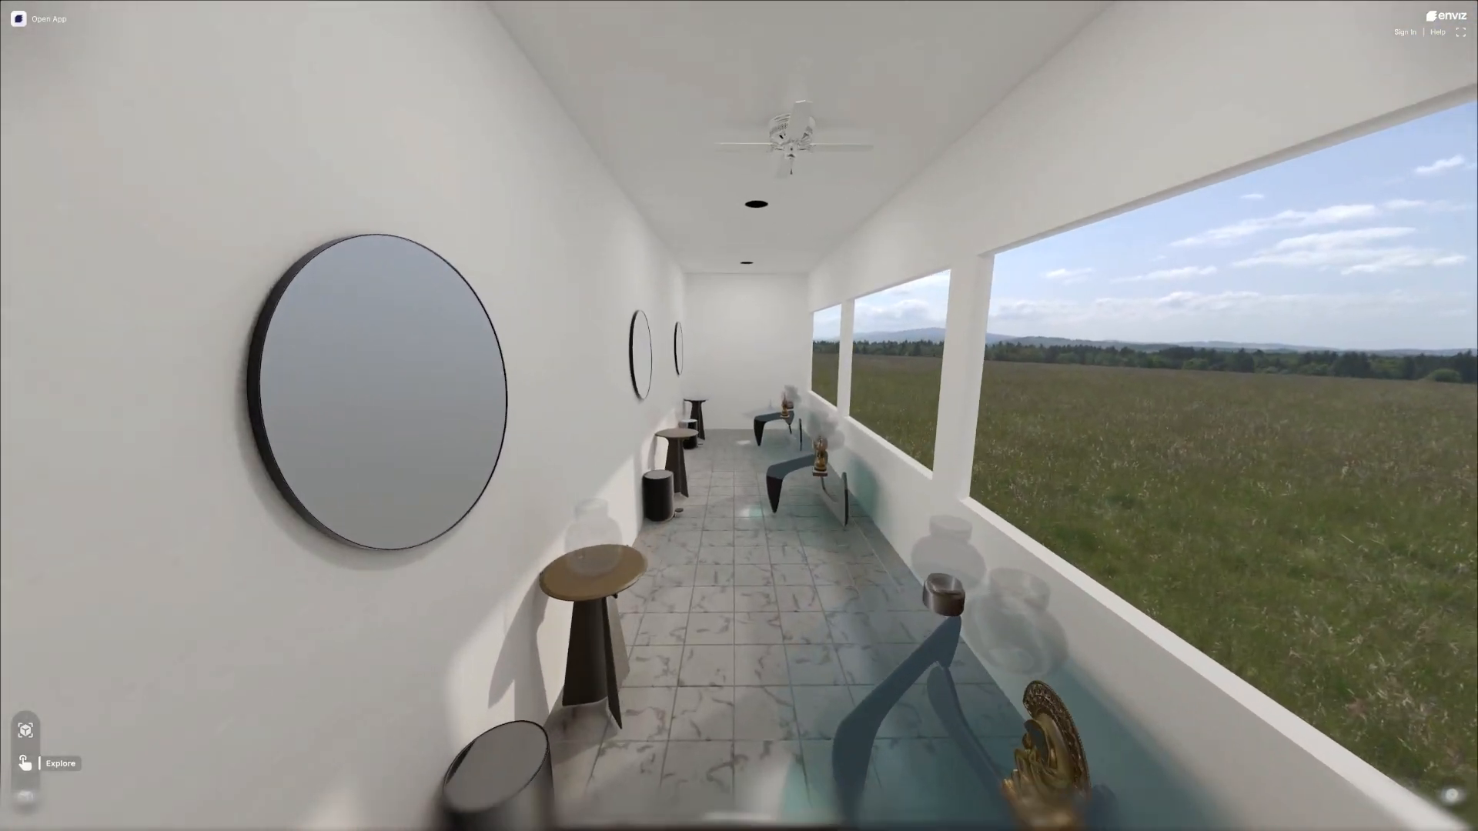
pyautogui.press('w')
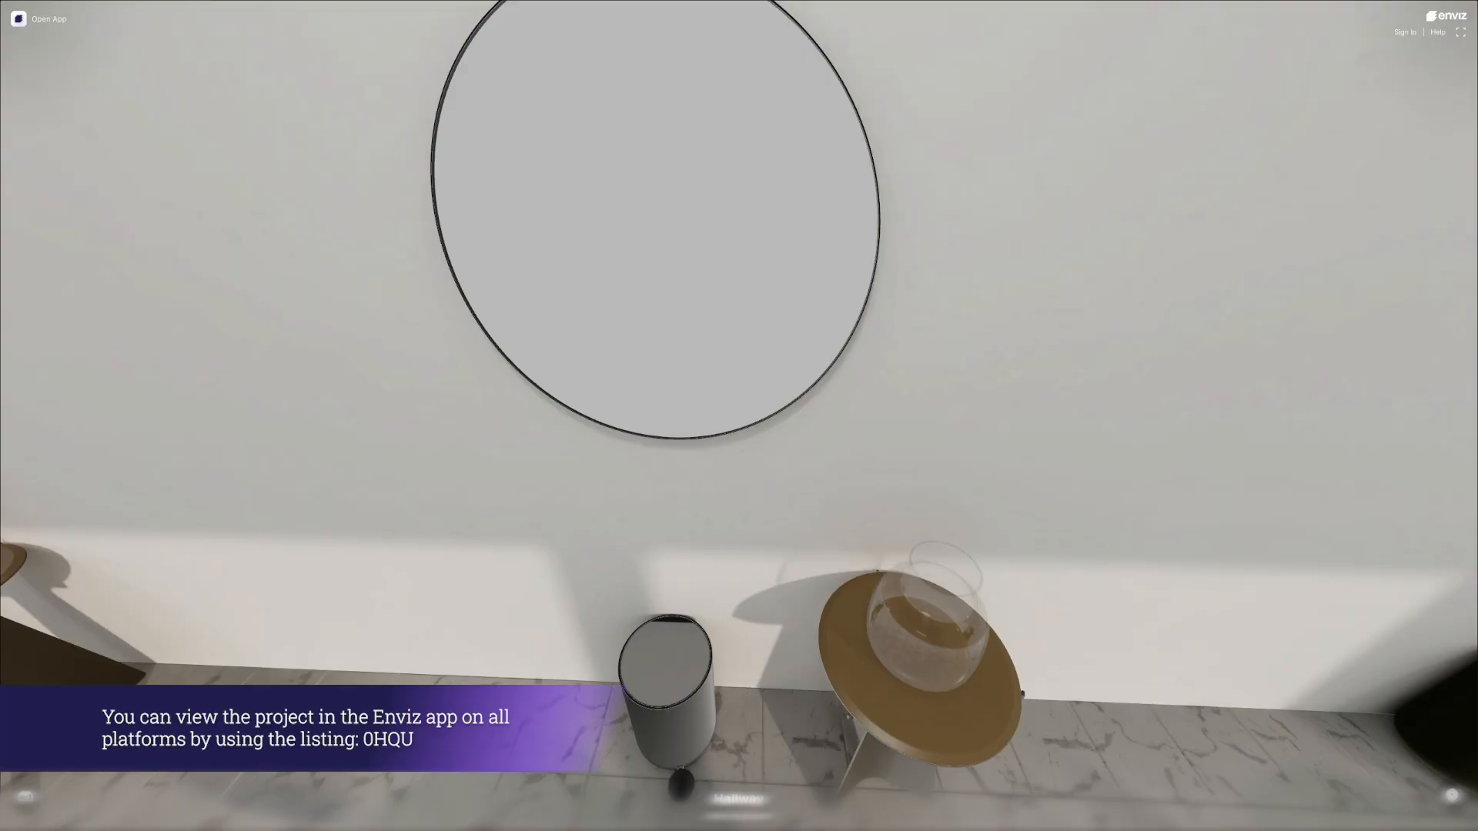
# Examine the round mirrors and side tables up close, then the floor reflections and glass tables along the windows.
pyautogui.press('a')
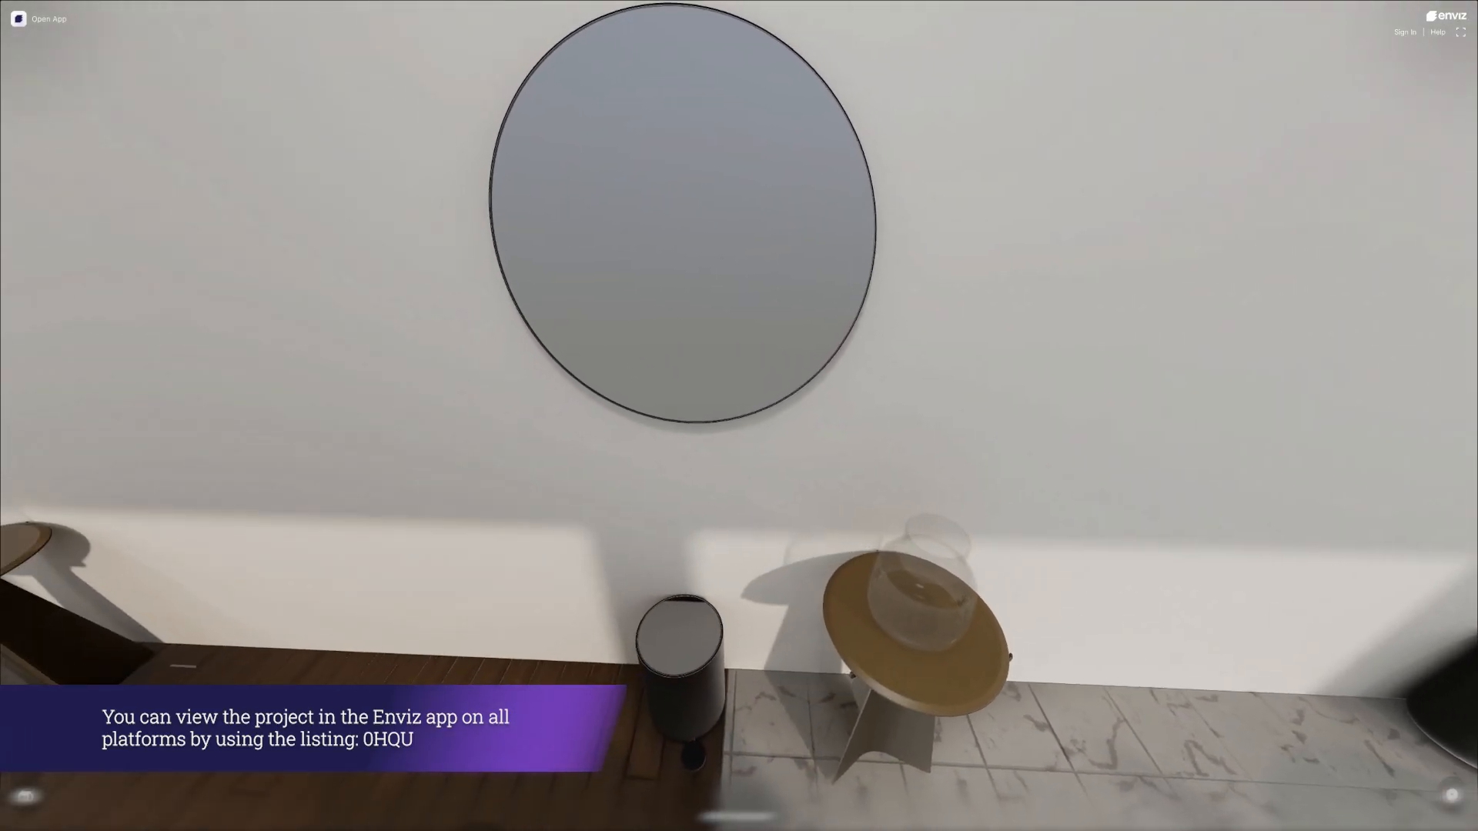
pyautogui.press('a')
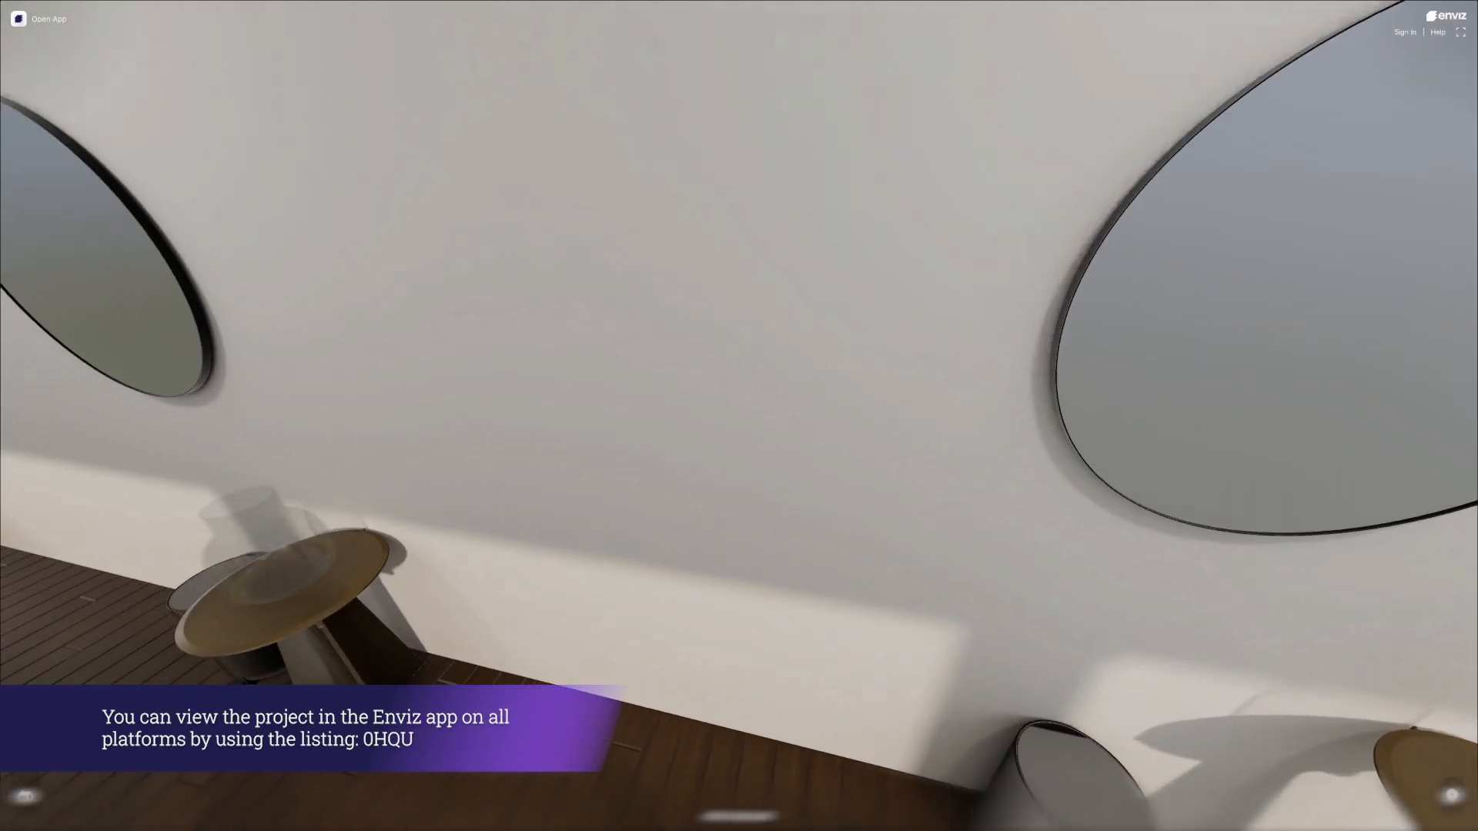
pyautogui.press('a')
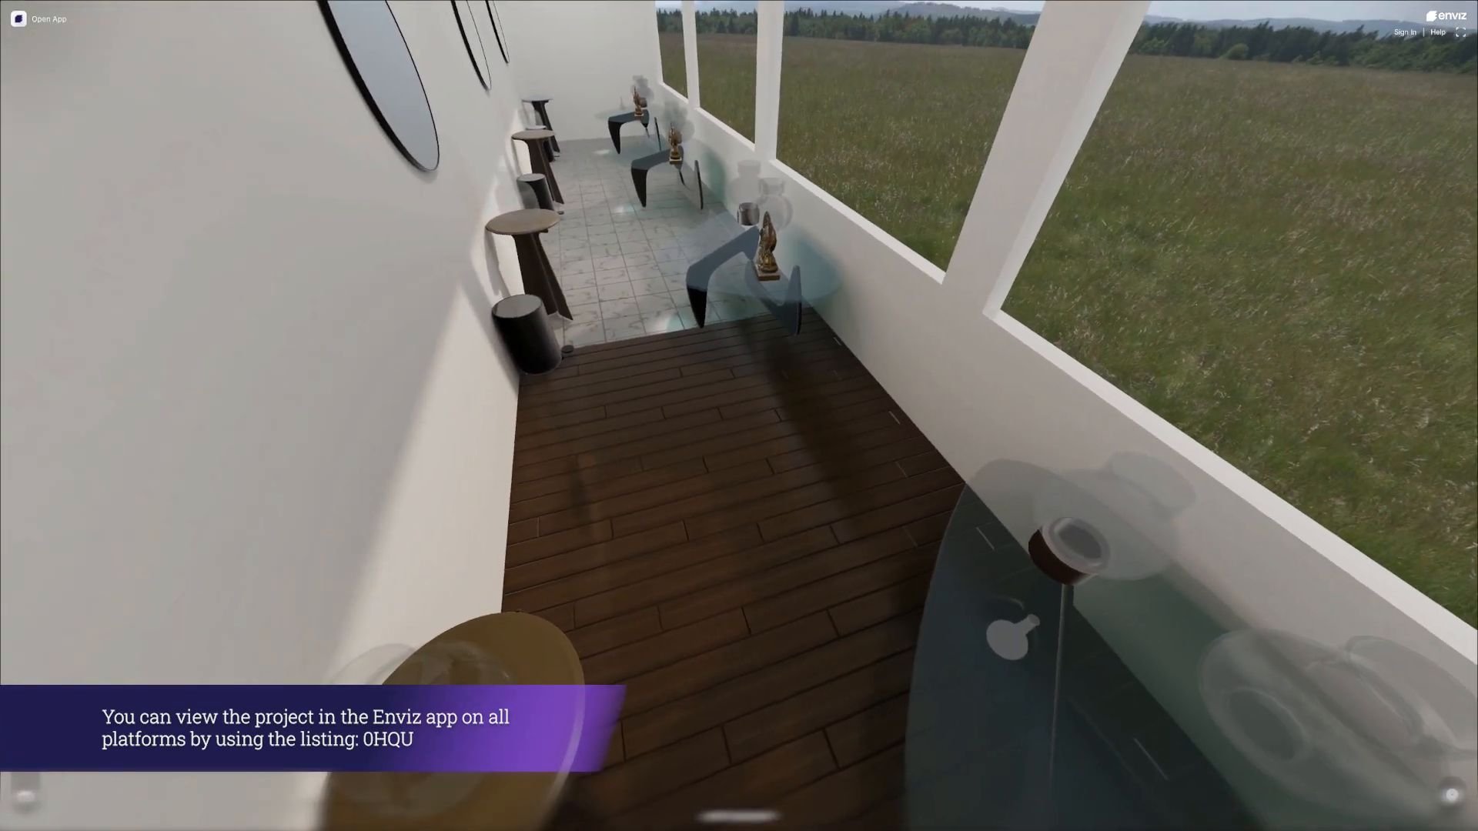
pyautogui.press('w')
pyautogui.press('w')
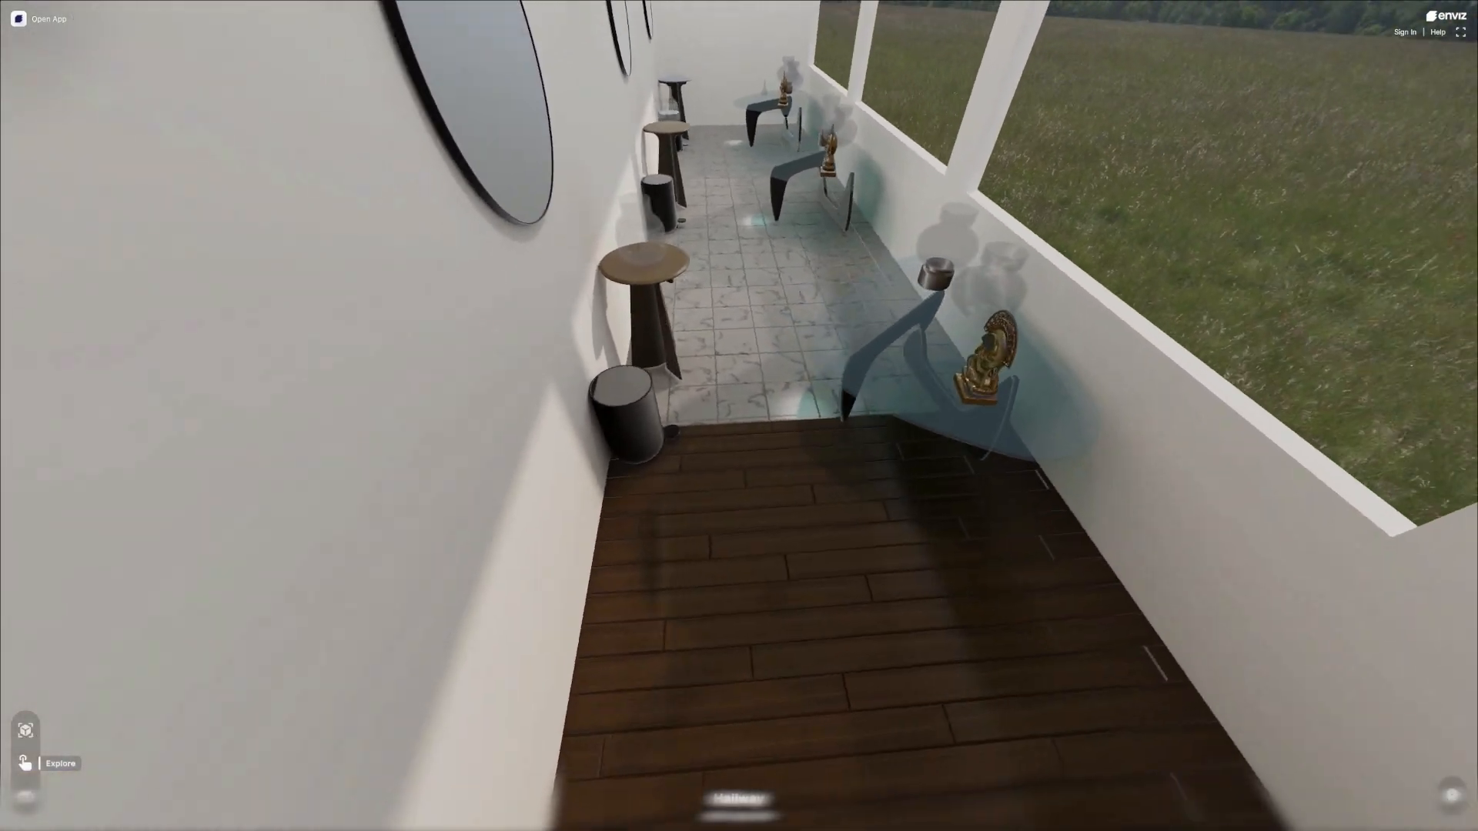
pyautogui.press('w')
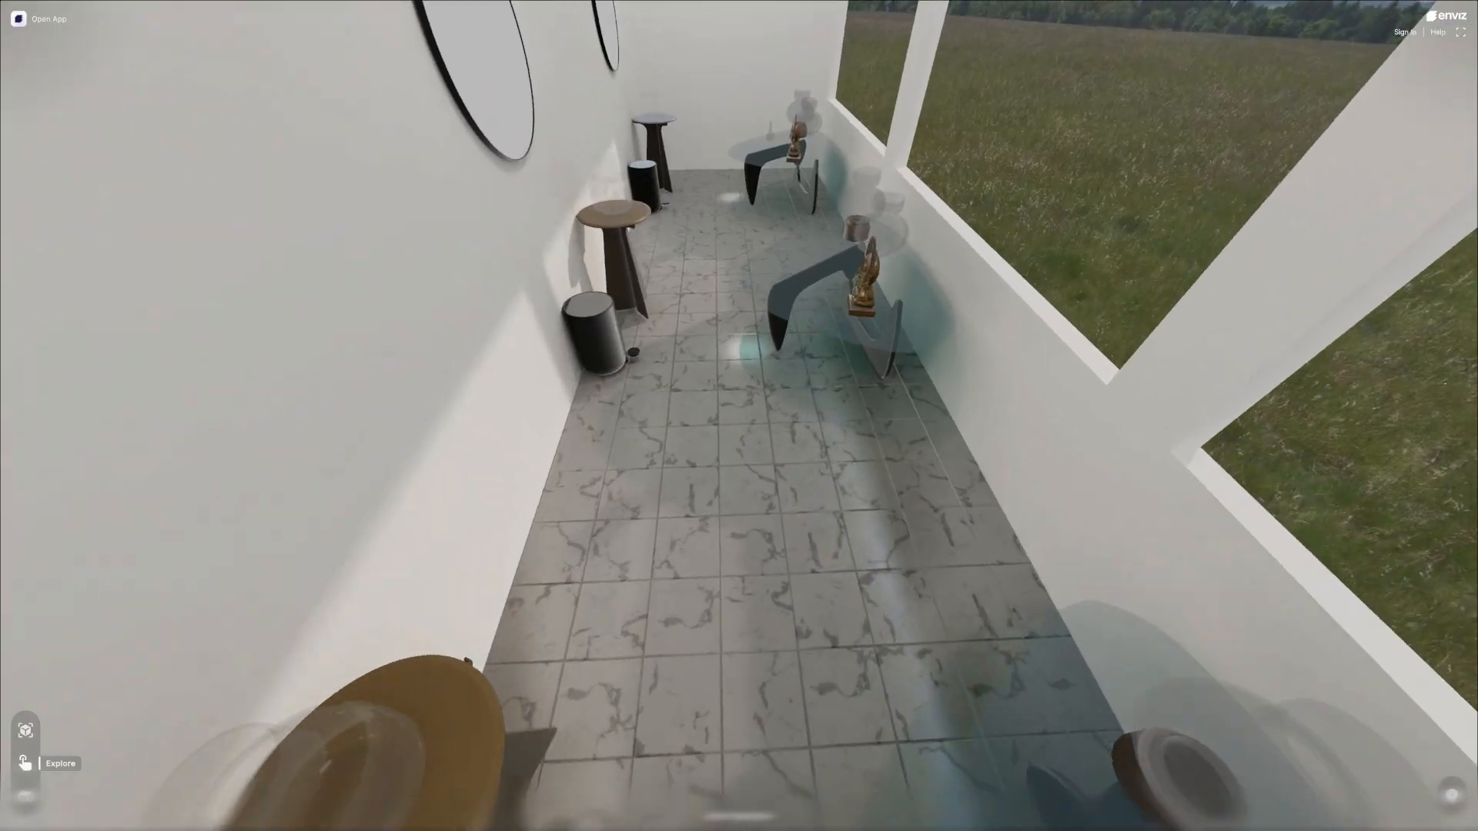
pyautogui.press('w')
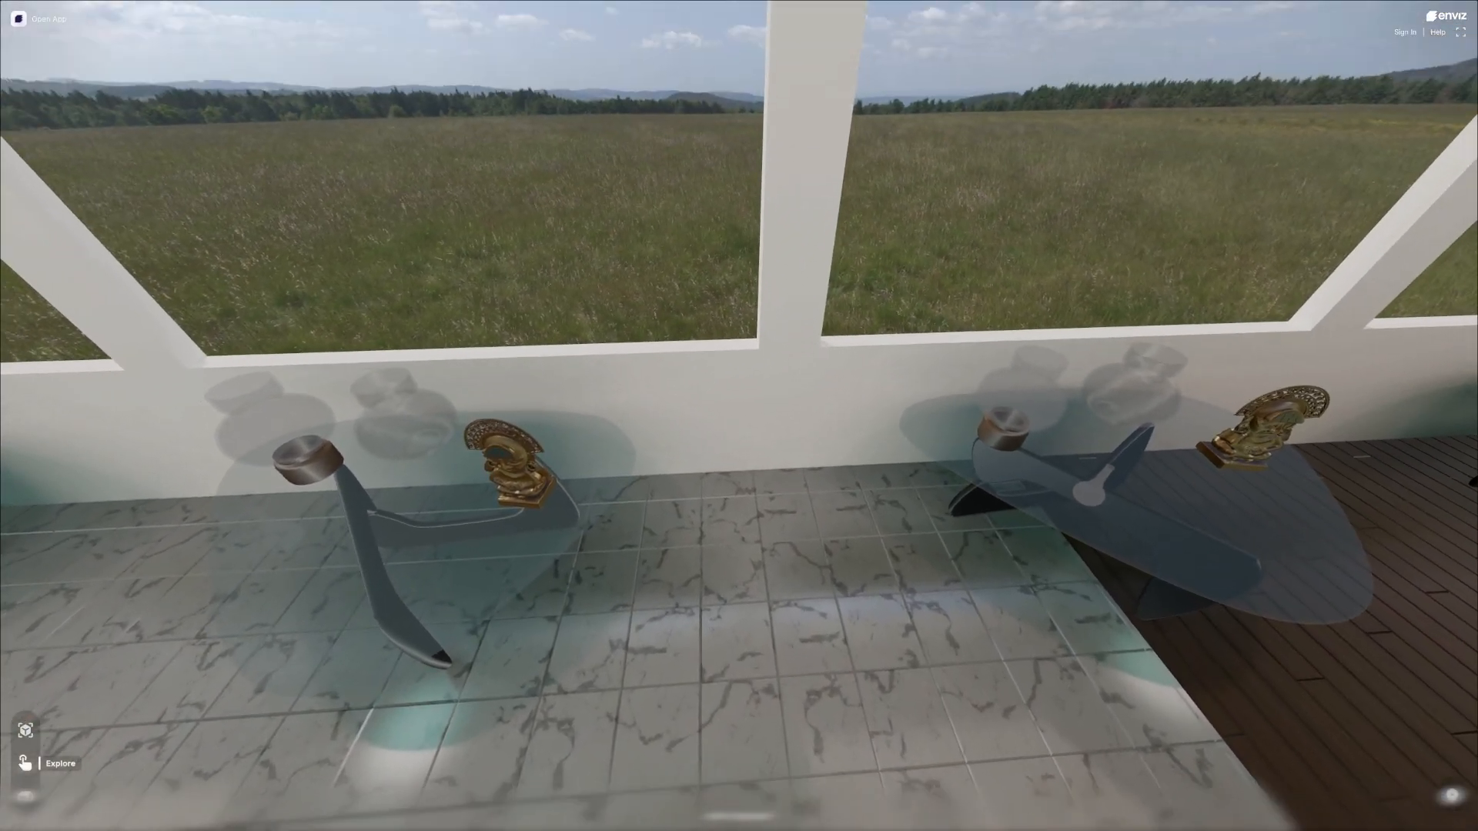
pyautogui.press('w')
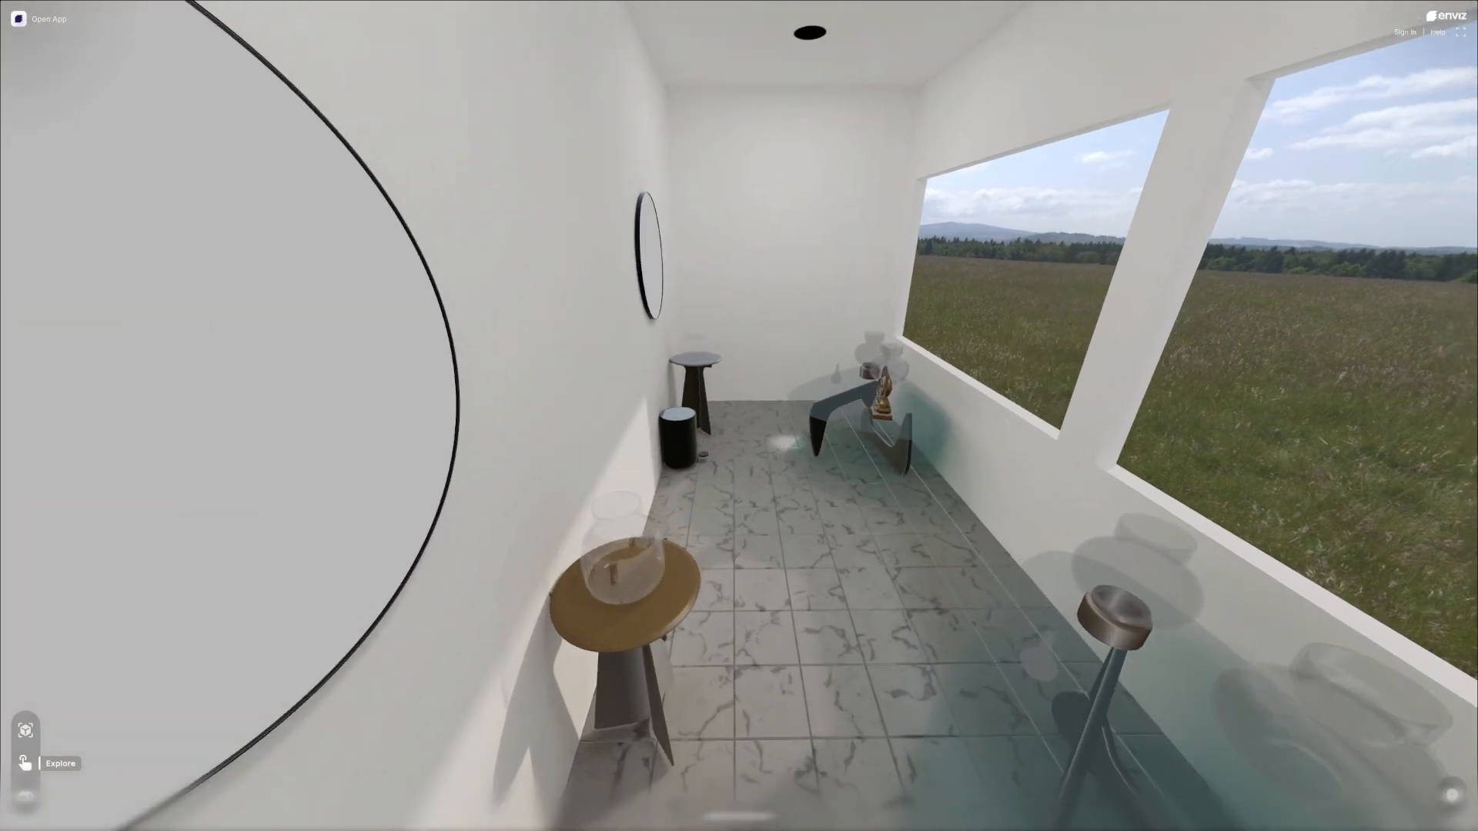
pyautogui.press('w')
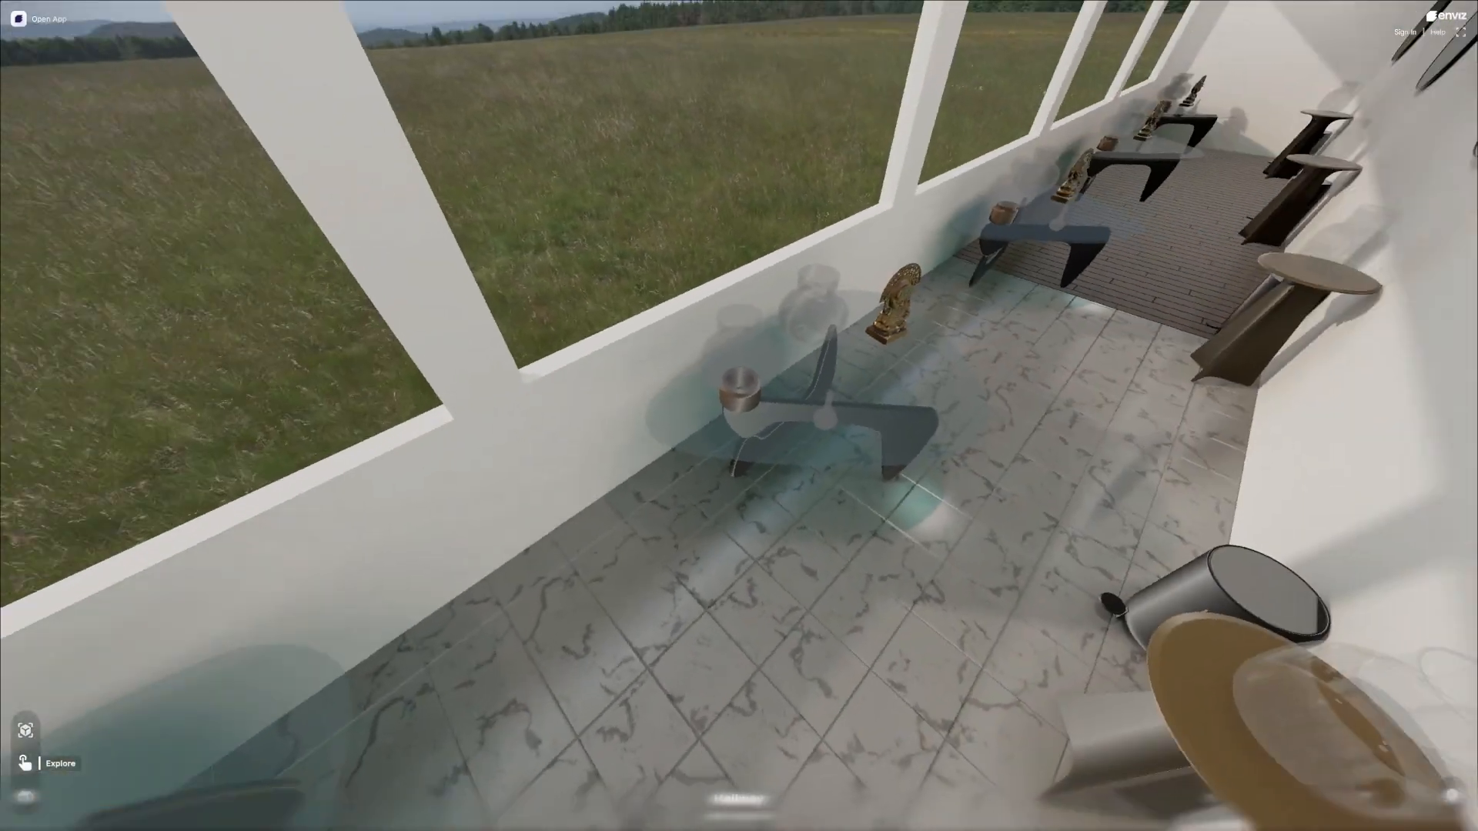
# View the full hallway from the tiled end and walk back to the wood-floored end, examining tile and glass reflections.
pyautogui.press('s')
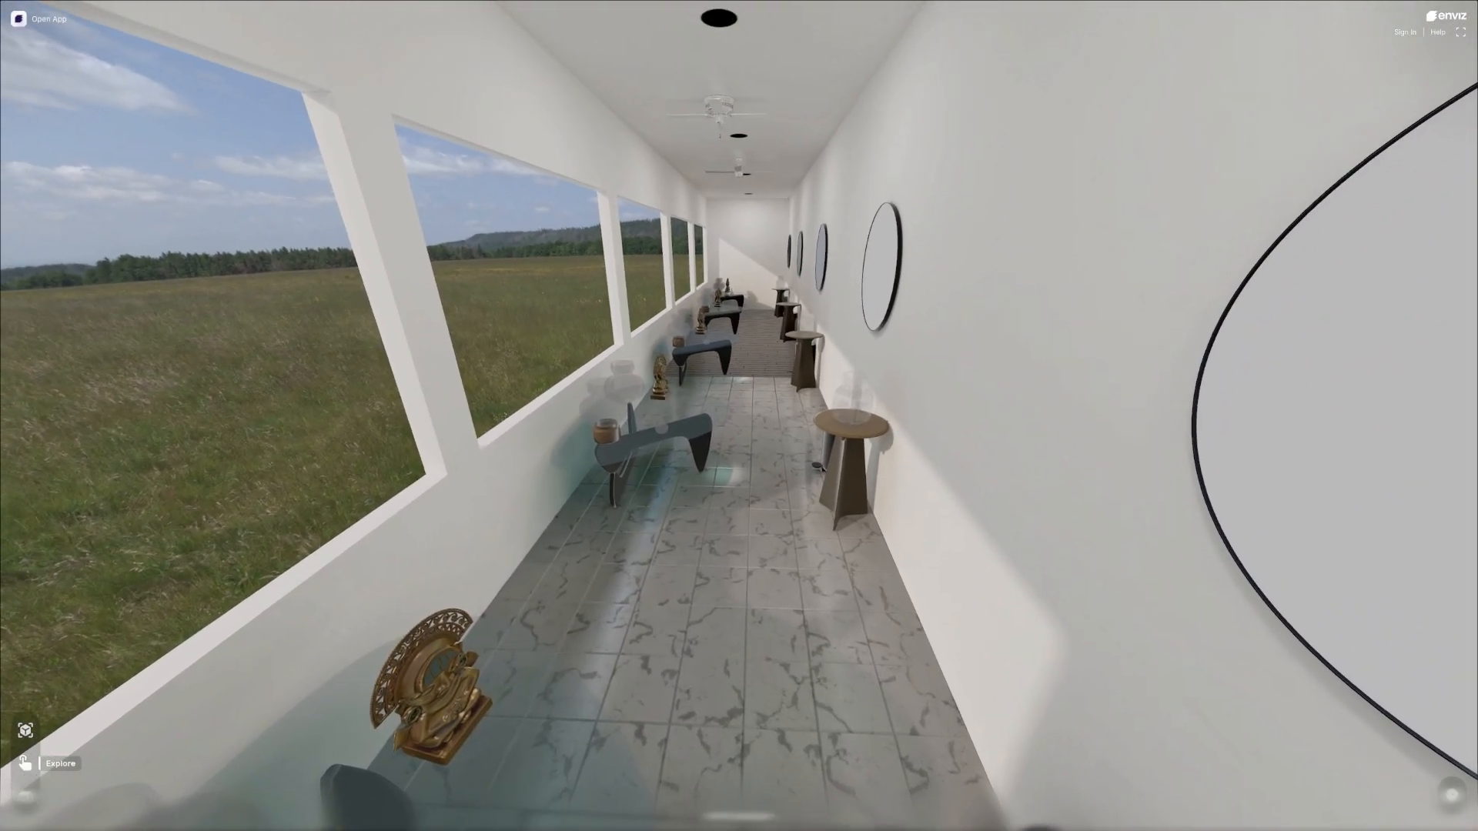
pyautogui.press('w')
pyautogui.press('a')
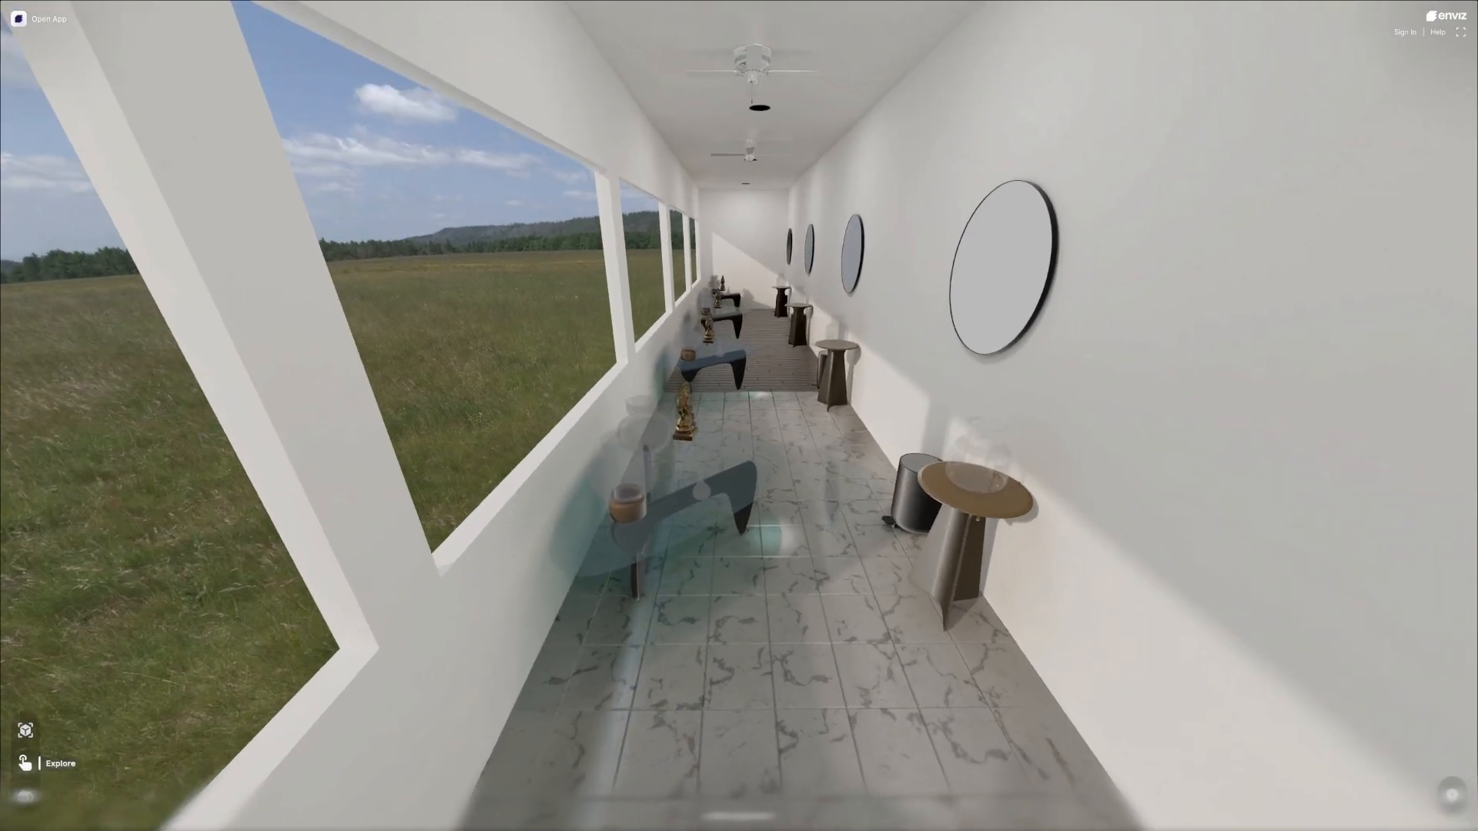
pyautogui.press('d')
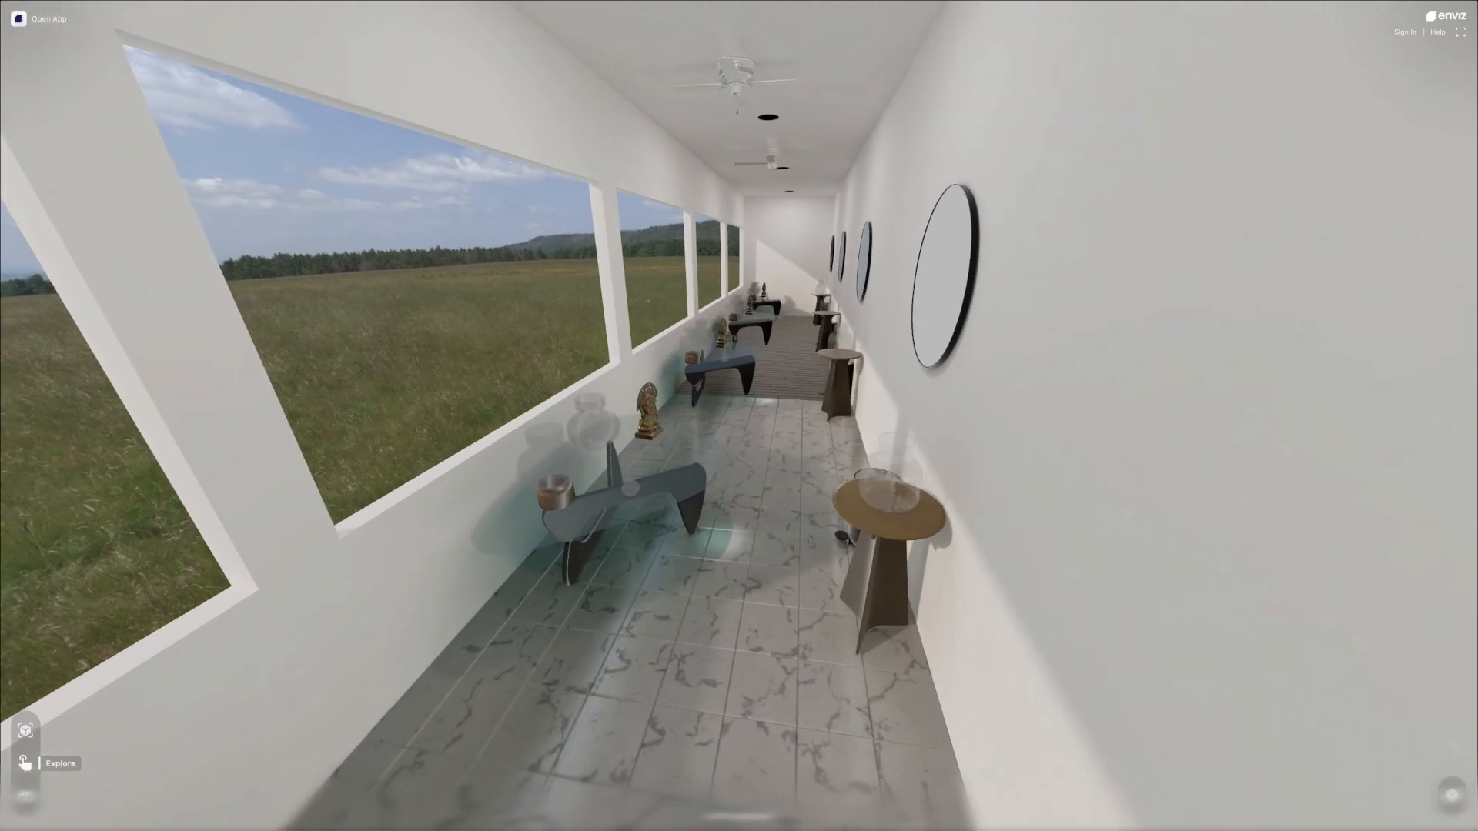
pyautogui.press('a')
pyautogui.press('Escape')
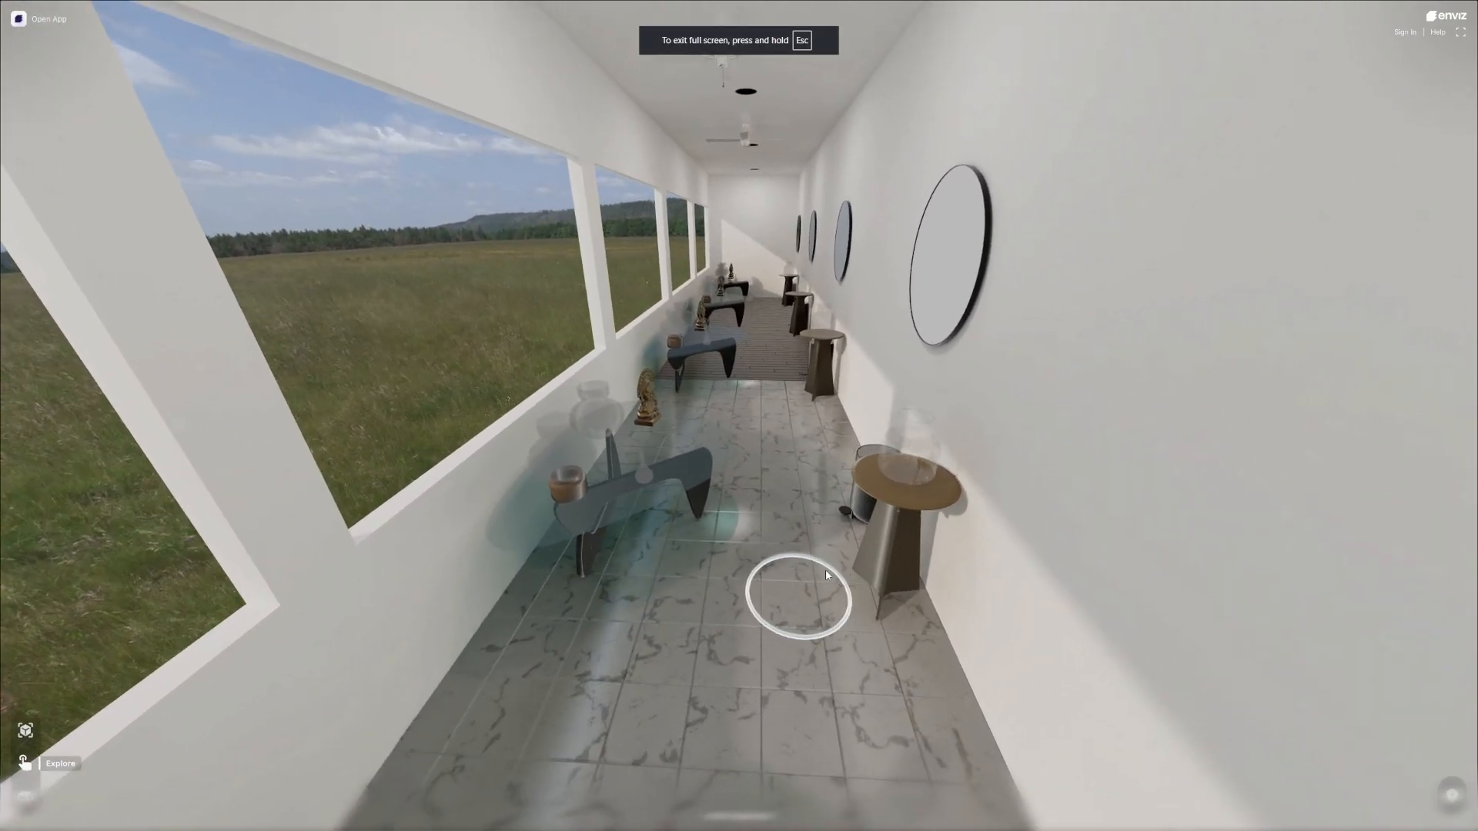
pyautogui.click(703, 604)
pyautogui.press('w')
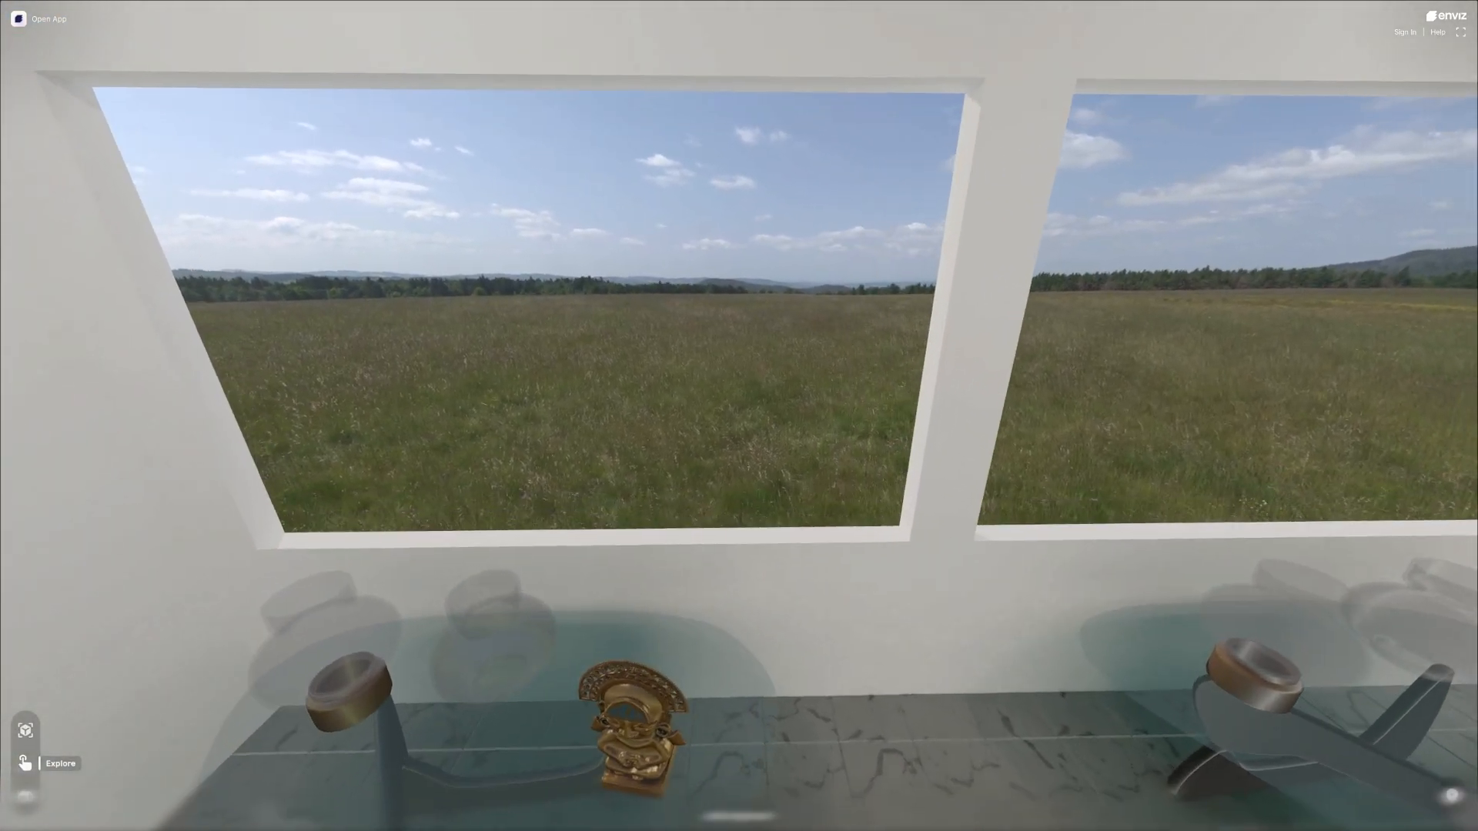
pyautogui.press('w')
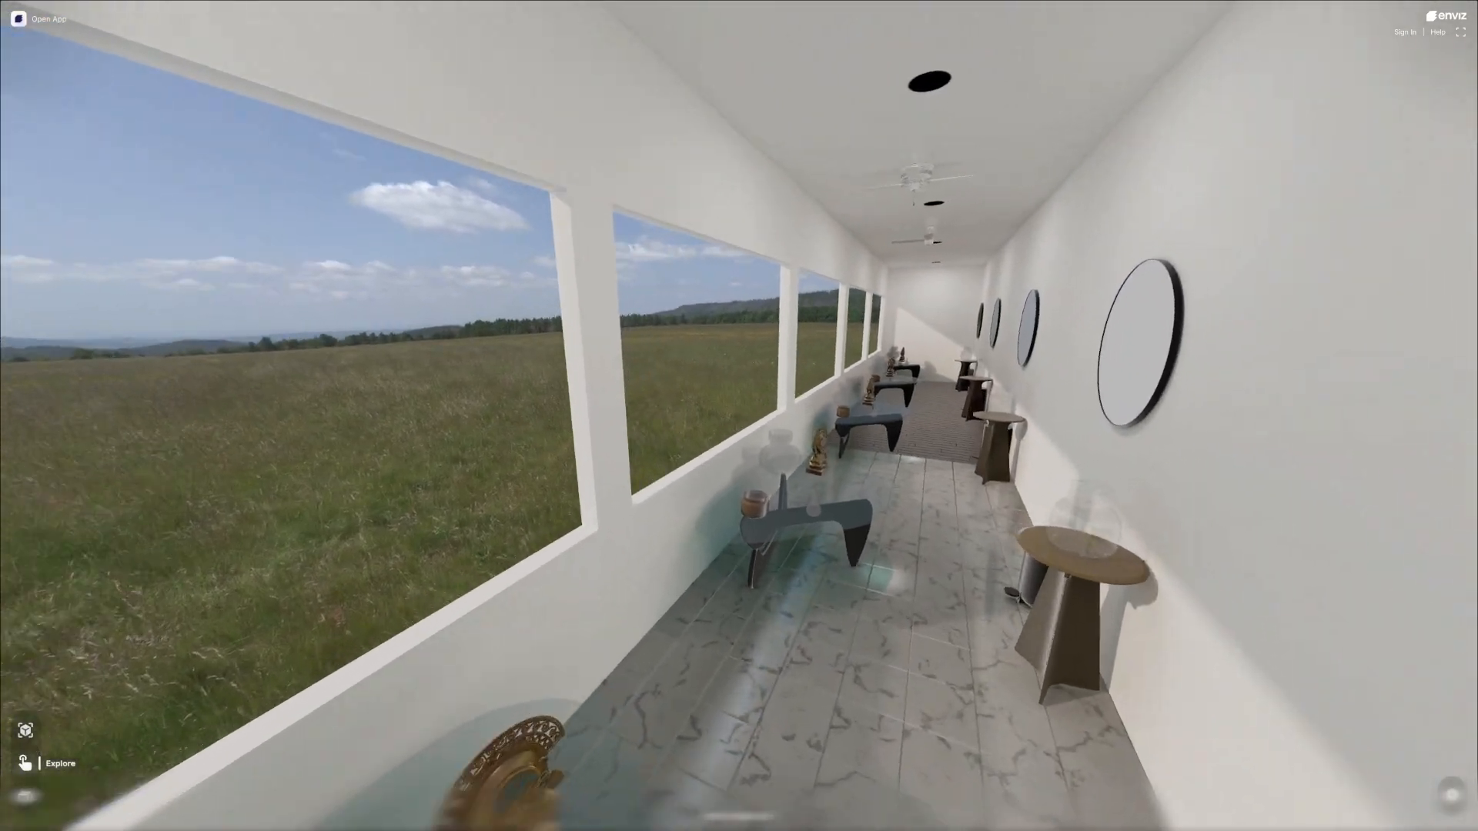
pyautogui.press('w')
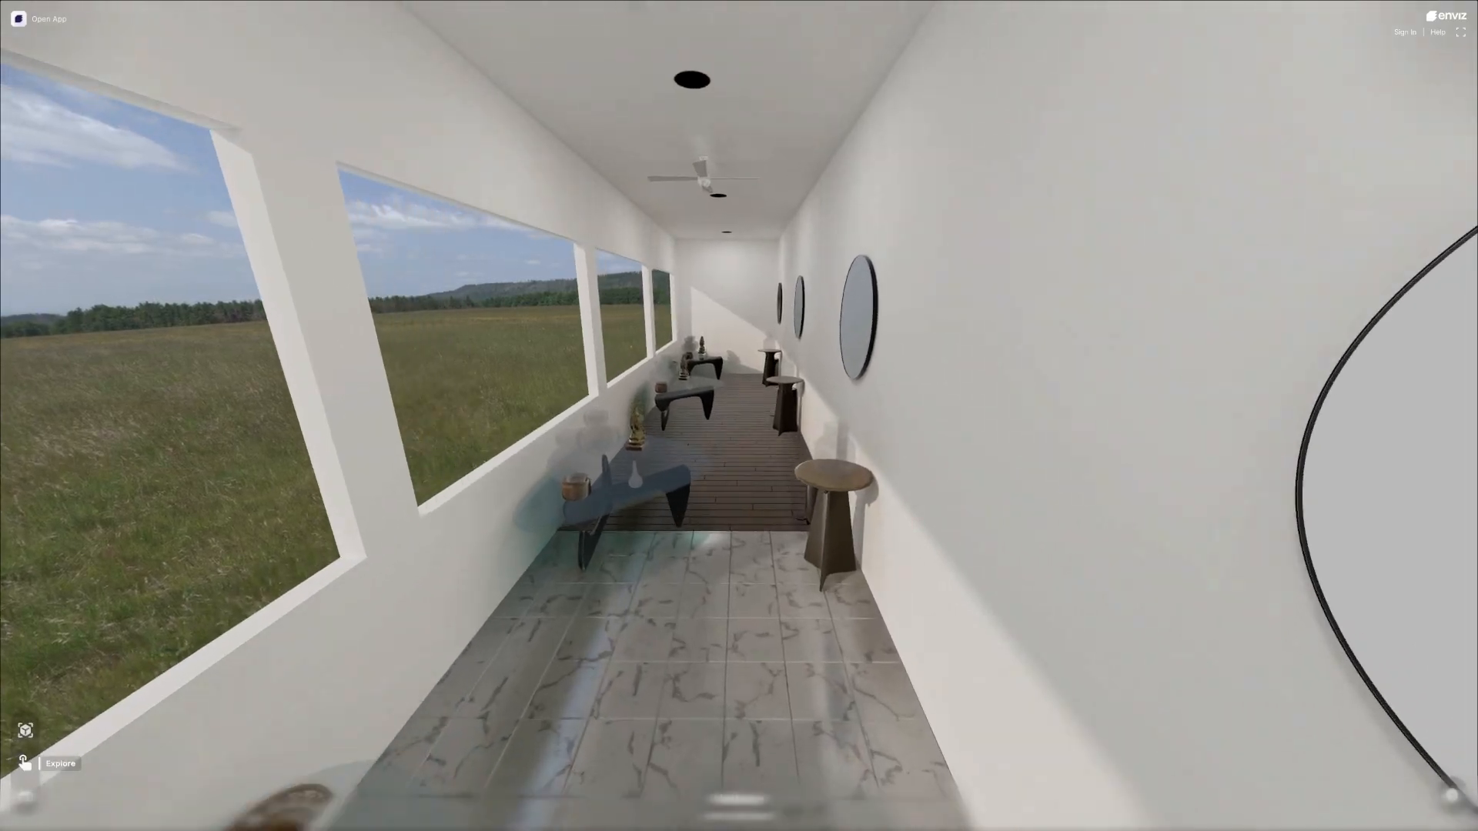
pyautogui.press('w')
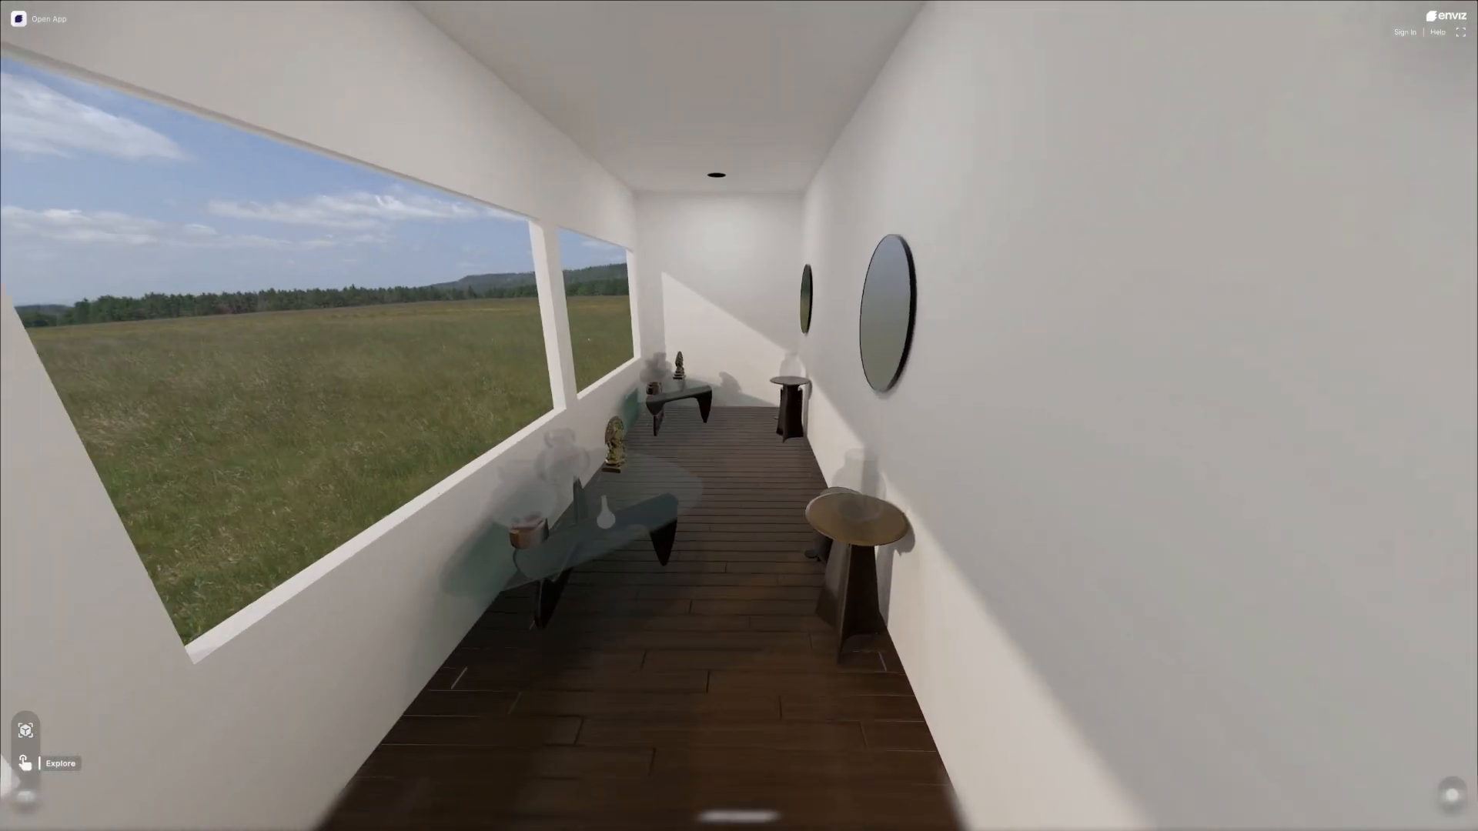
pyautogui.press('w')
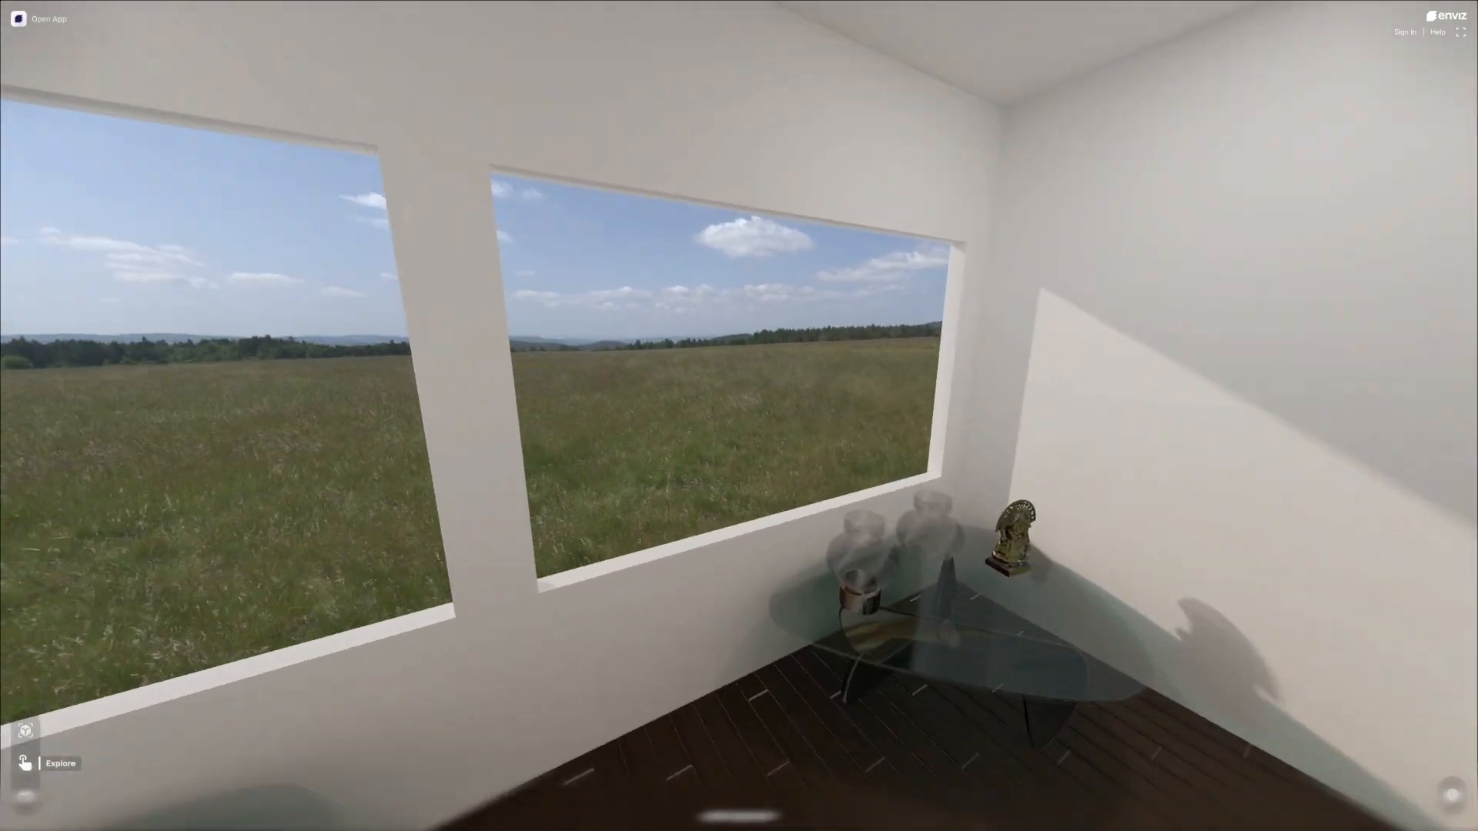
# Walk the hallway once more in both directions, examining the gold statues, glass vases and mirrors from different angles.
pyautogui.press('w')
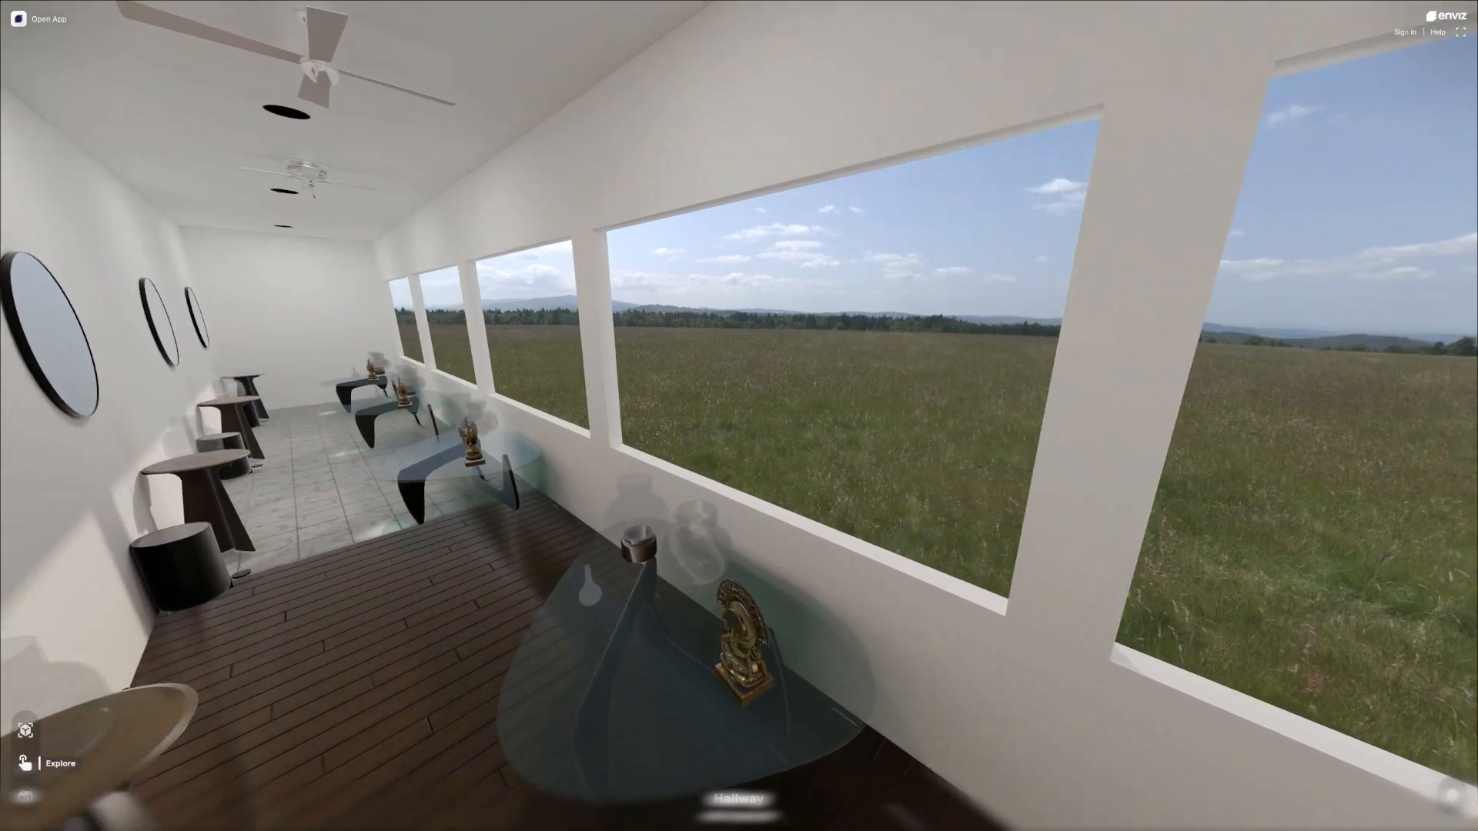
pyautogui.press('w')
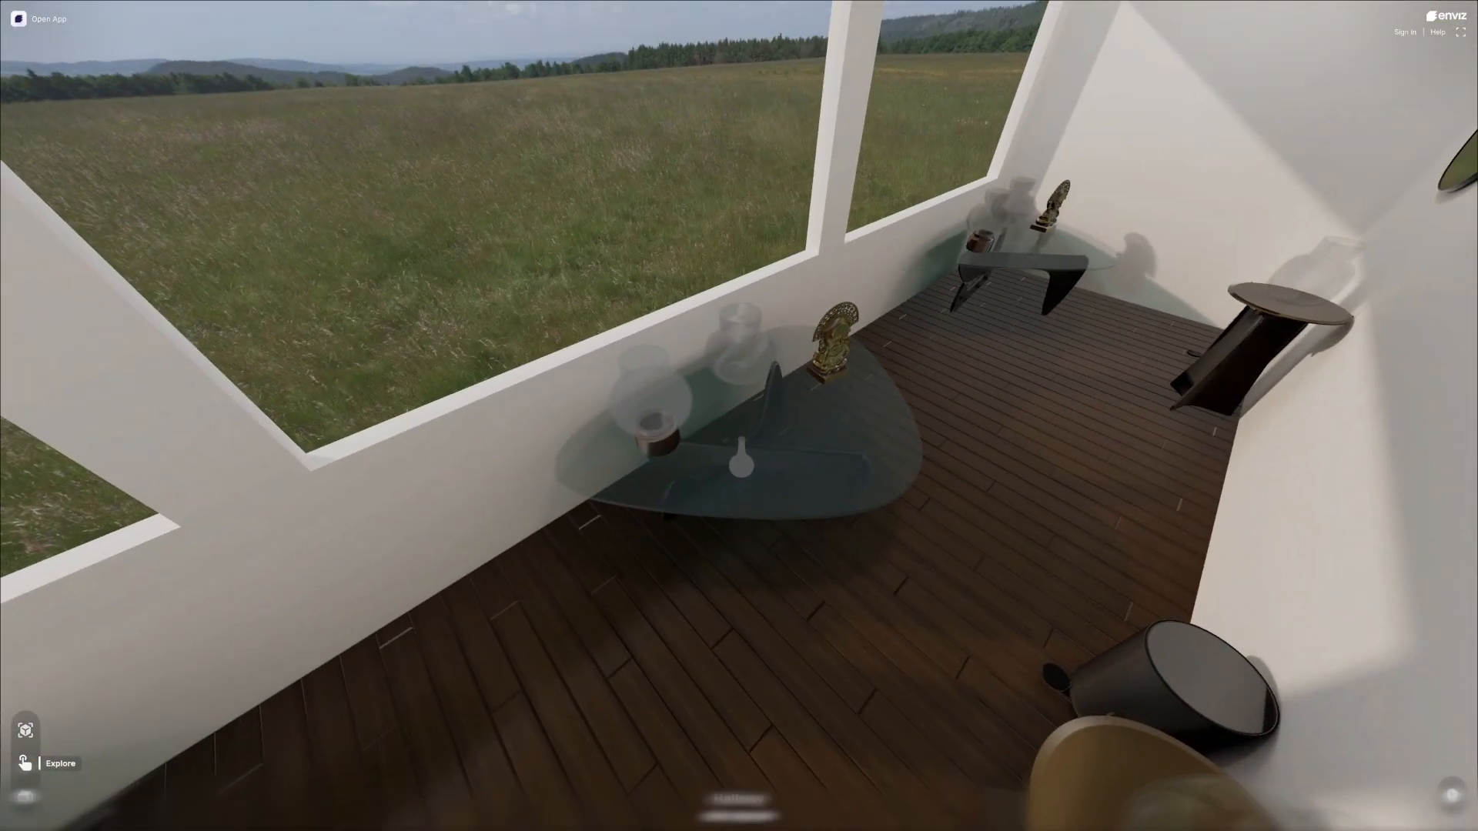
pyautogui.press('a')
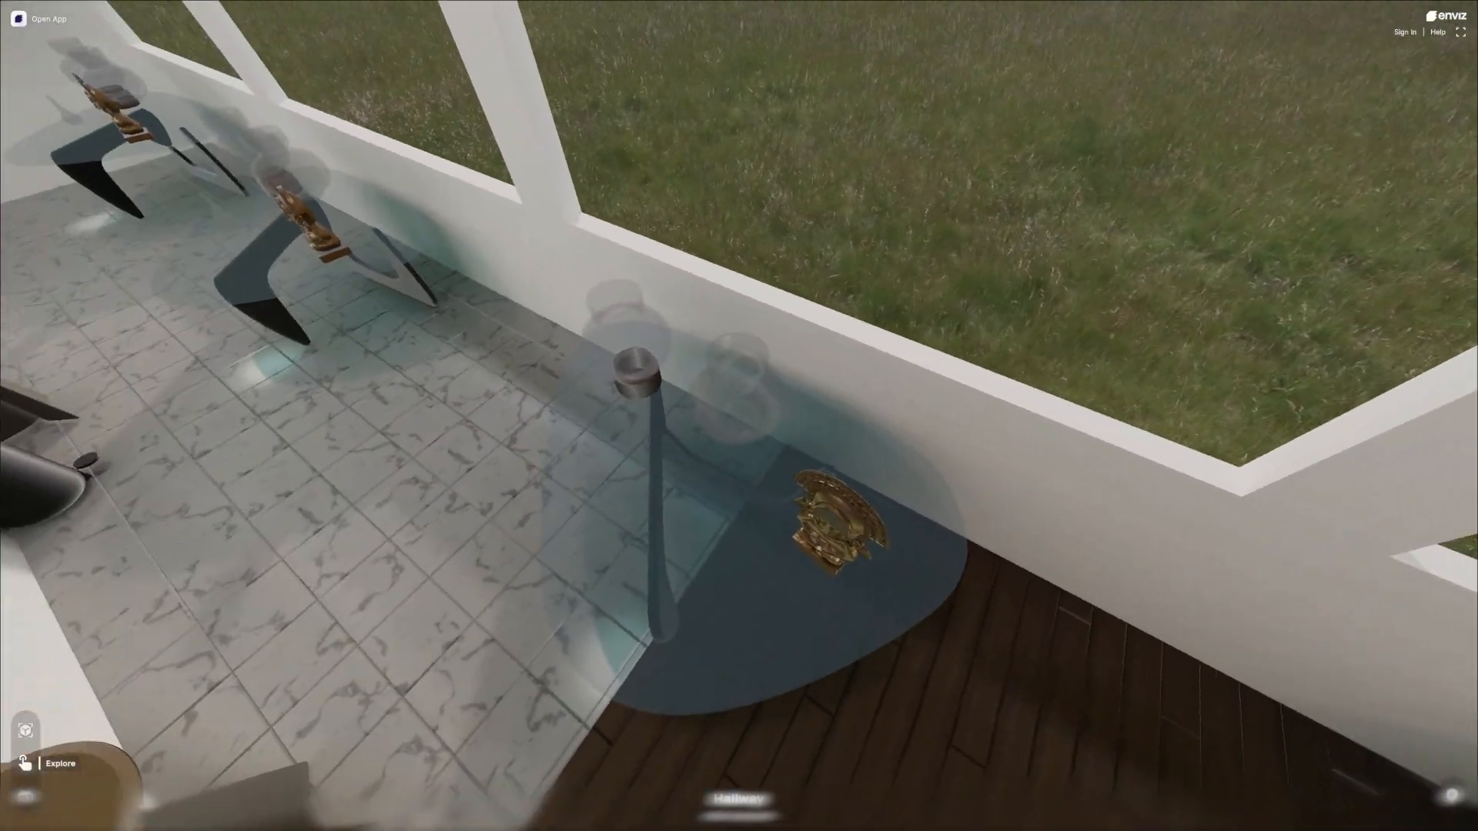
pyautogui.press('w')
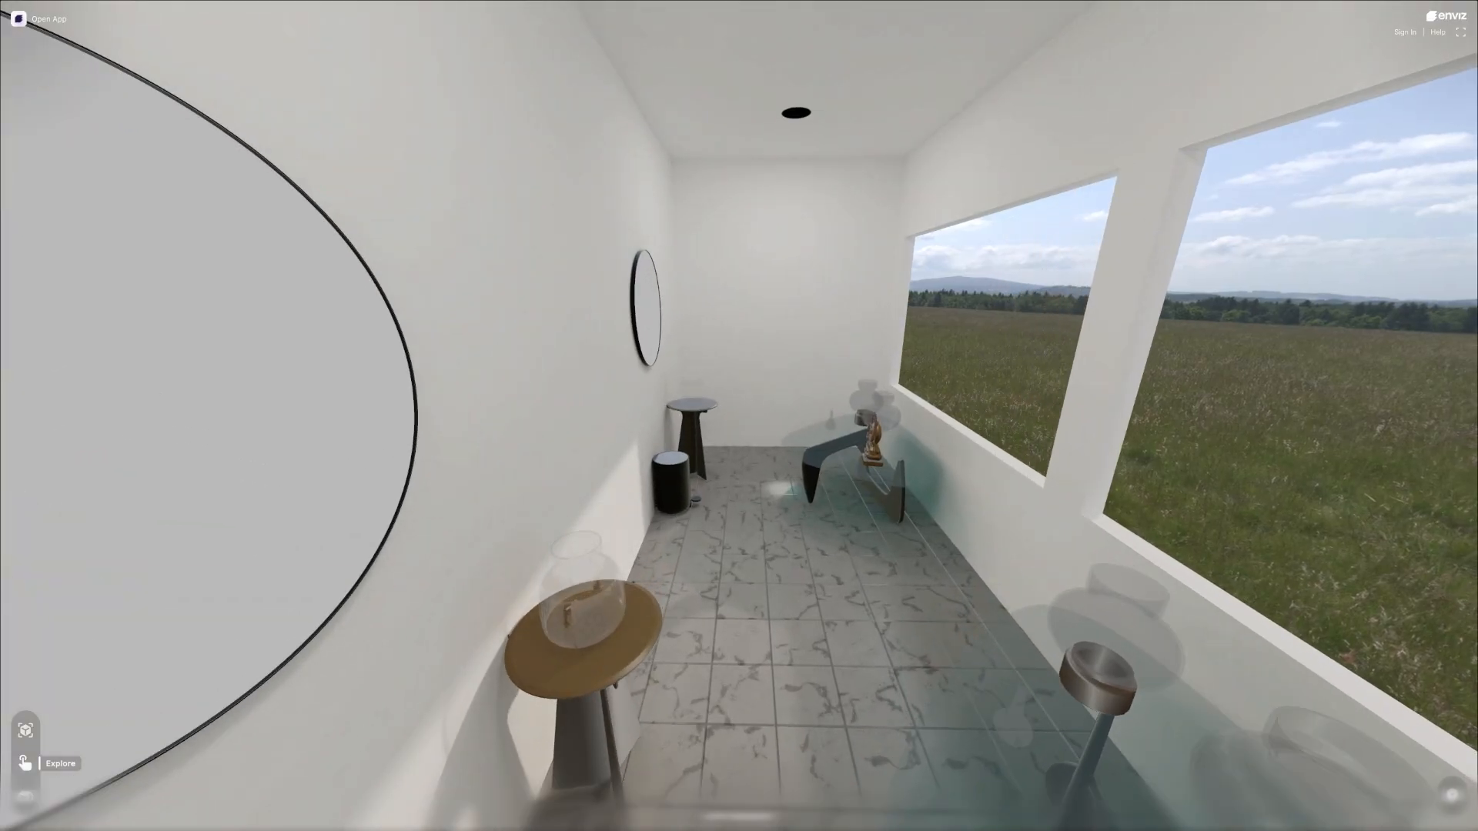
pyautogui.press('w')
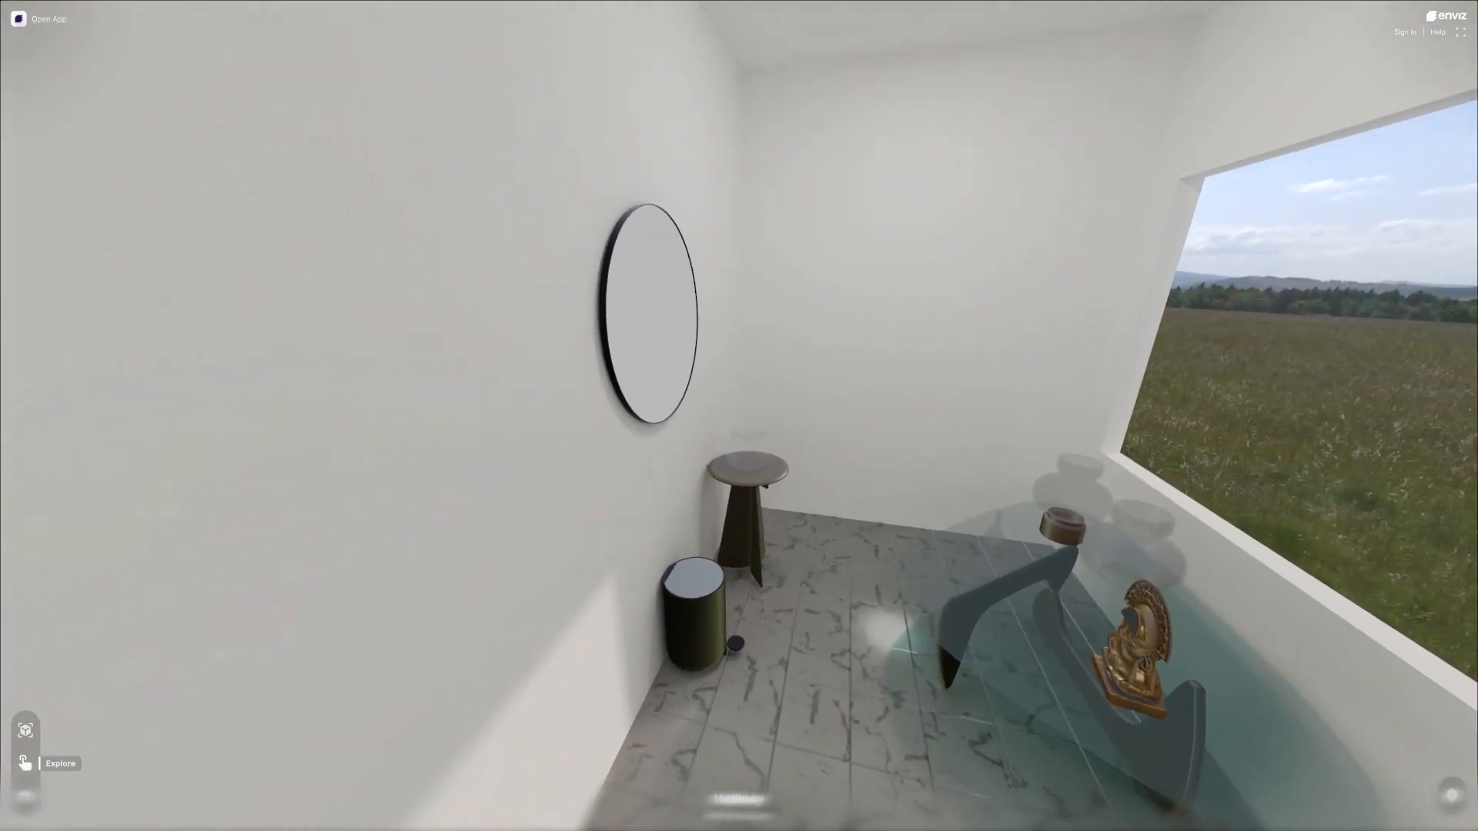
pyautogui.press('w')
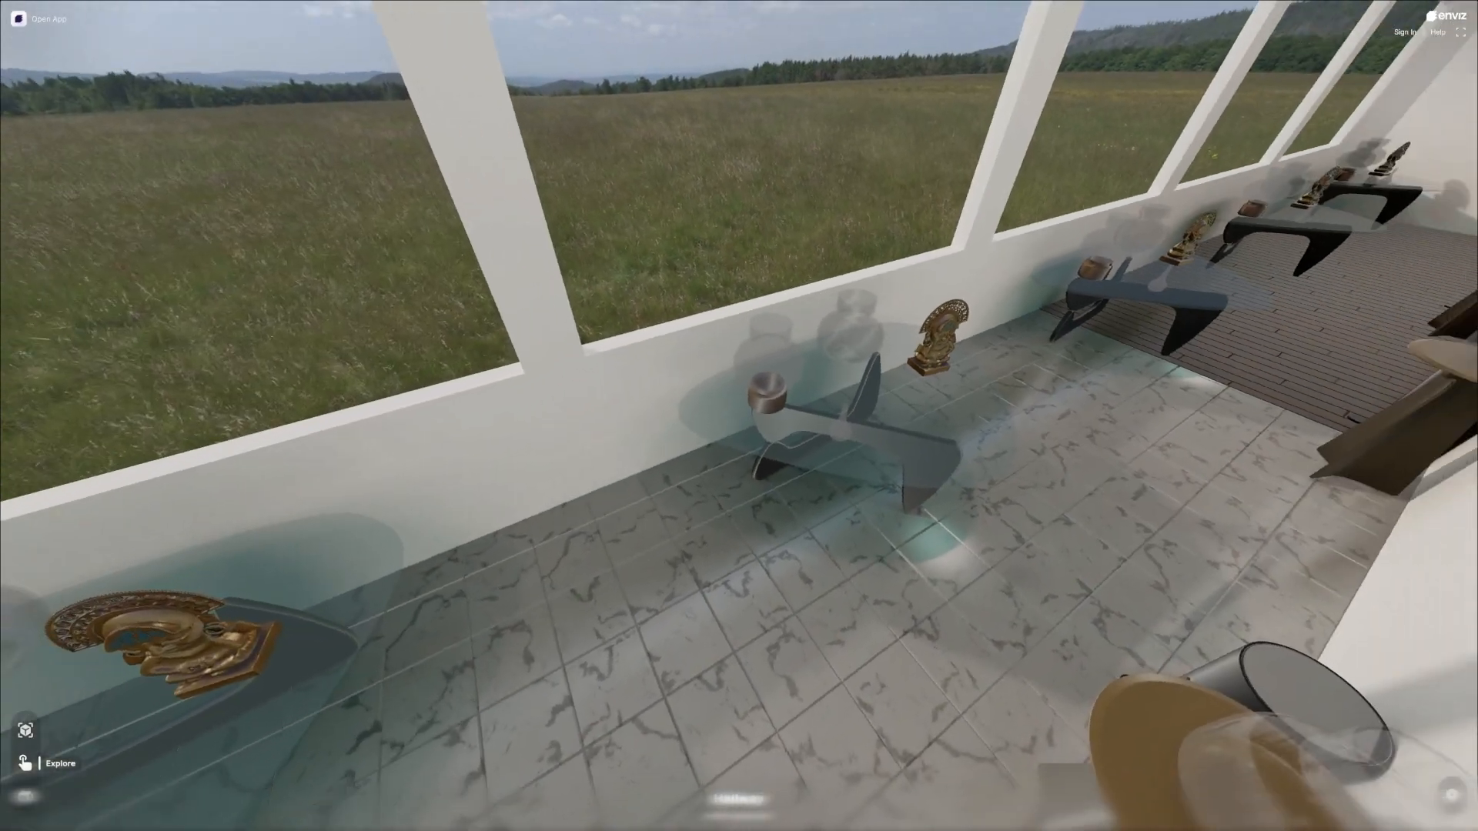
pyautogui.press('w')
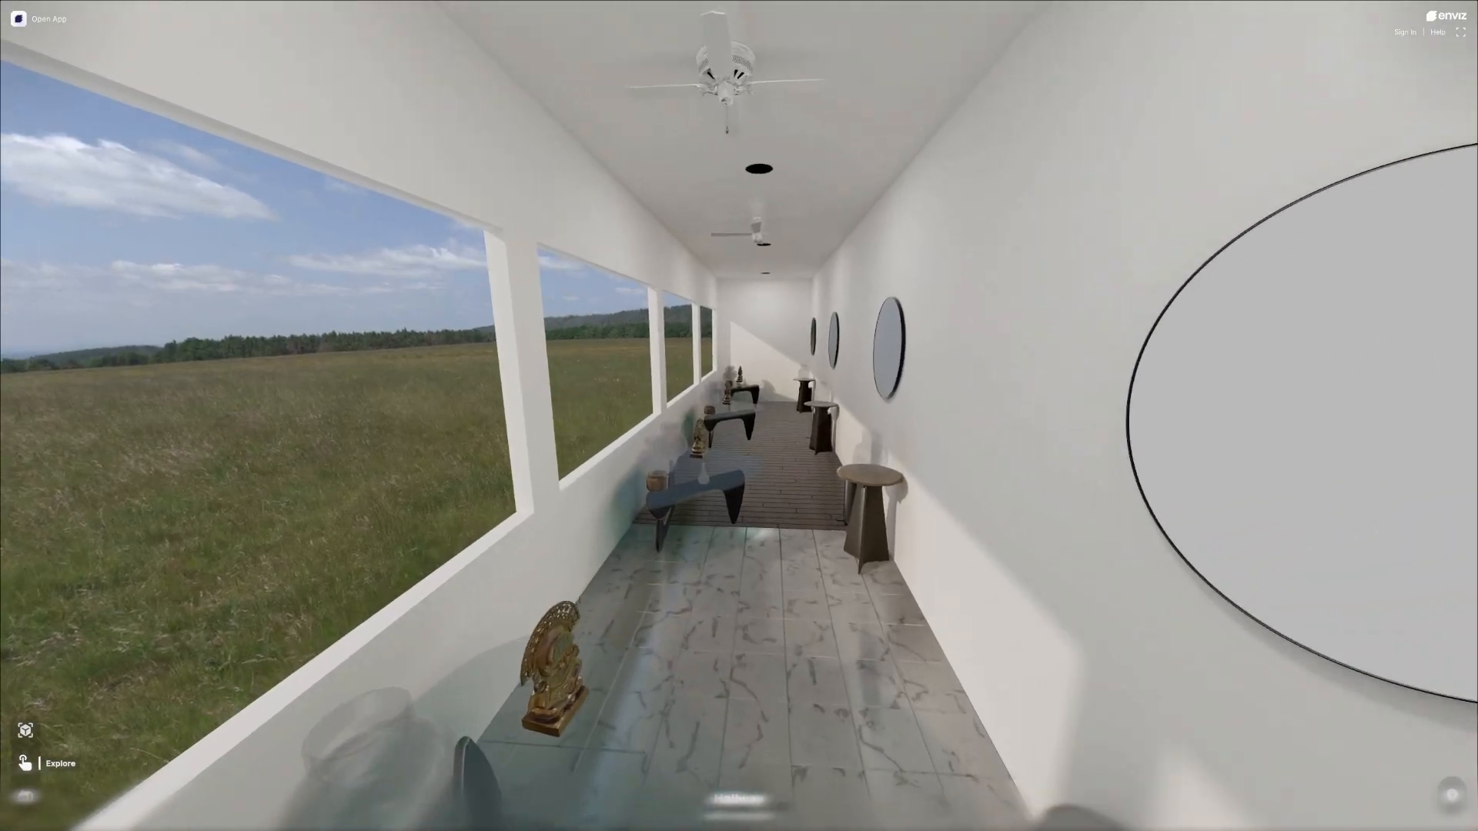
pyautogui.press('w')
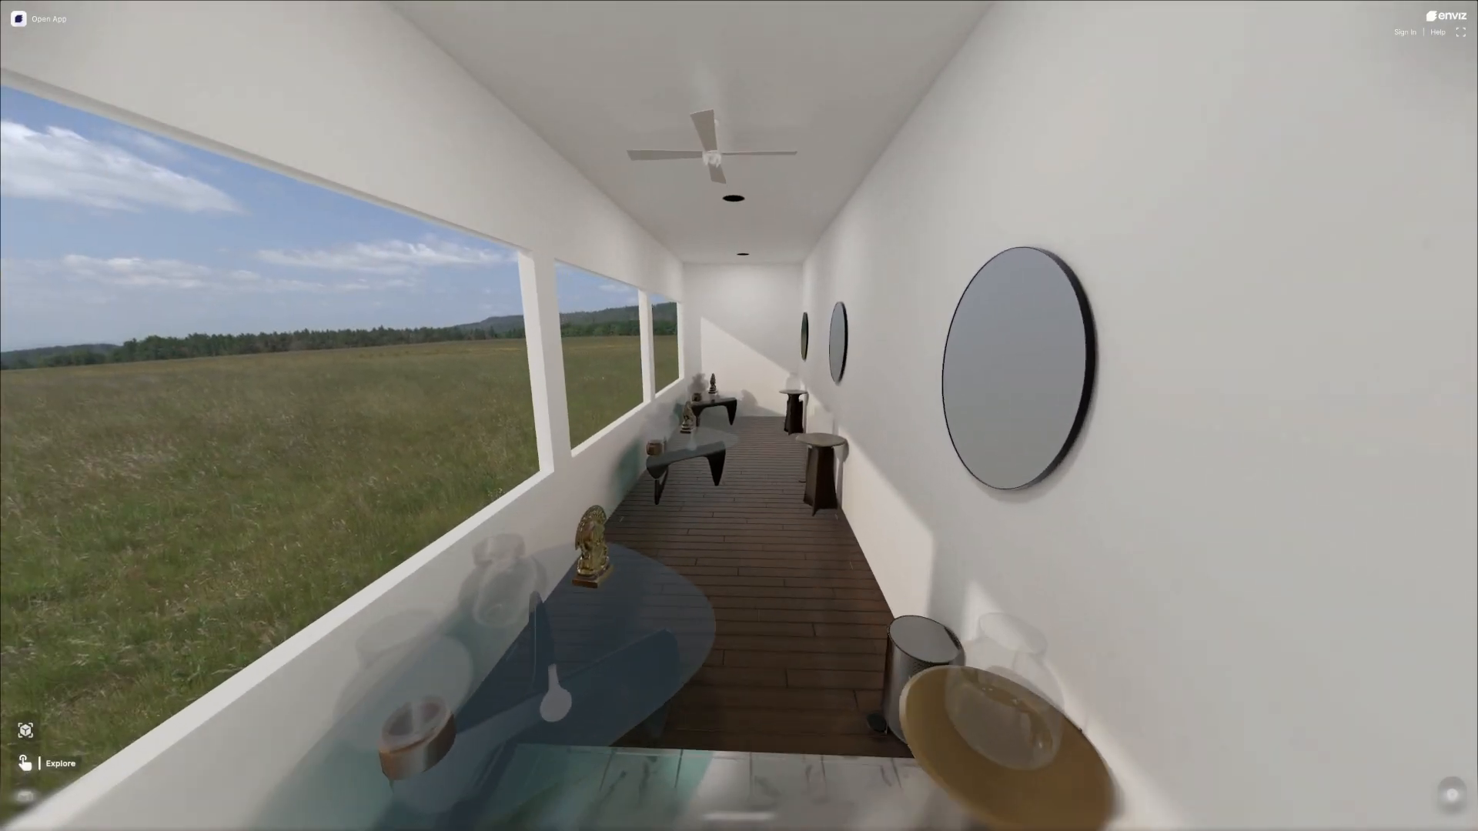
pyautogui.press('w')
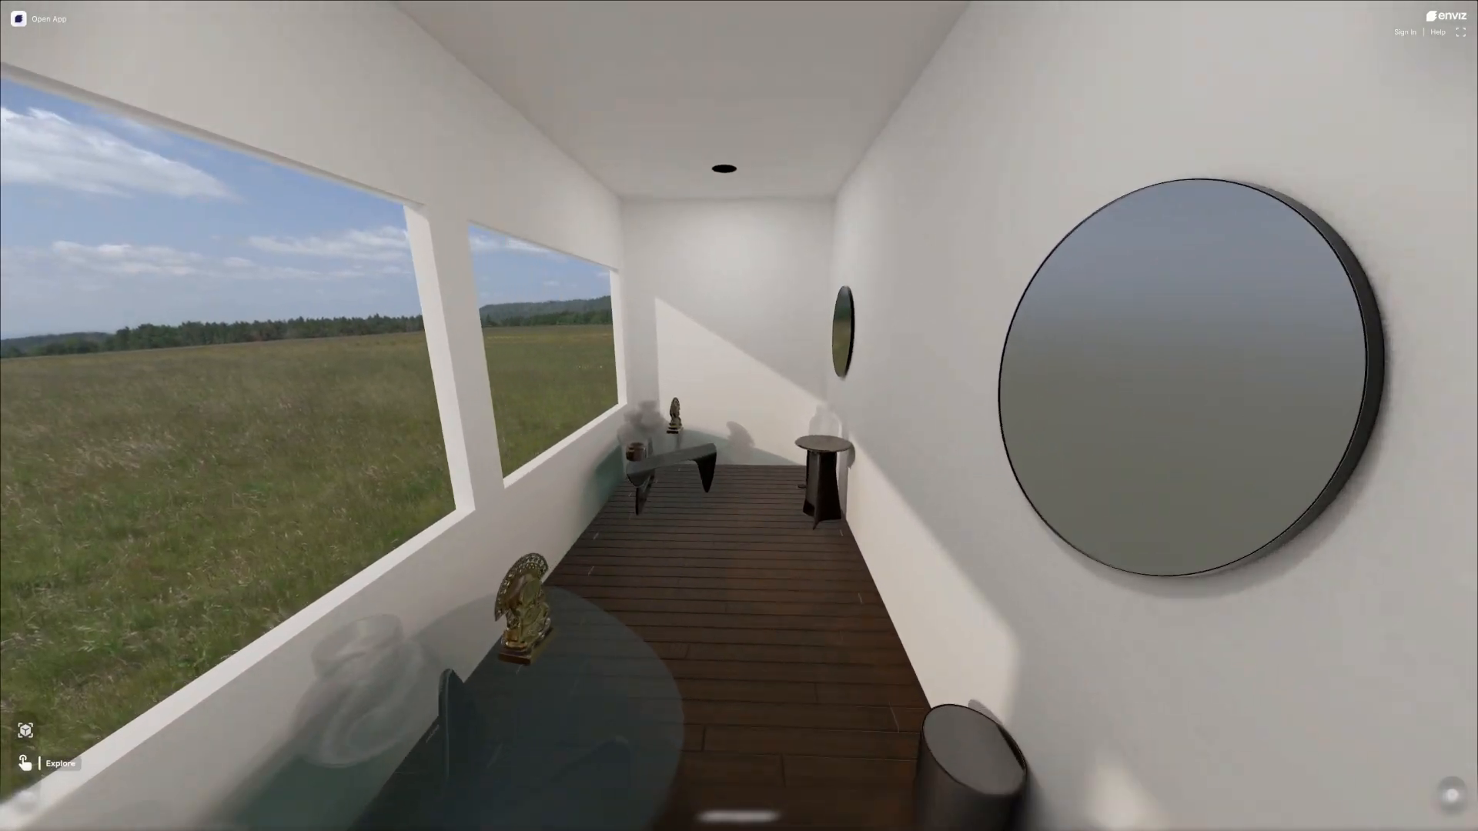
pyautogui.press('w')
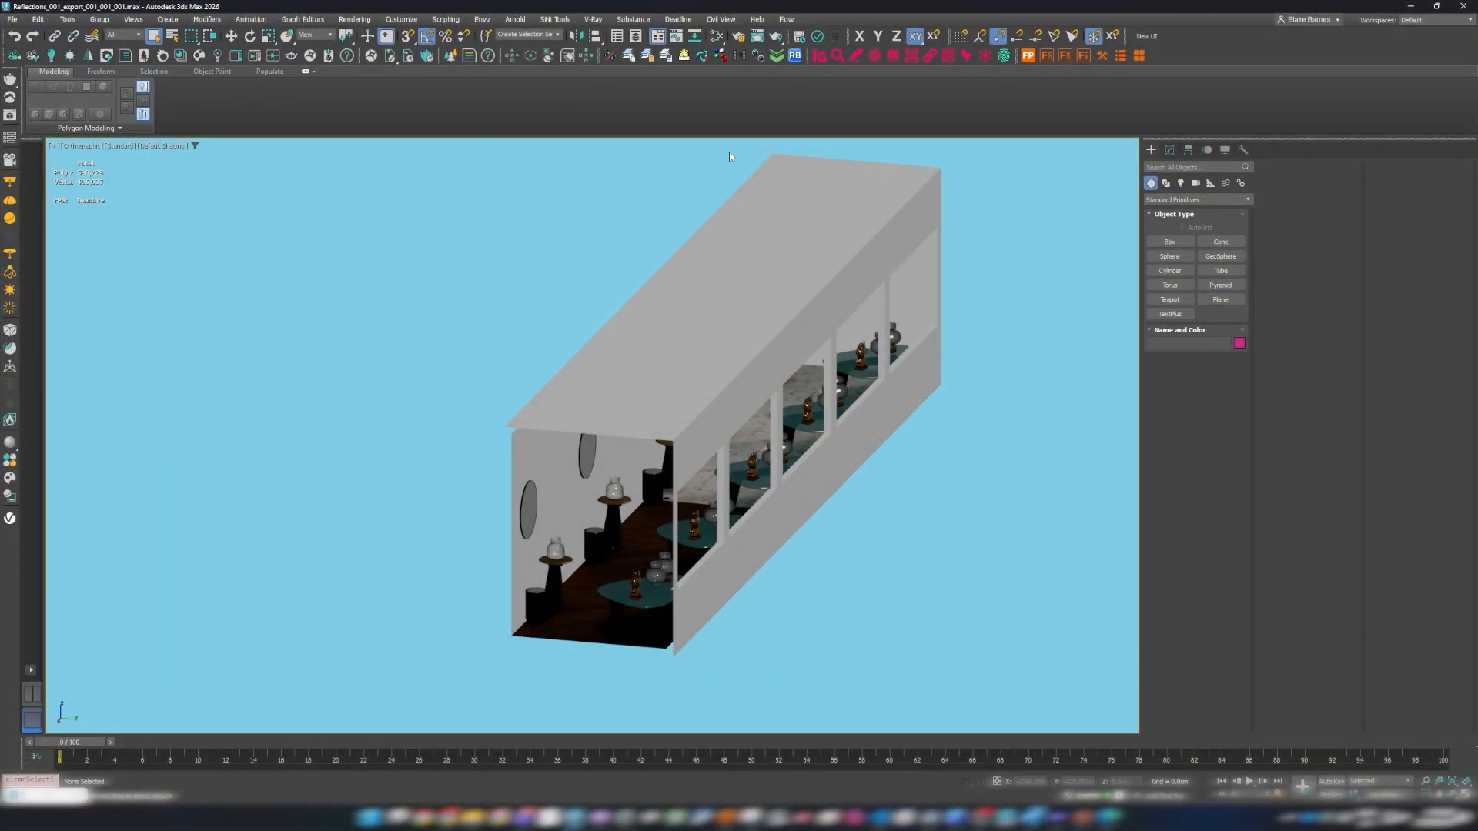
# Switch to 3ds Max and open the Slate Material Editor, bringing the Physical Material node into view.
pyautogui.click(716, 37)
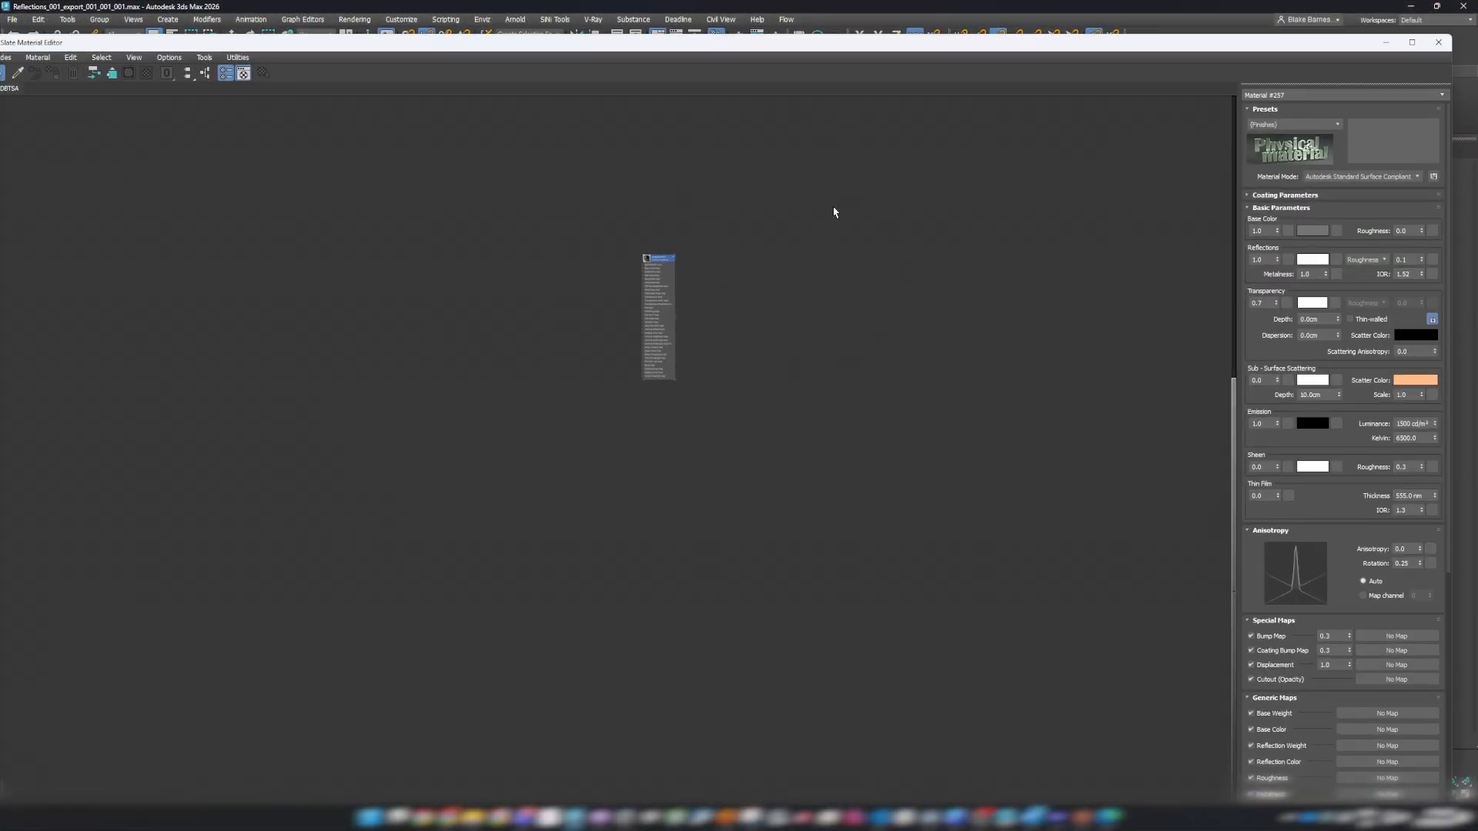
pyautogui.scroll(3, 659, 278)
pyautogui.scroll(-2, 660, 278)
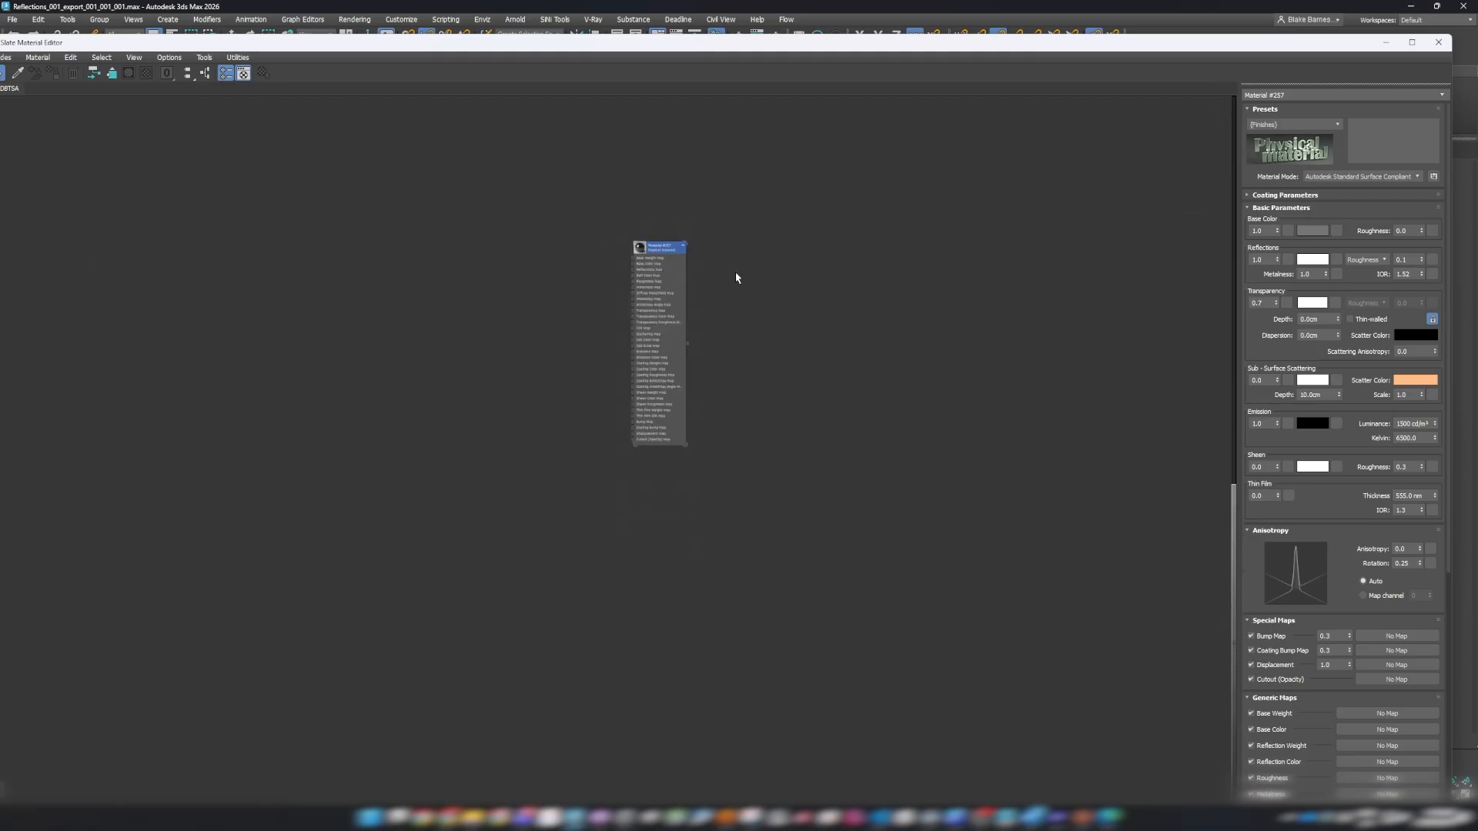
# Select the gold statue on the nearest glass table and load its material into the Slate Material Editor.
pyautogui.click(1386, 43)
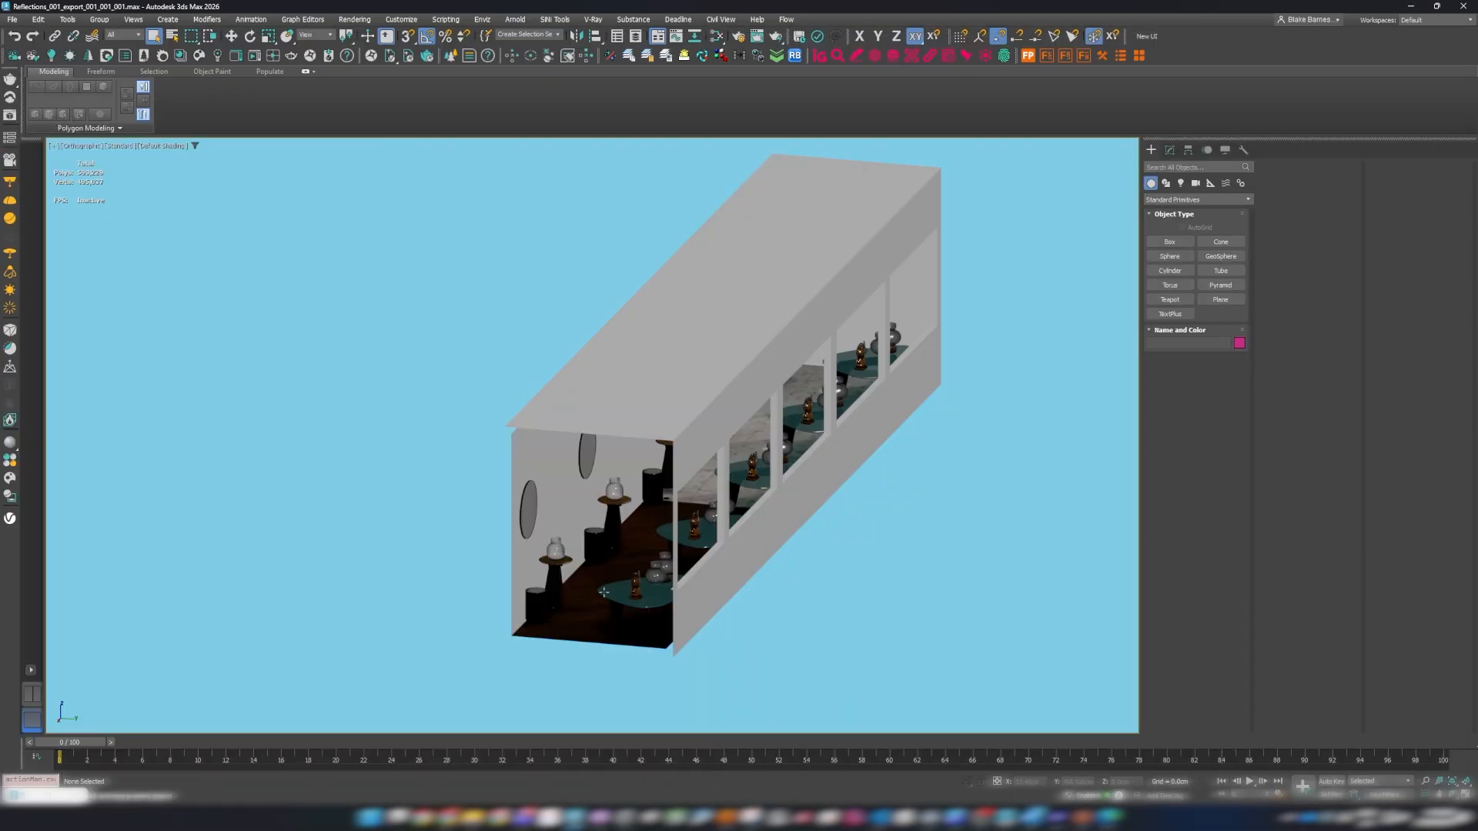
pyautogui.scroll(6, 605, 591)
pyautogui.click(667, 534)
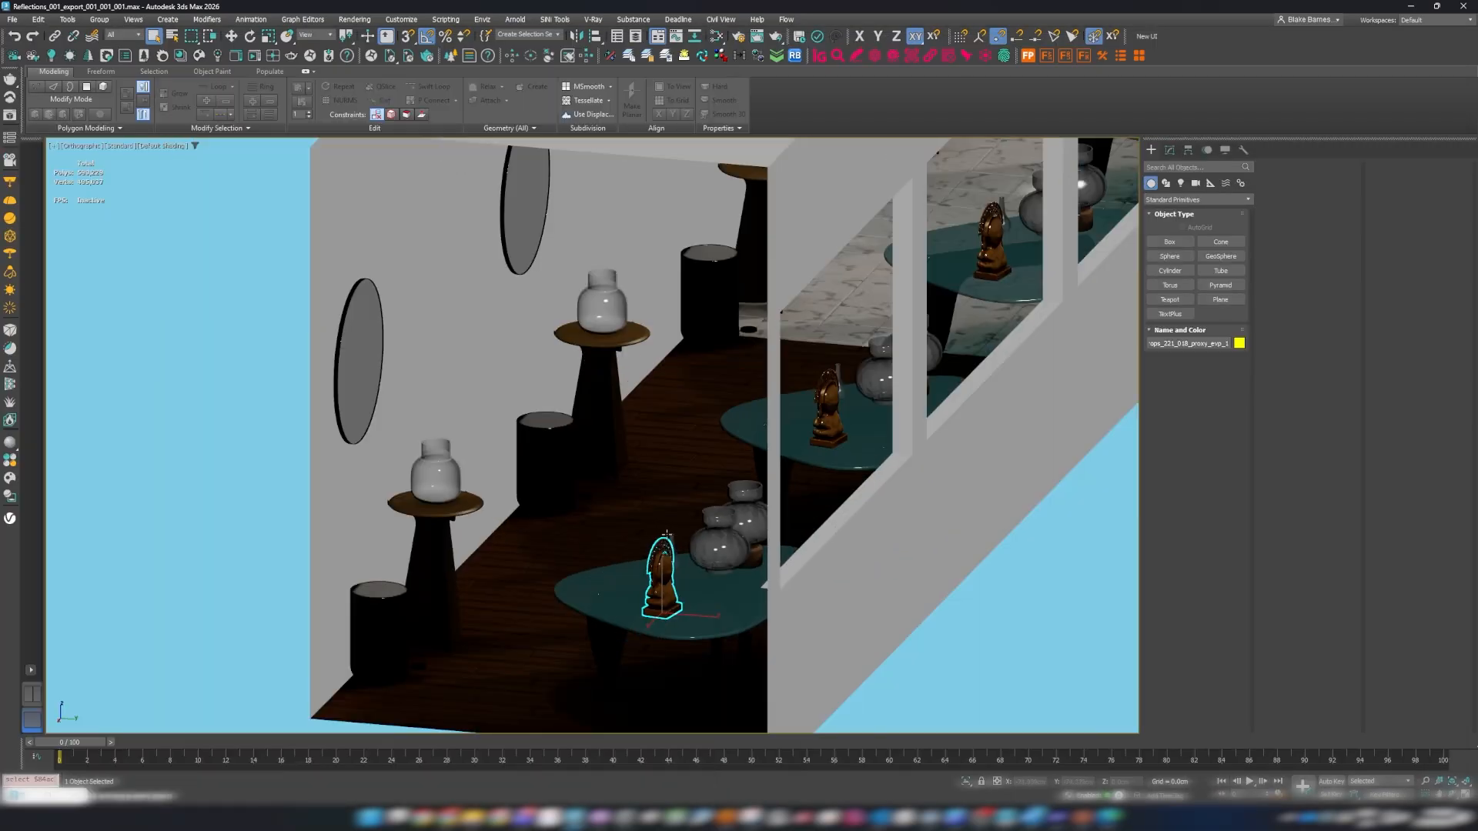
pyautogui.scroll(-3, 667, 534)
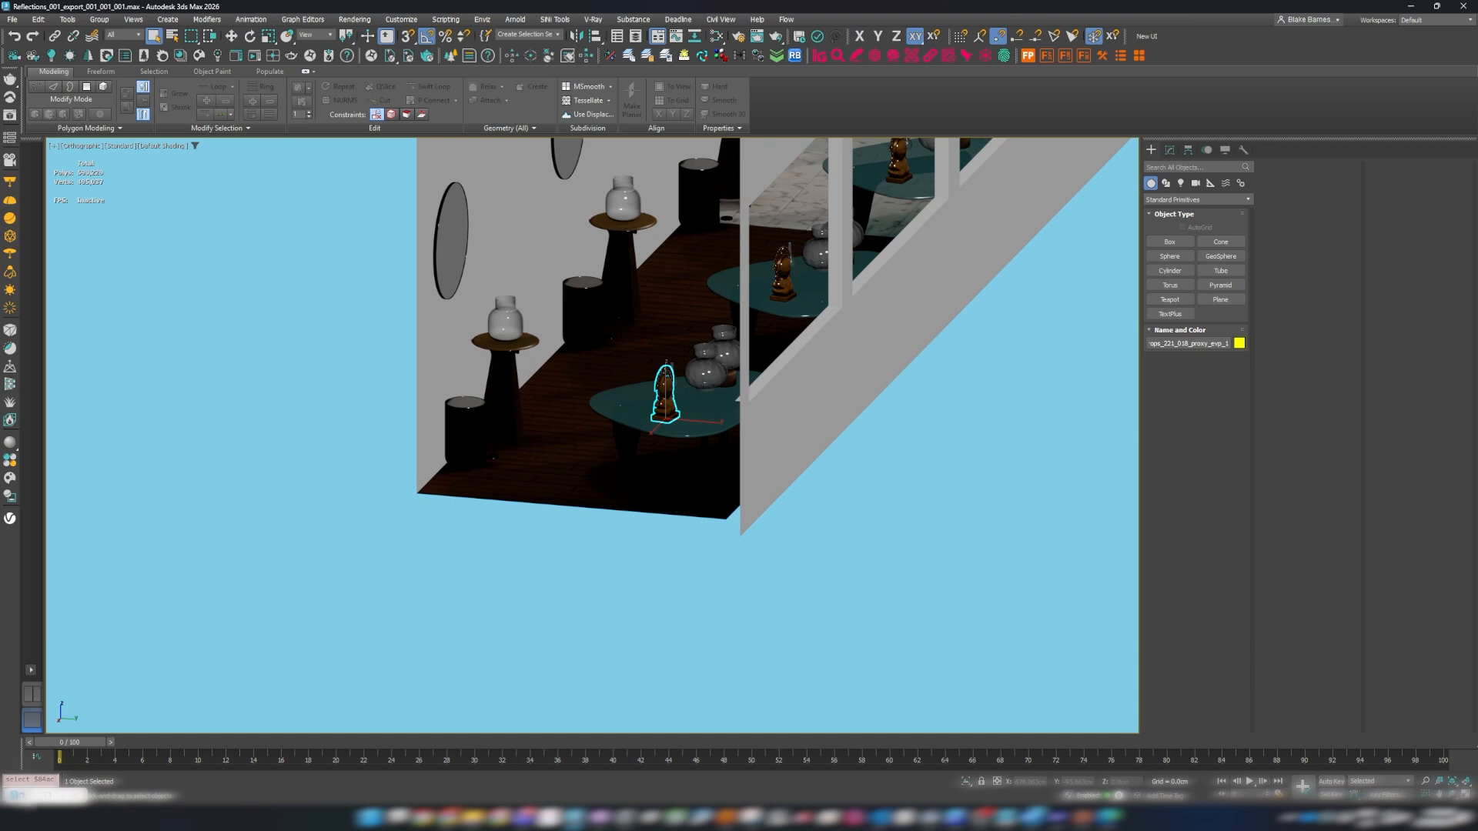
pyautogui.press('m')
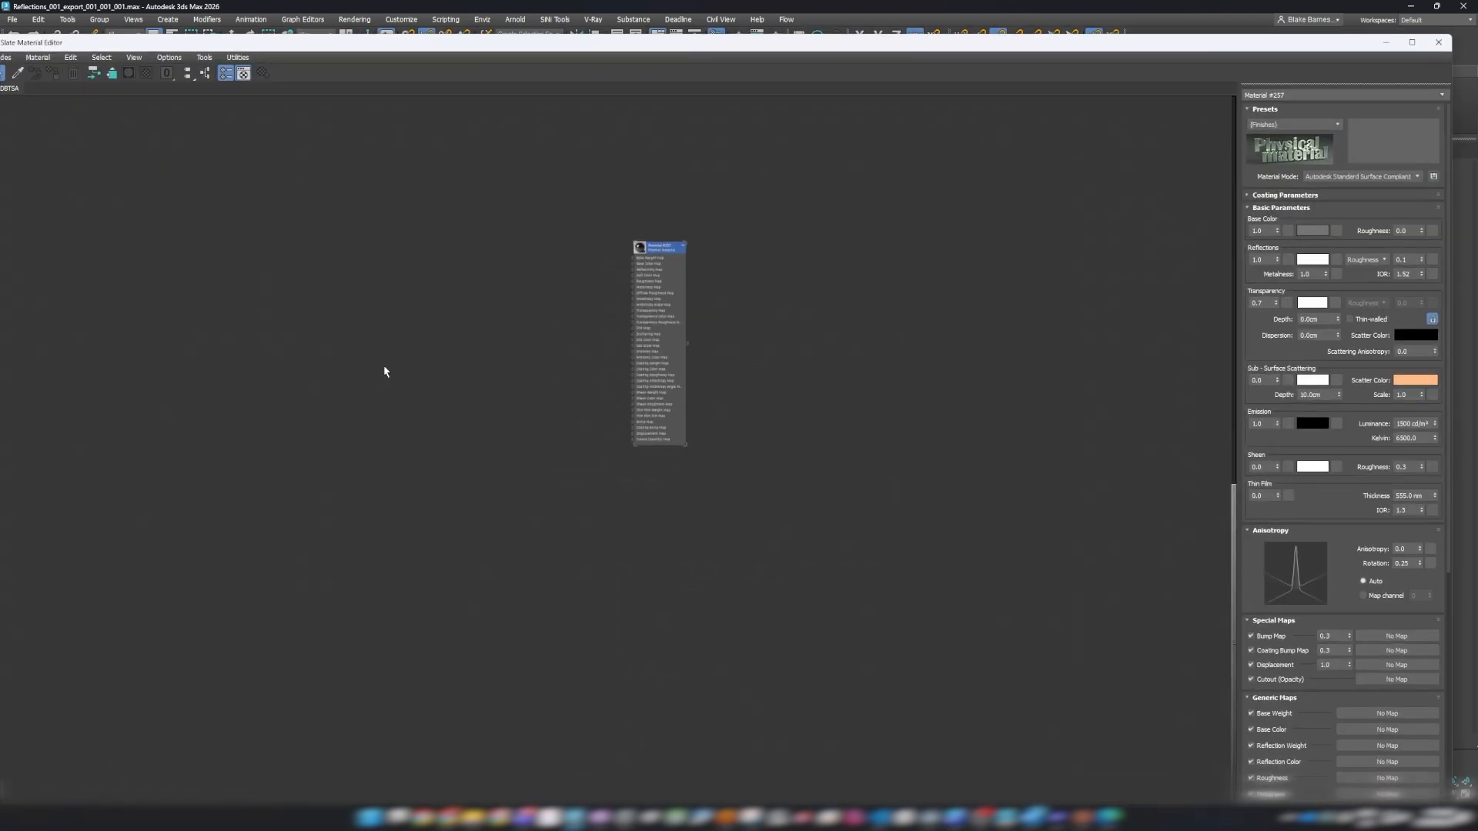
pyautogui.moveTo(590, 352); pyautogui.dragTo(902, 337, button='middle')
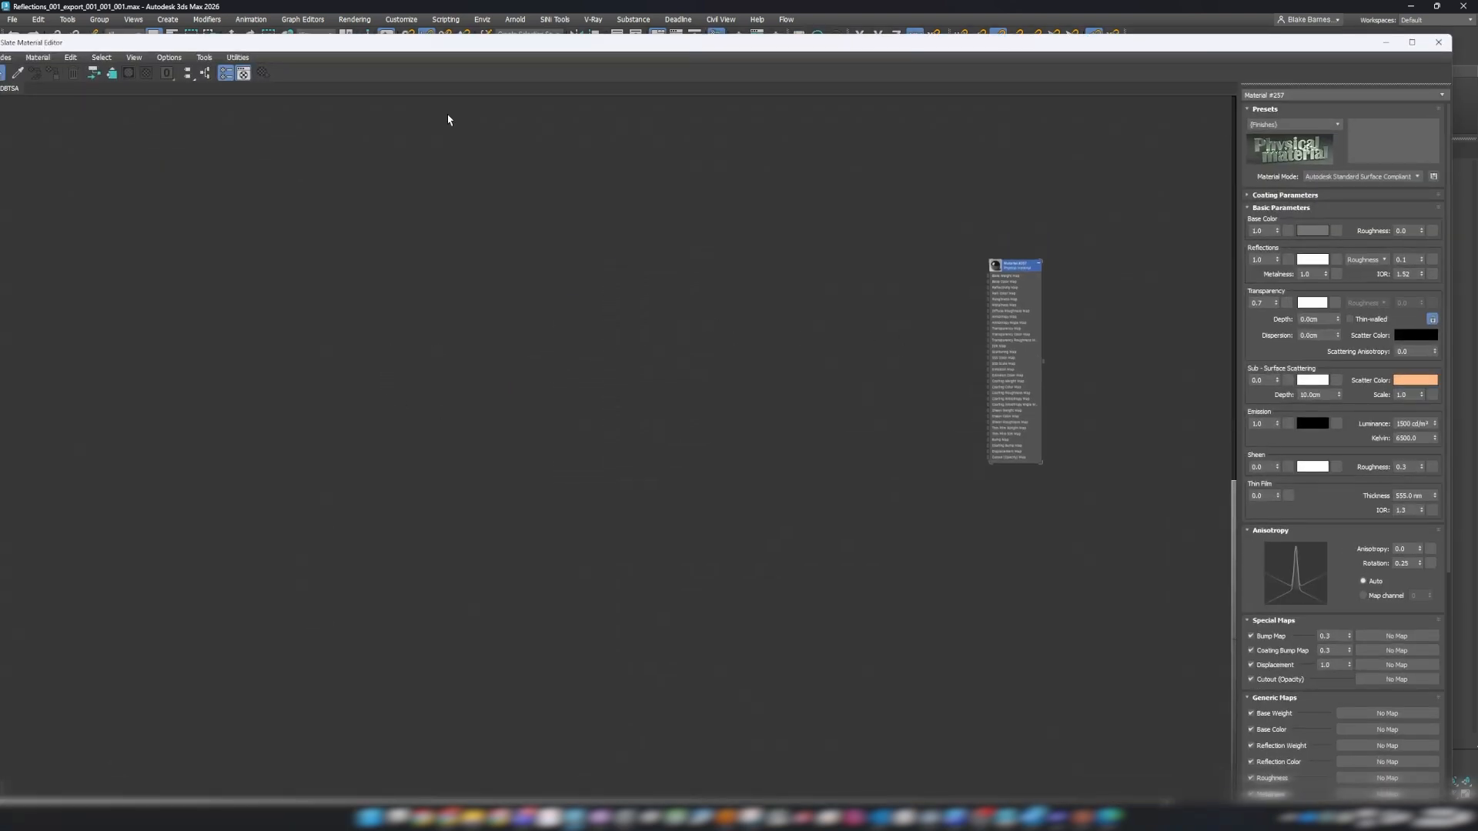
pyautogui.click(36, 57)
pyautogui.click(54, 84)
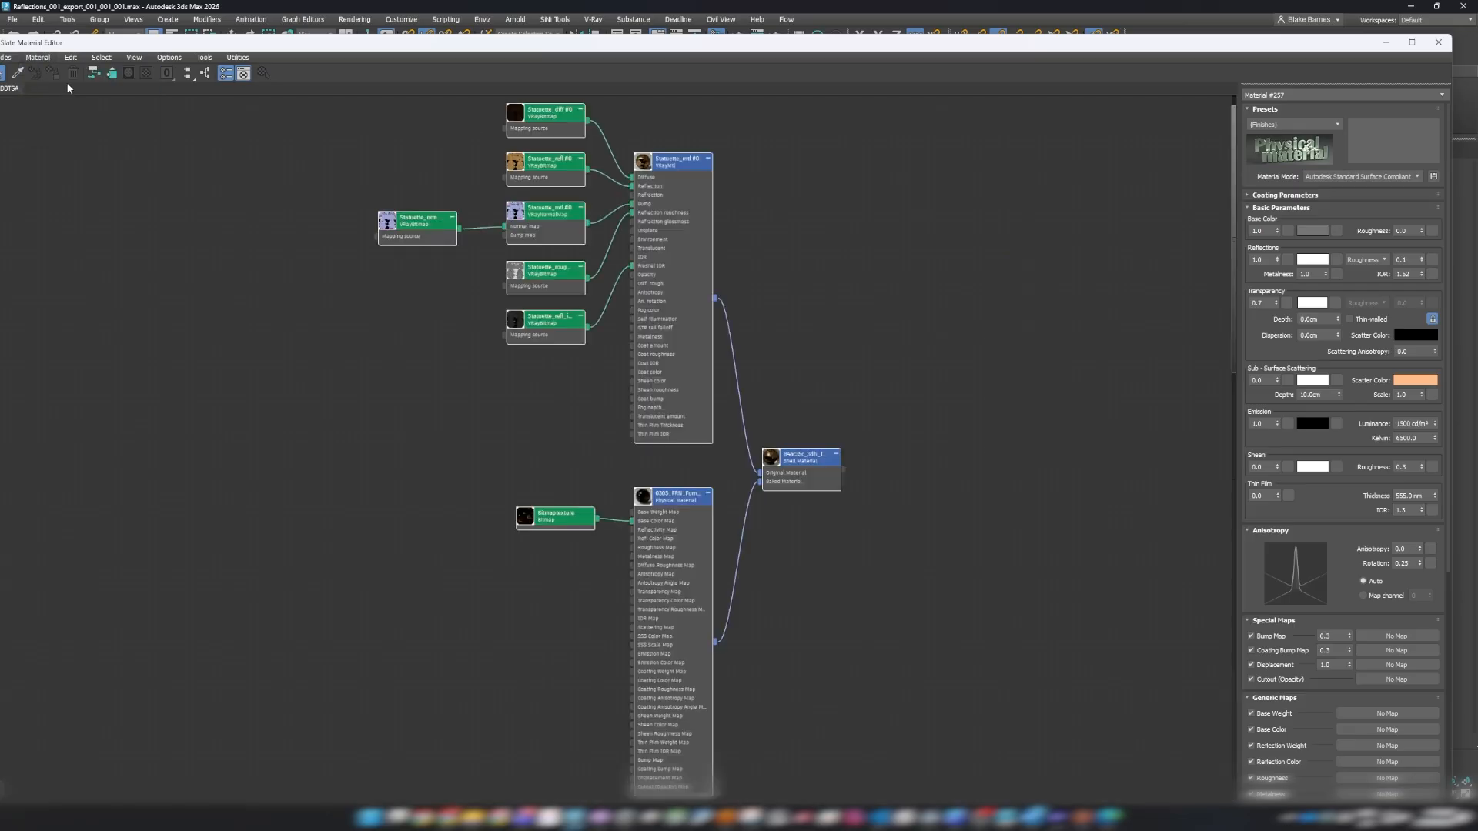
# Enlarge the material editor and examine the statue's VRay, baked Physical and Shell Material nodes.
pyautogui.click(1411, 43)
pyautogui.click(952, 312)
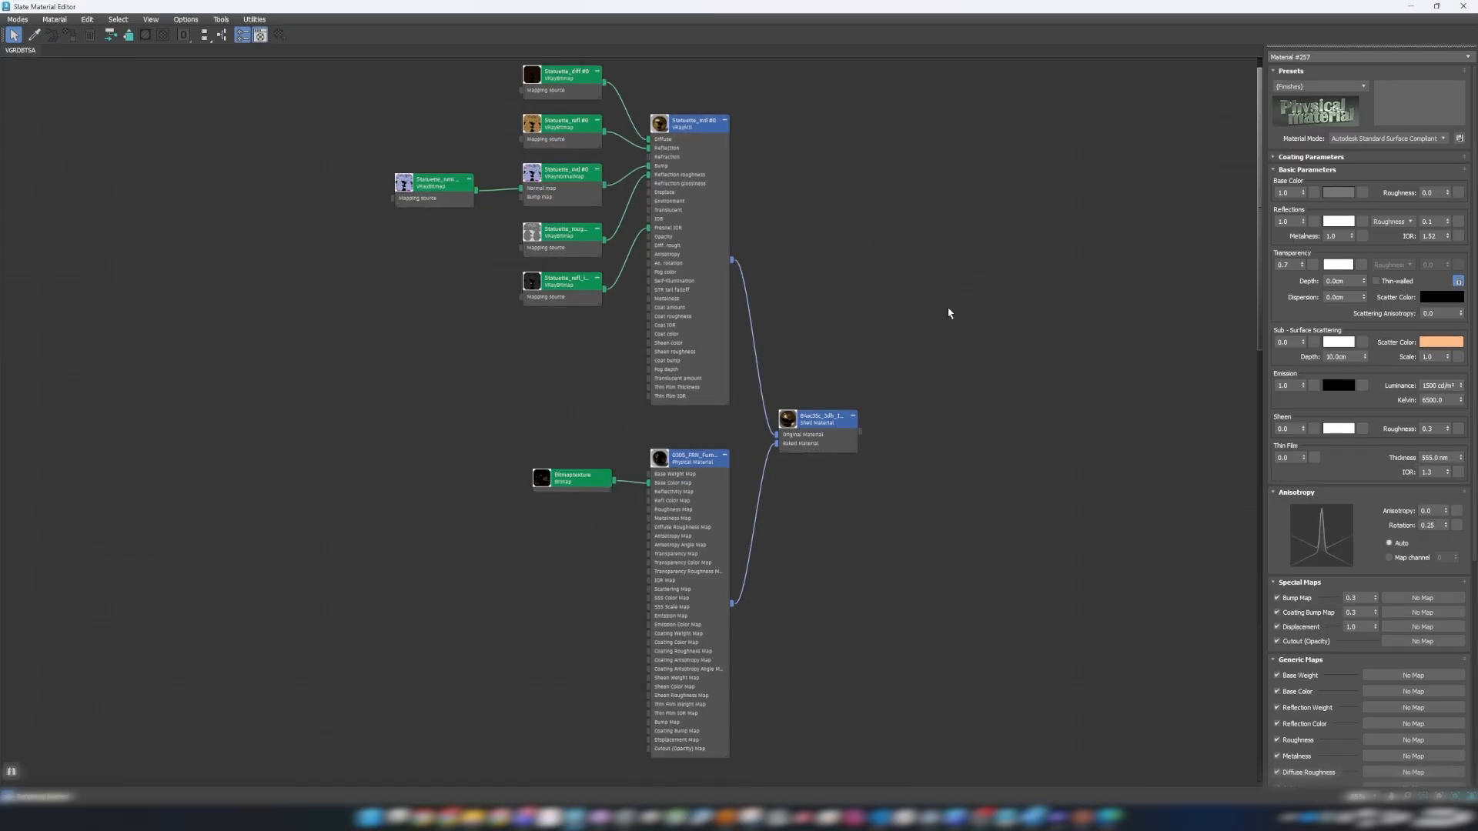
pyautogui.moveTo(889, 453)
pyautogui.mouseDown(button='middle')
pyautogui.moveTo(954, 334)
pyautogui.moveTo(947, 444)
pyautogui.moveTo(890, 444)
pyautogui.mouseUp(button='middle')
pyautogui.scroll(-2, 956, 409)
pyautogui.moveTo(992, 324); pyautogui.dragTo(931, 343, button='middle')
pyautogui.moveTo(390, 97); pyautogui.dragTo(943, 747)
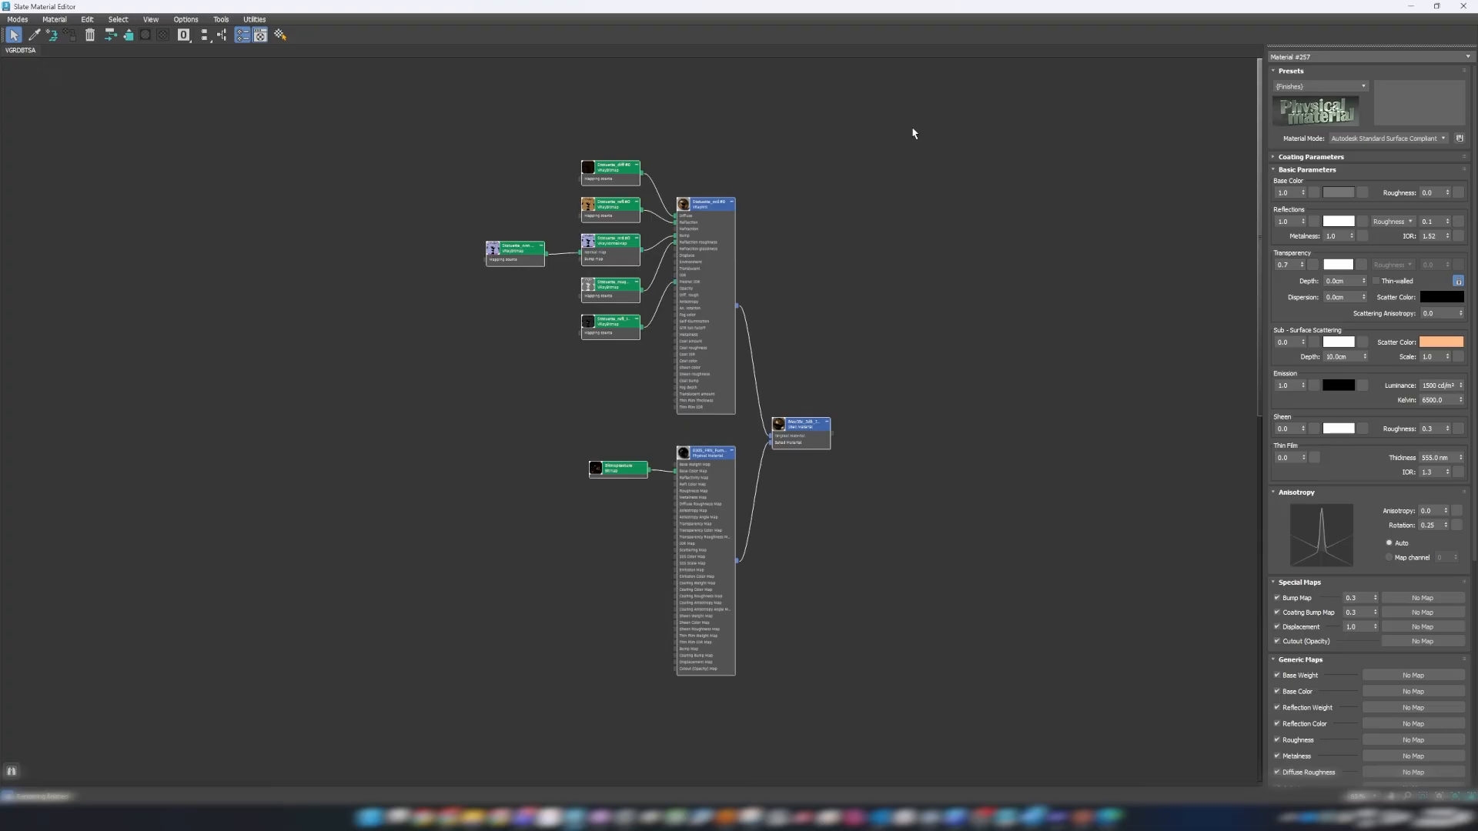
pyautogui.moveTo(945, 126); pyautogui.dragTo(436, 697)
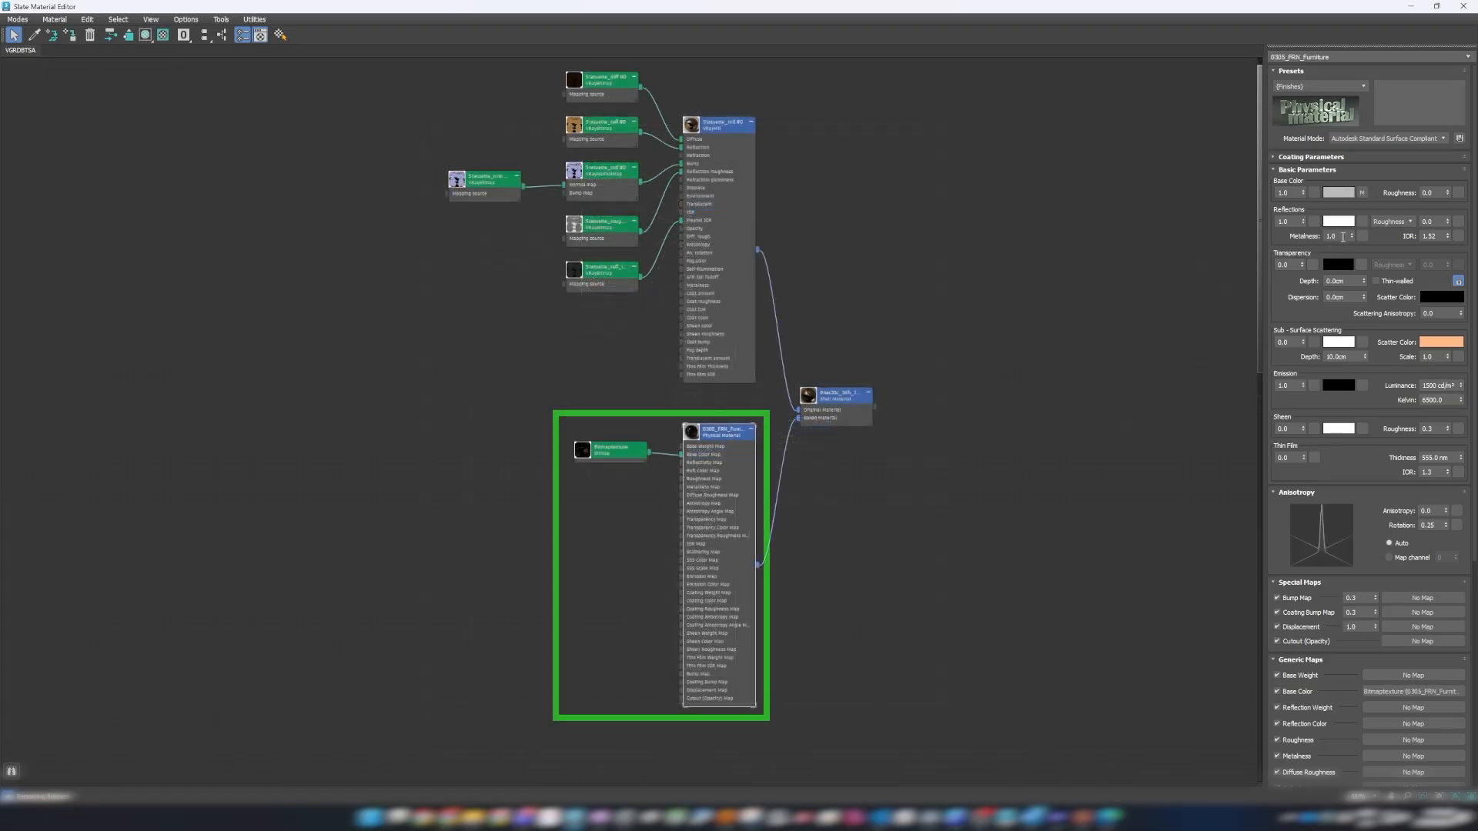
# Check the baked Physical Material's metalness and transparency, and switch its reflections to Glossiness 1 and back to Roughness 0.
pyautogui.doubleClick(1342, 236)
pyautogui.doubleClick(1292, 264)
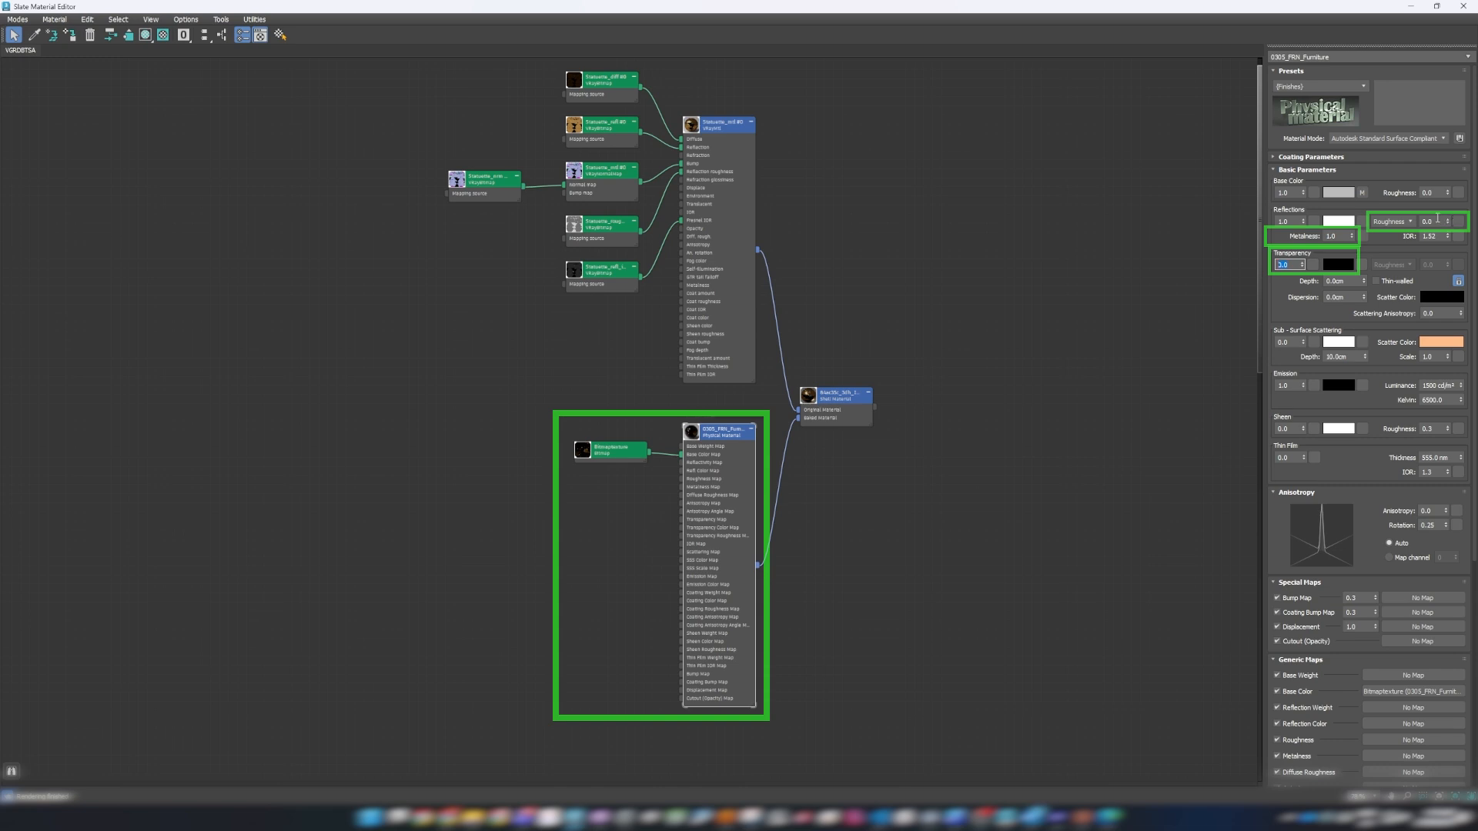
pyautogui.click(1393, 221)
pyautogui.click(1395, 236)
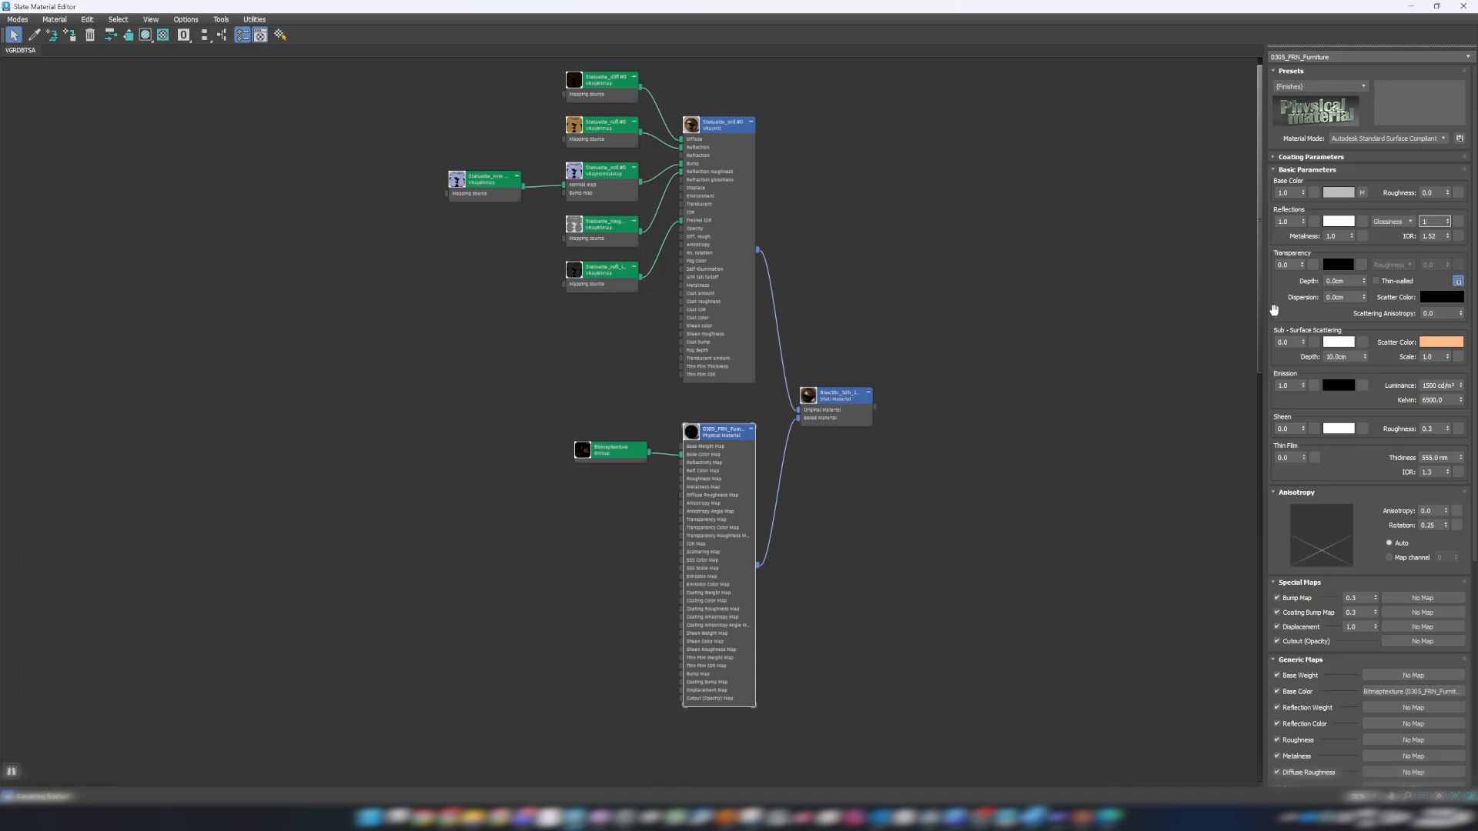
pyautogui.click(1393, 222)
pyautogui.click(1391, 233)
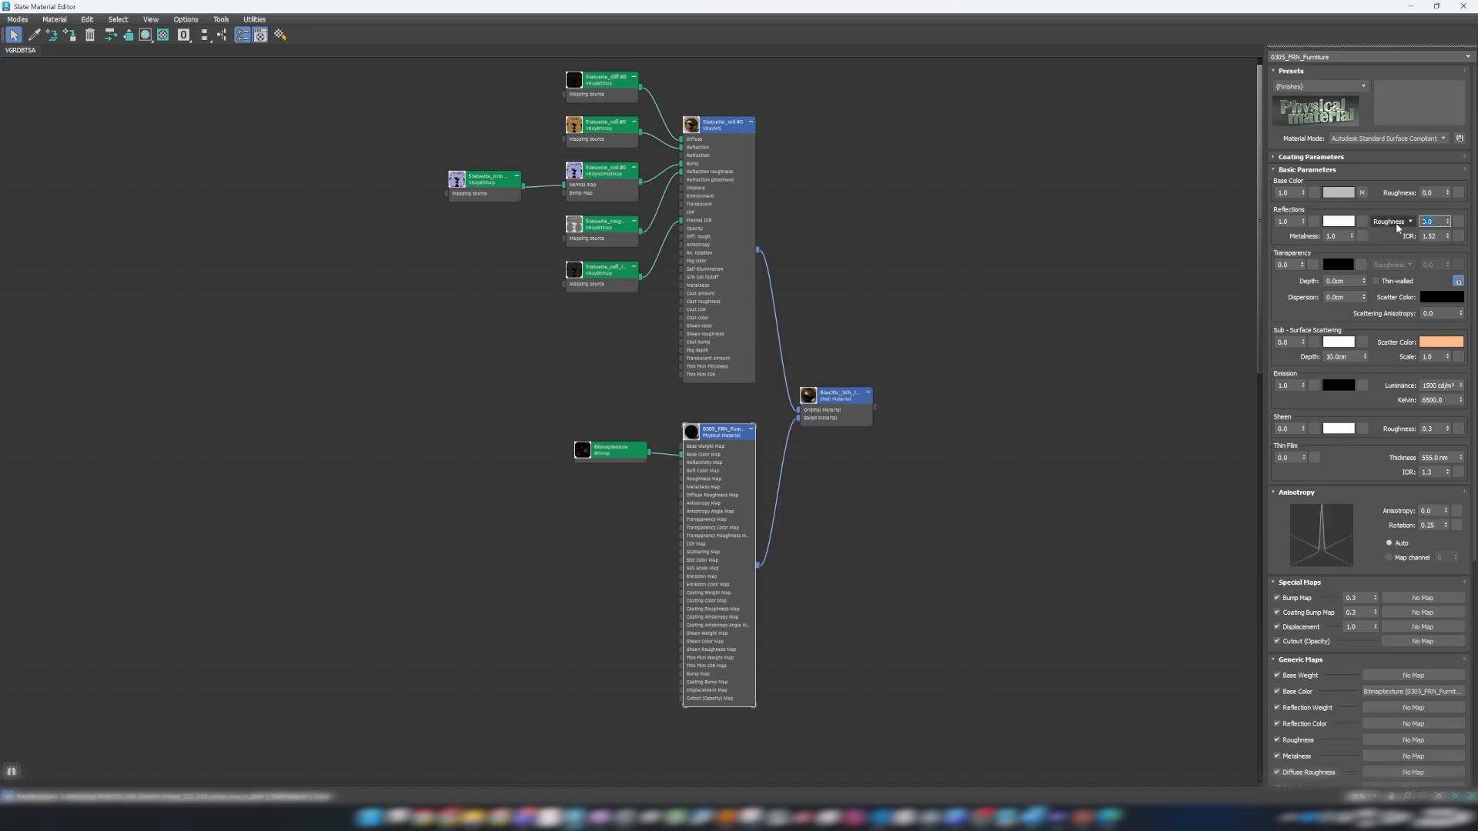
pyautogui.click(958, 369)
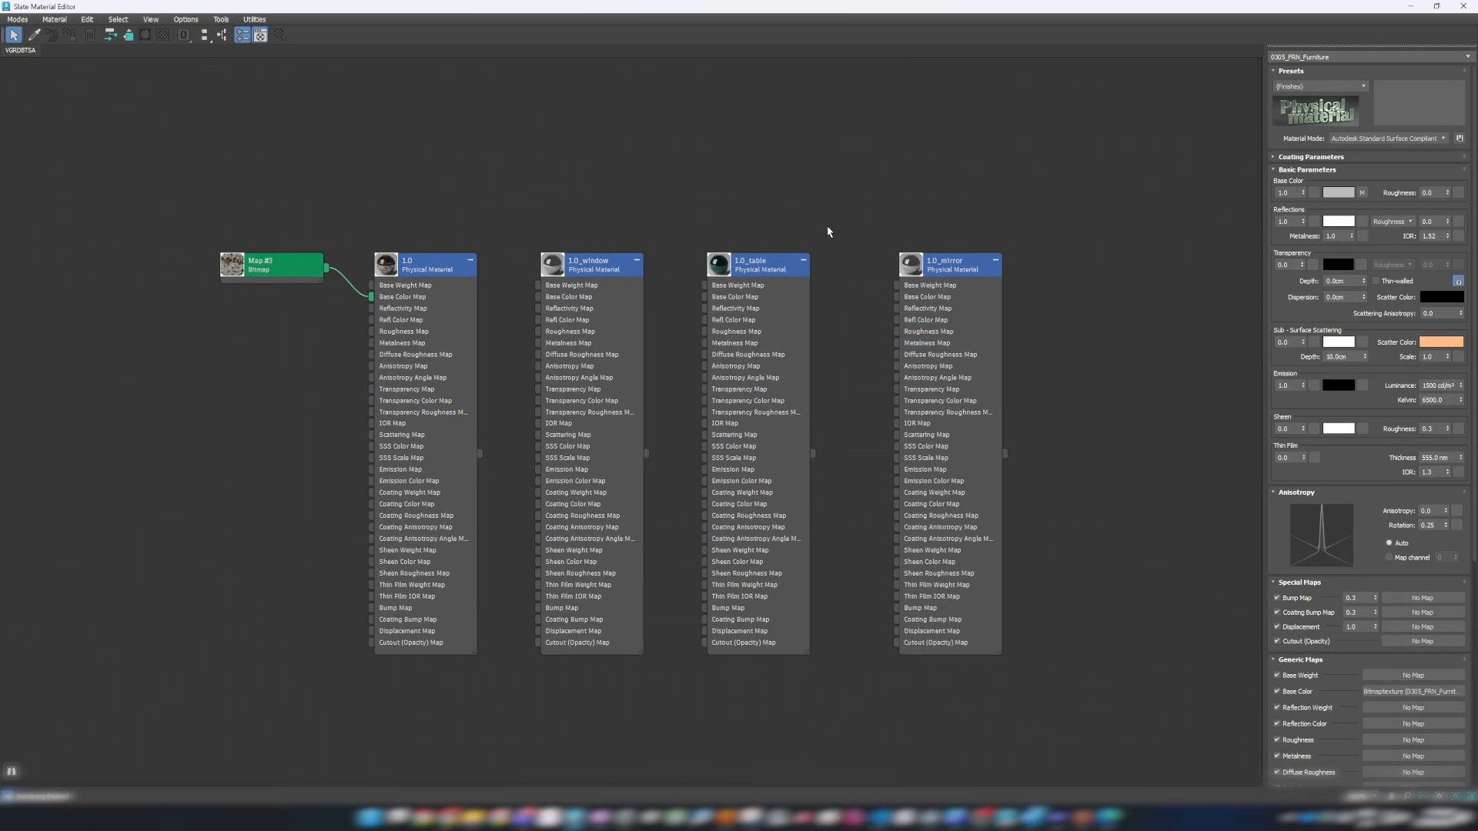
# Open the 1.0_mirror Physical Material and examine its metalness and reflection roughness.
pyautogui.click(938, 281)
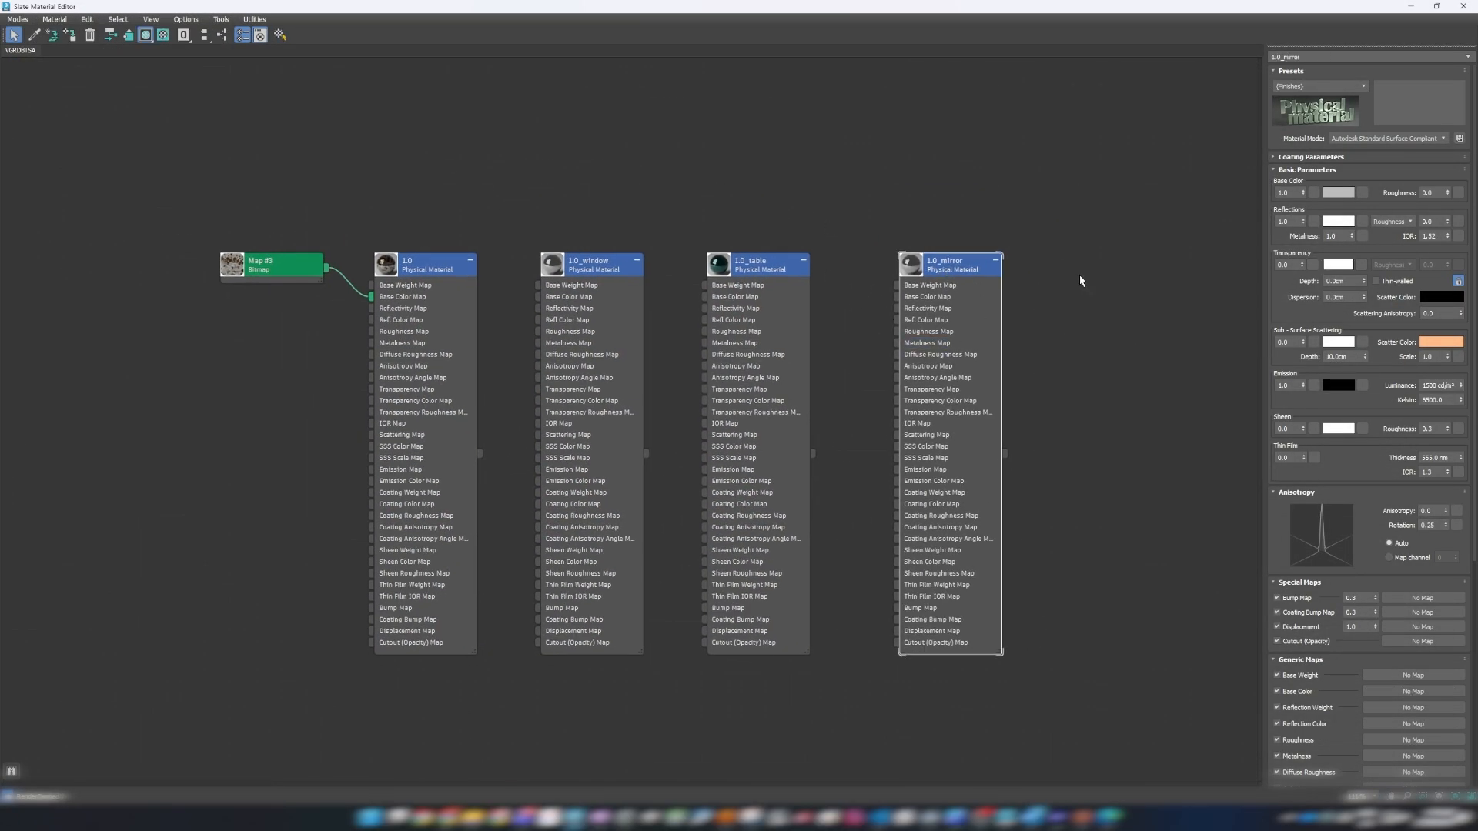
pyautogui.moveTo(1086, 306); pyautogui.dragTo(999, 283, button='middle')
pyautogui.press('l')
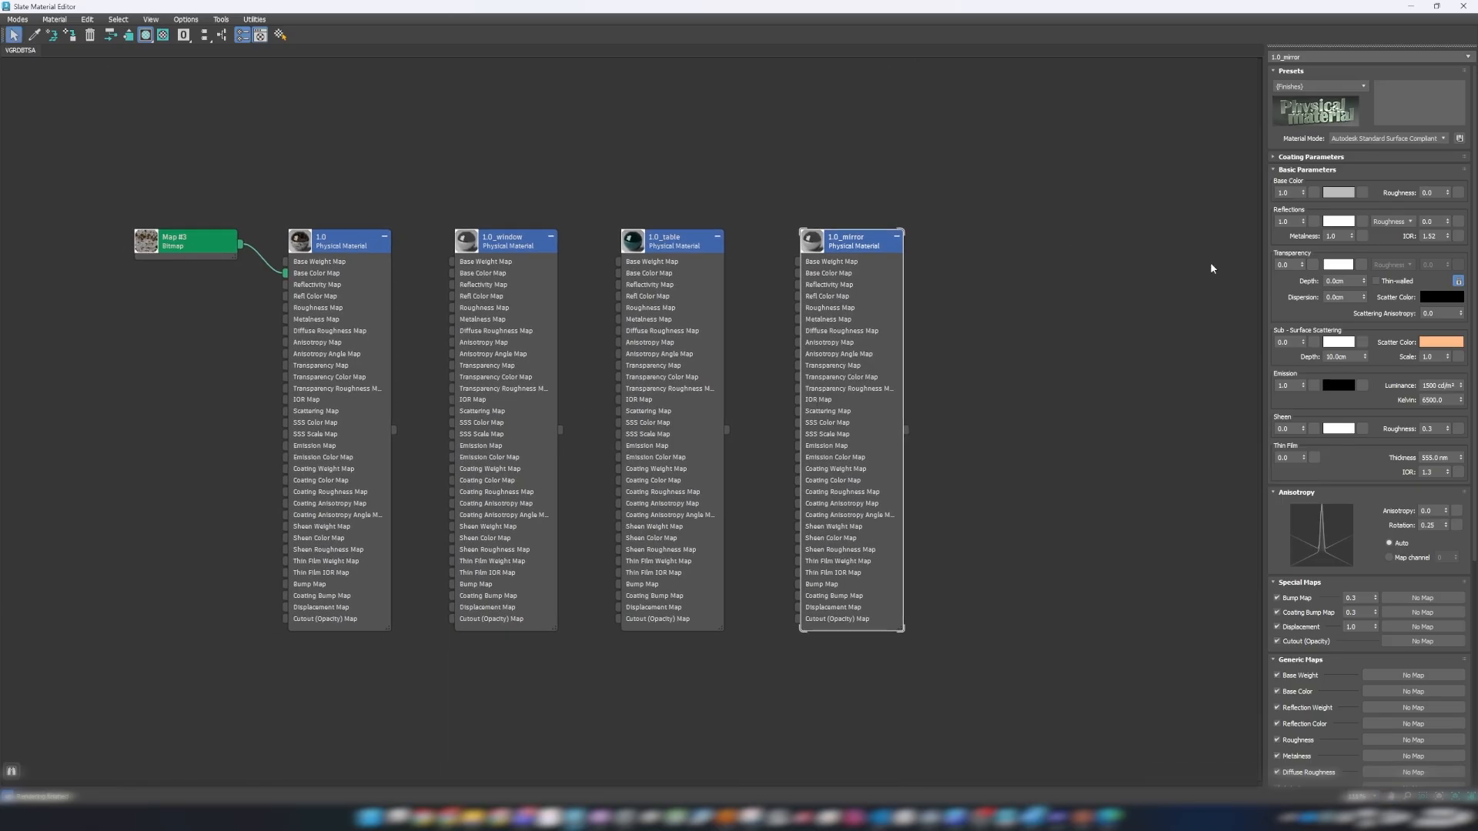
pyautogui.moveTo(1293, 265); pyautogui.dragTo(1249, 265)
pyautogui.click(1184, 215)
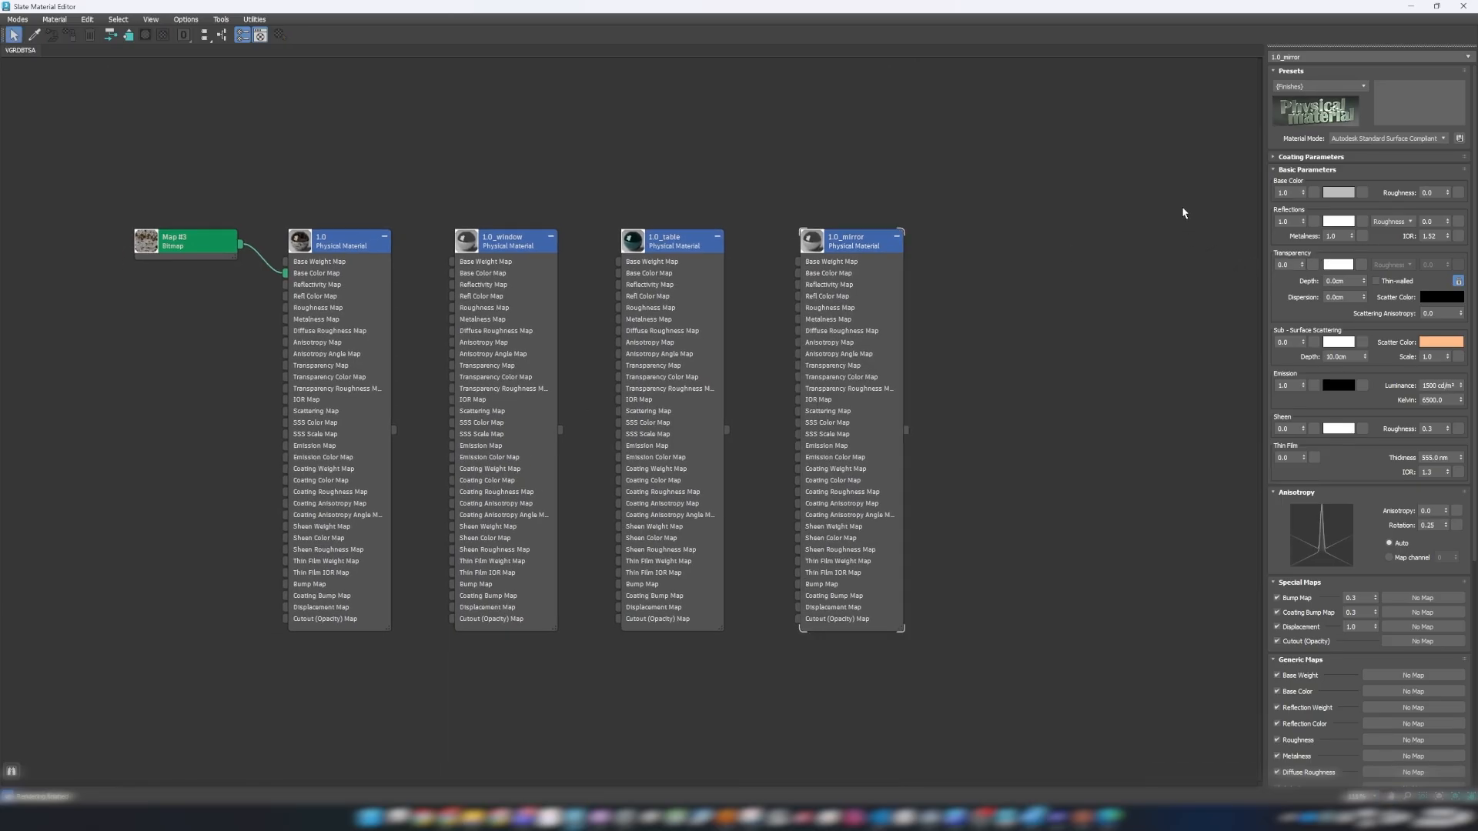
pyautogui.doubleClick(1335, 236)
pyautogui.moveTo(1436, 221); pyautogui.dragTo(1409, 221)
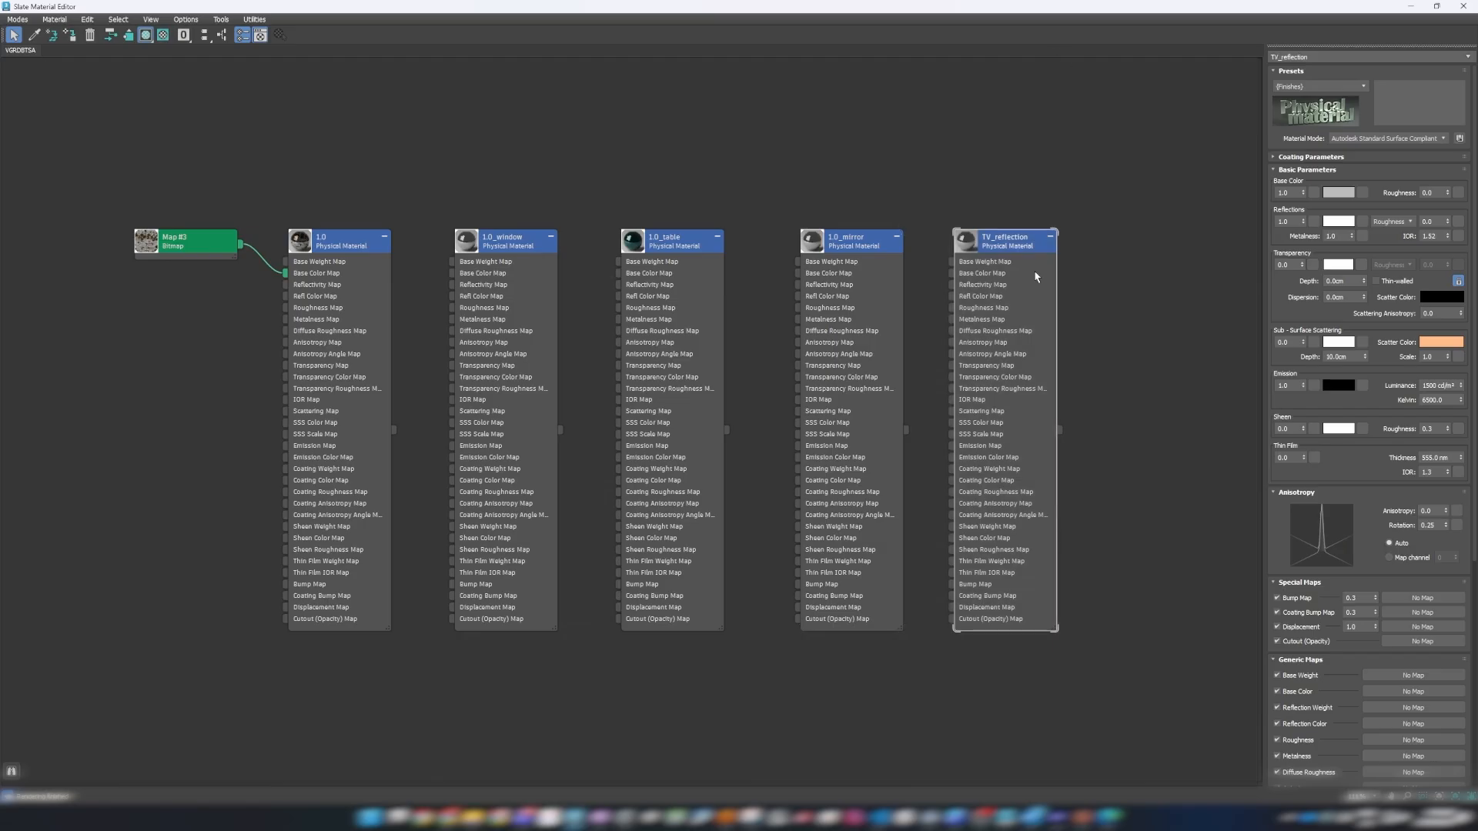
# Darken the TV_reflection material's base color to a near-black grey.
pyautogui.click(1337, 193)
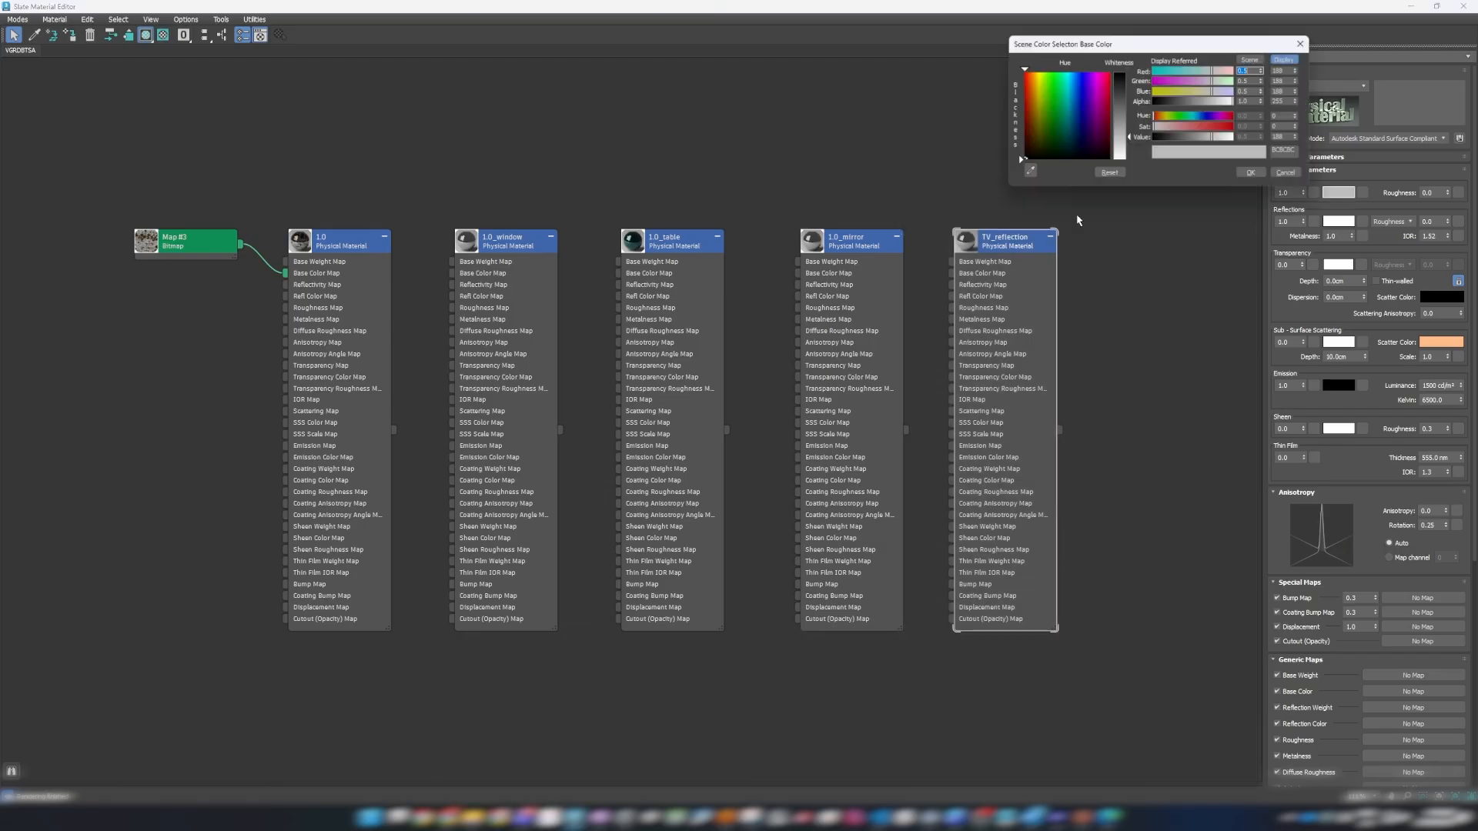
pyautogui.moveTo(1133, 127); pyautogui.dragTo(1120, 85)
pyautogui.click(1251, 172)
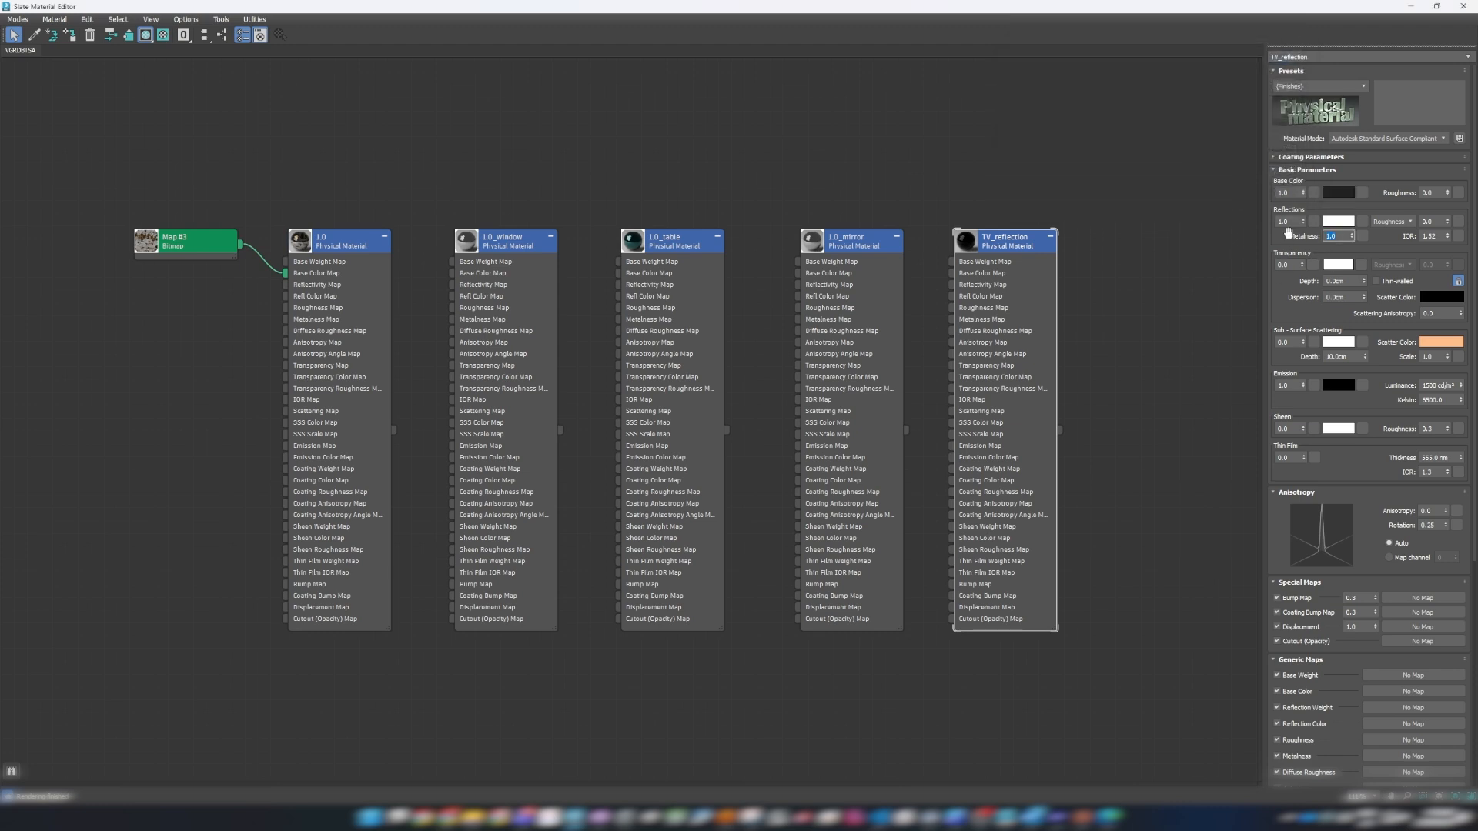
# Adjust the TV_reflection material's metalness and set its reflection roughness to 0.1.
pyautogui.write('9')
pyautogui.click(1436, 221)
pyautogui.write('0.1')
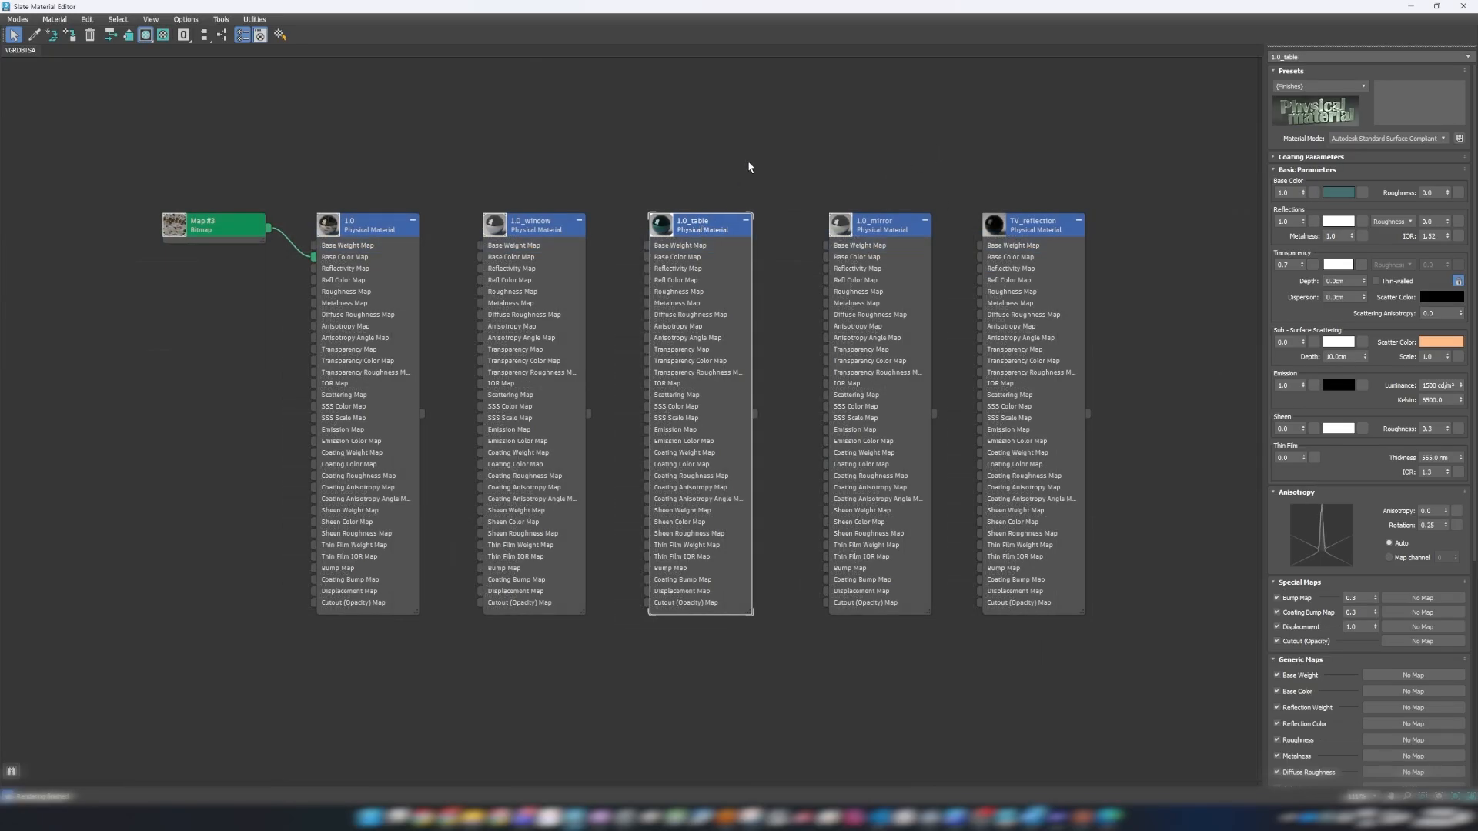
# Examine the transparency, metalness and roughness of the 1.0_table material and the transparency of 1.0_window.
pyautogui.click(753, 147)
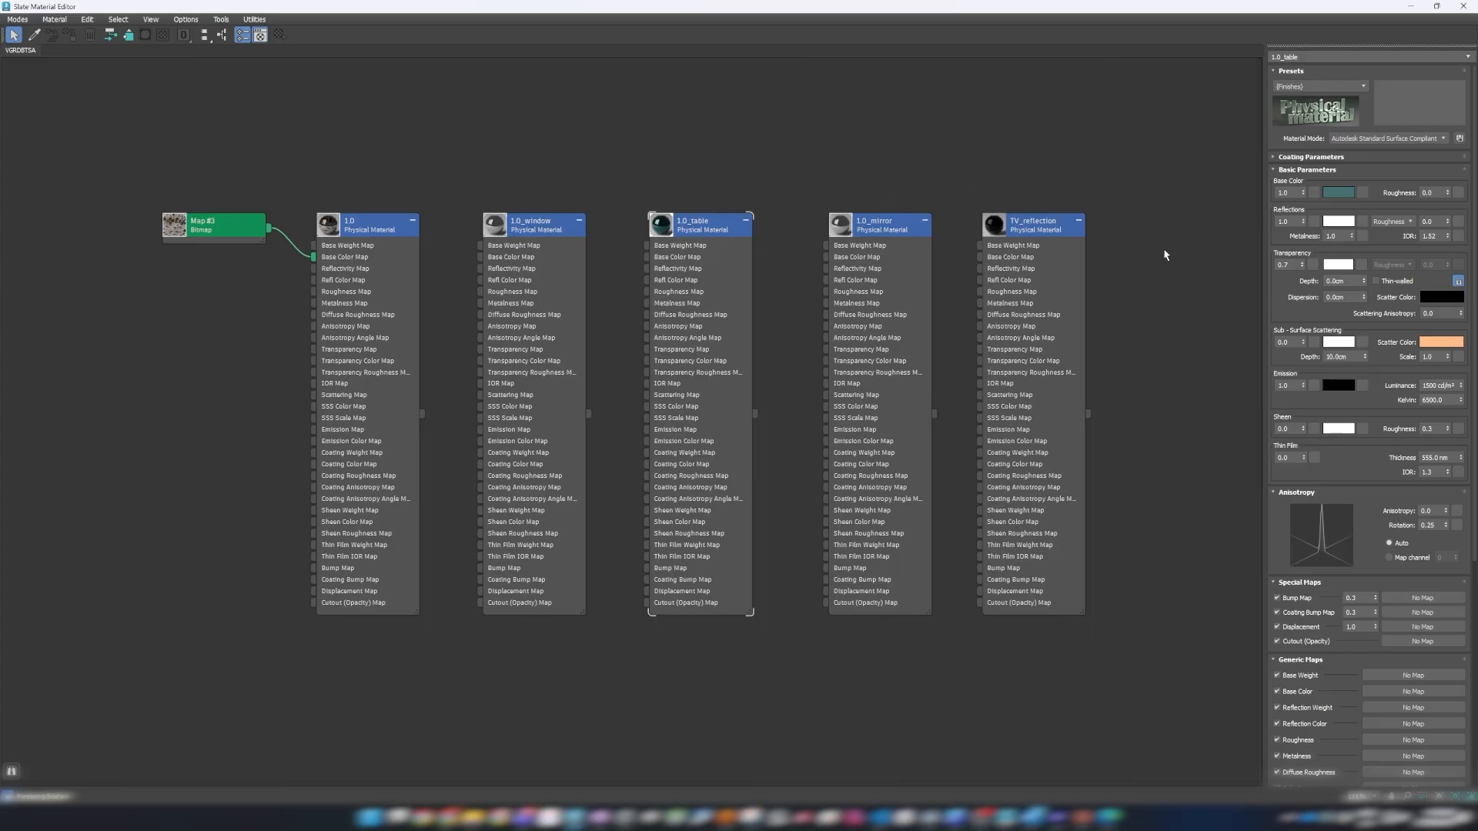
pyautogui.doubleClick(1283, 264)
pyautogui.click(1331, 235)
pyautogui.click(1435, 221)
pyautogui.click(531, 223)
pyautogui.click(1284, 265)
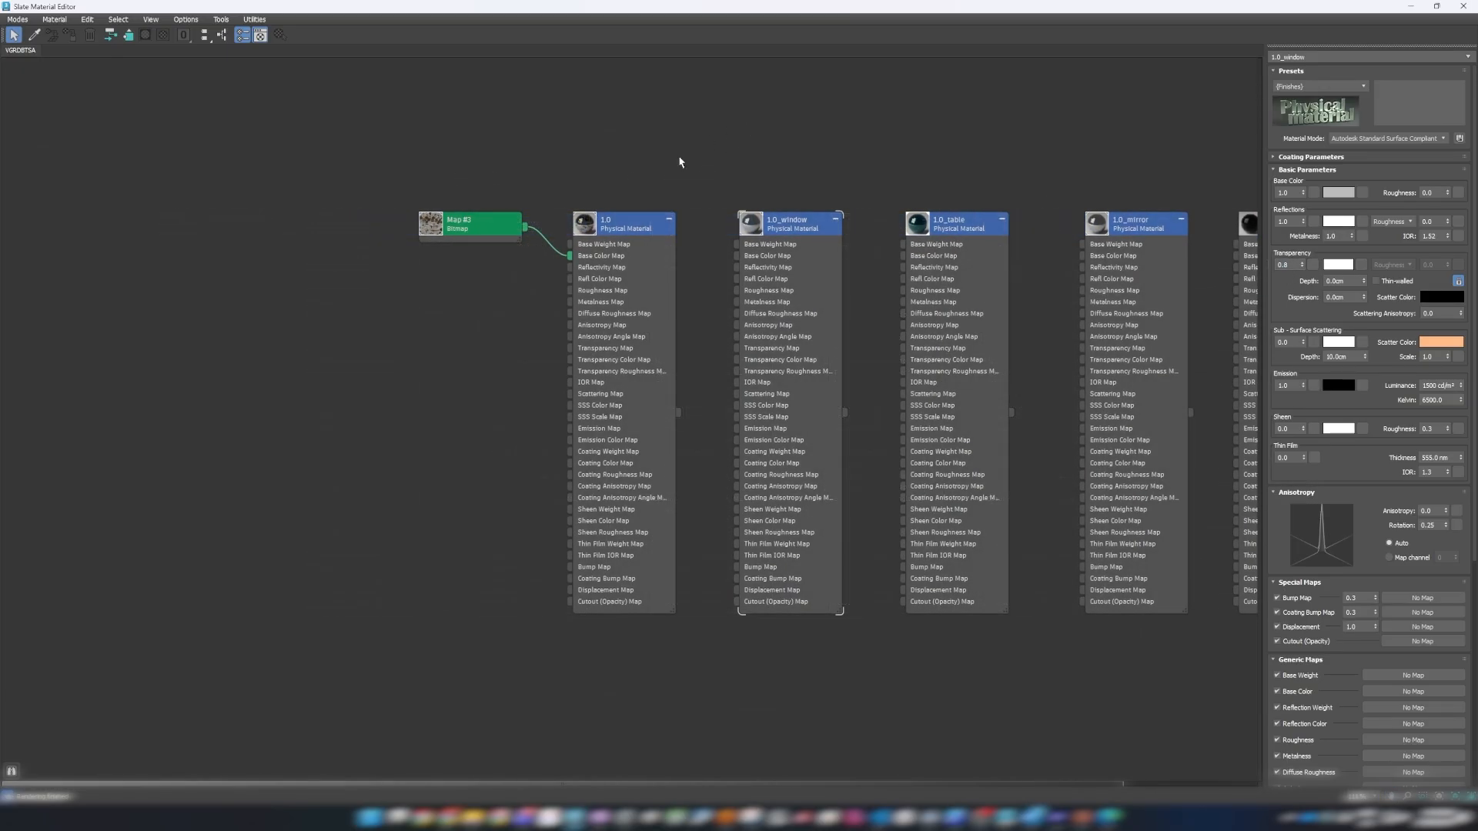
# Open the 1.0 Physical Material and move its Base Color bitmap node slightly lower.
pyautogui.doubleClick(631, 230)
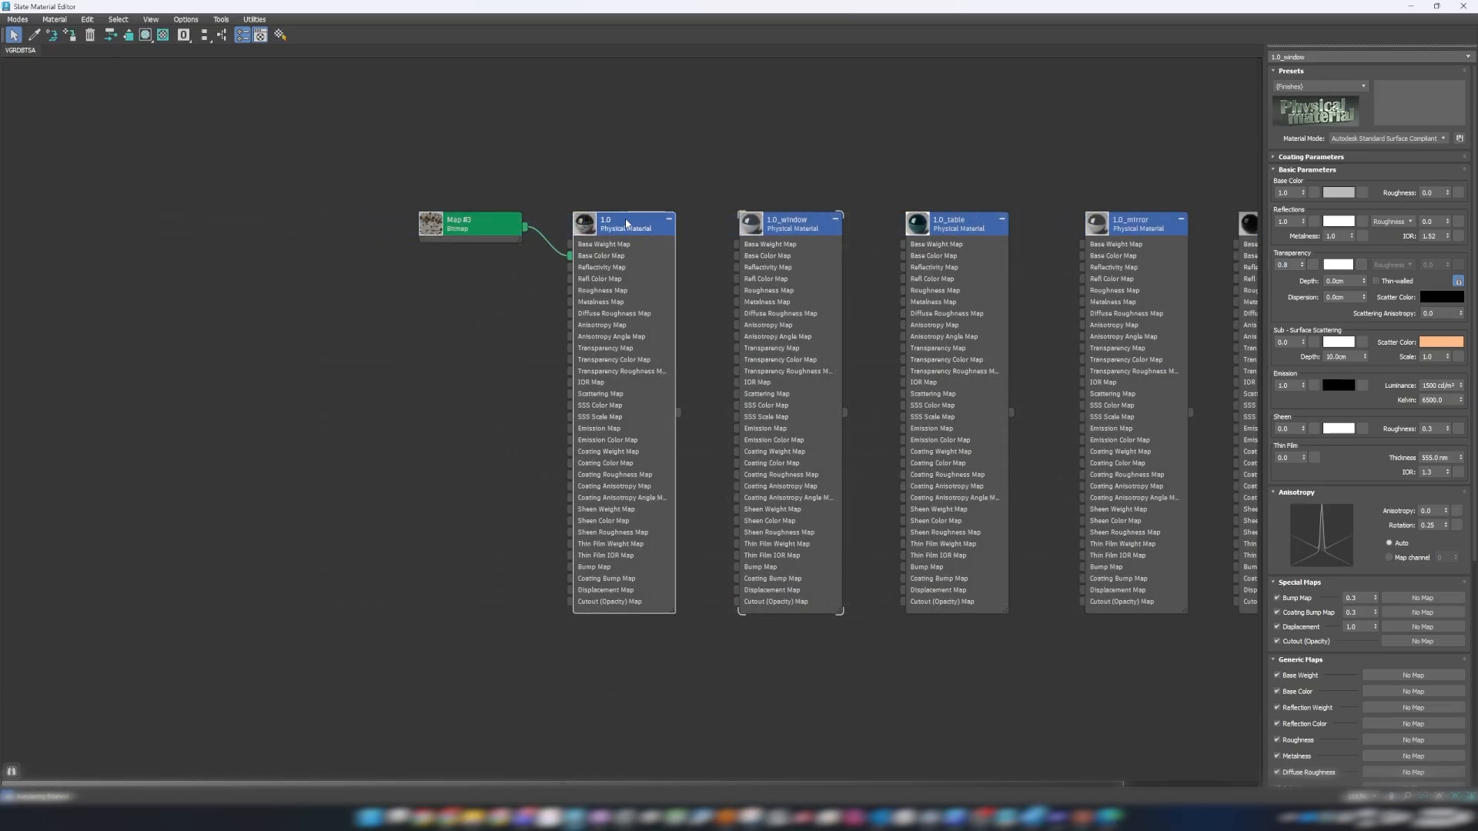
pyautogui.click(480, 228)
pyautogui.moveTo(481, 228); pyautogui.dragTo(481, 253)
pyautogui.click(485, 157)
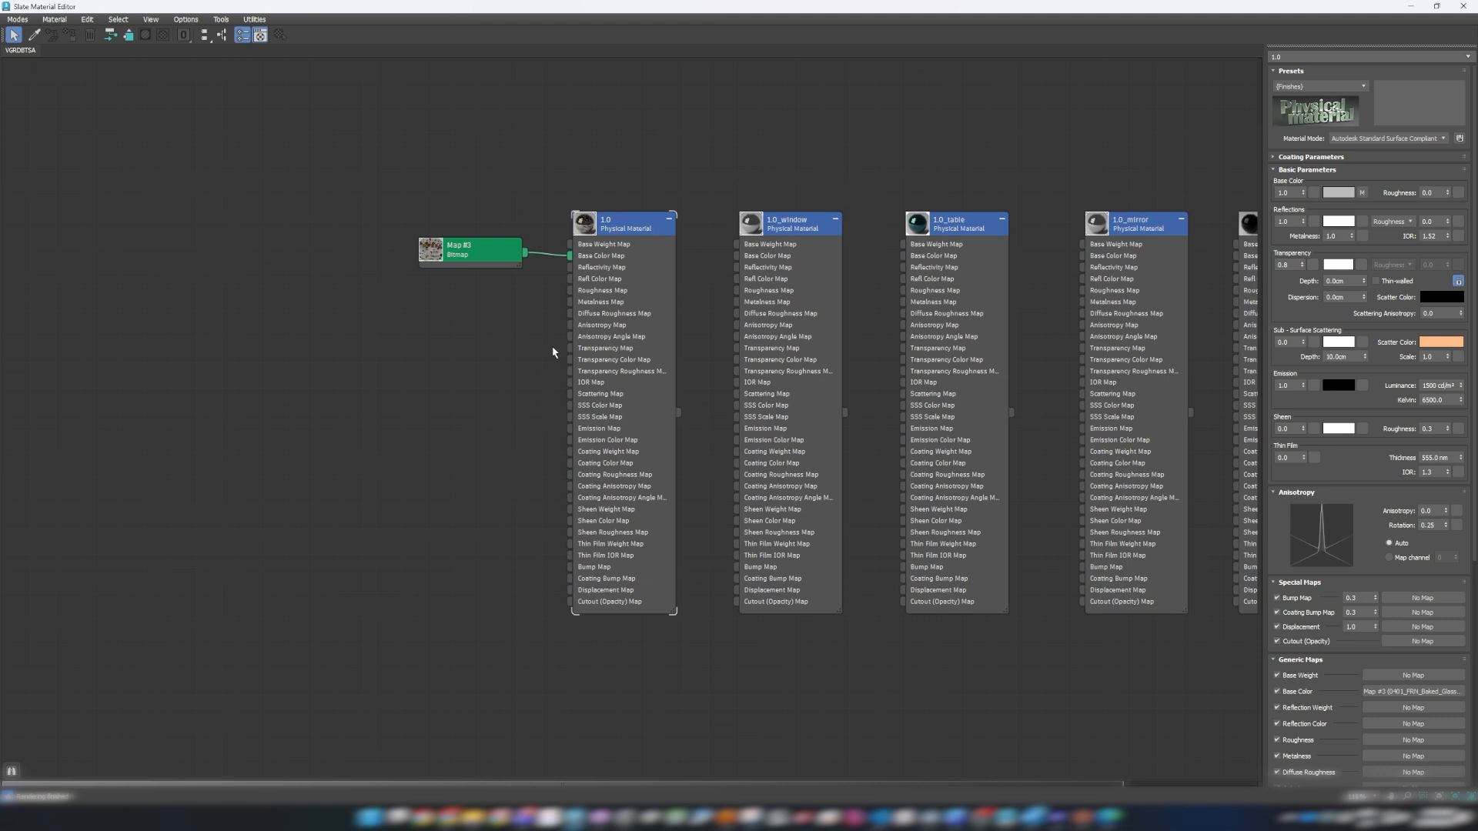
# Return to the viewport to examine the glass vase, then inspect its baked glass texture in XnView MP.
pyautogui.click(1411, 7)
pyautogui.scroll(10, 680, 471)
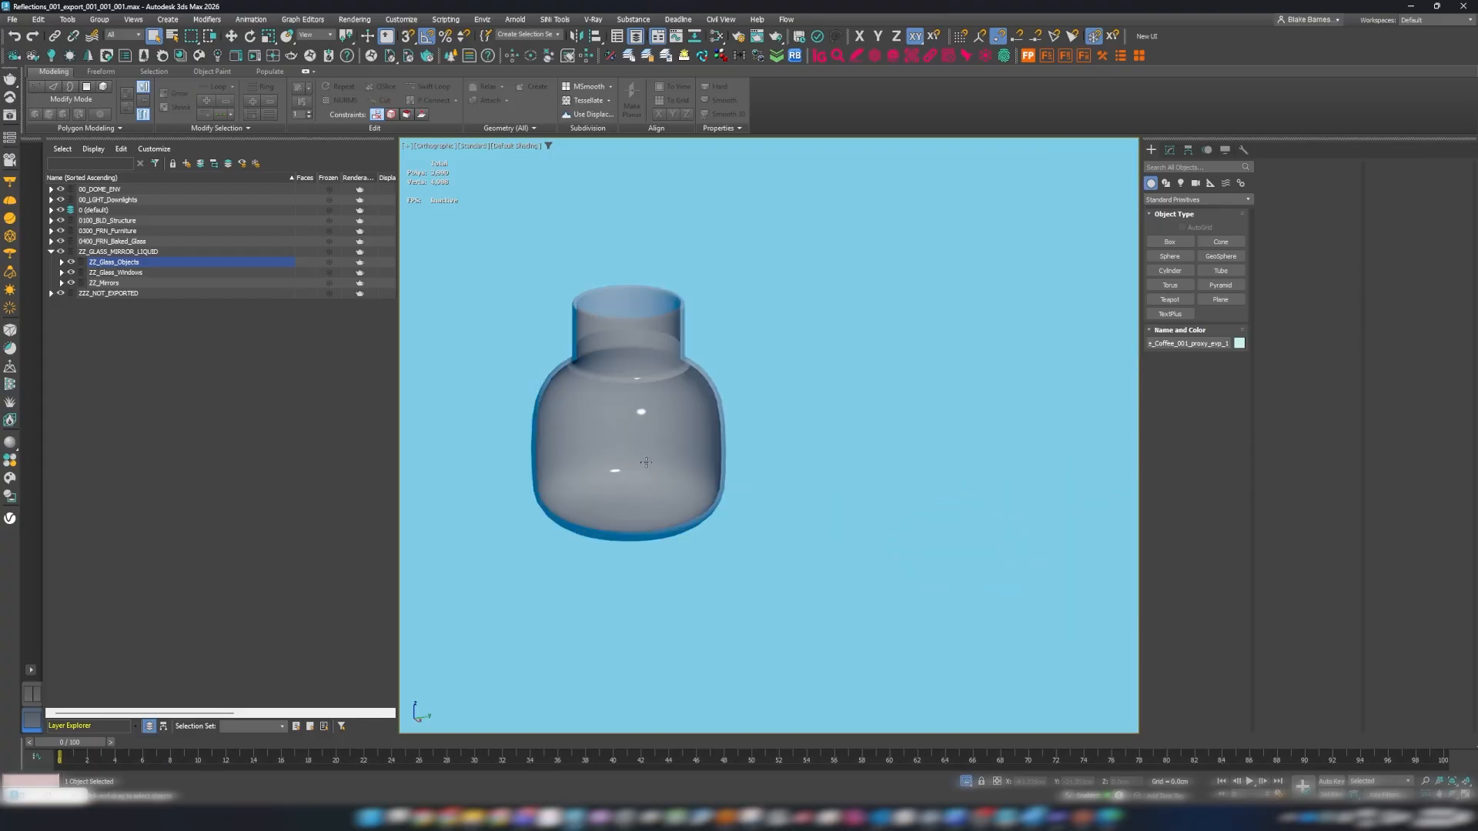
pyautogui.scroll(-7, 654, 458)
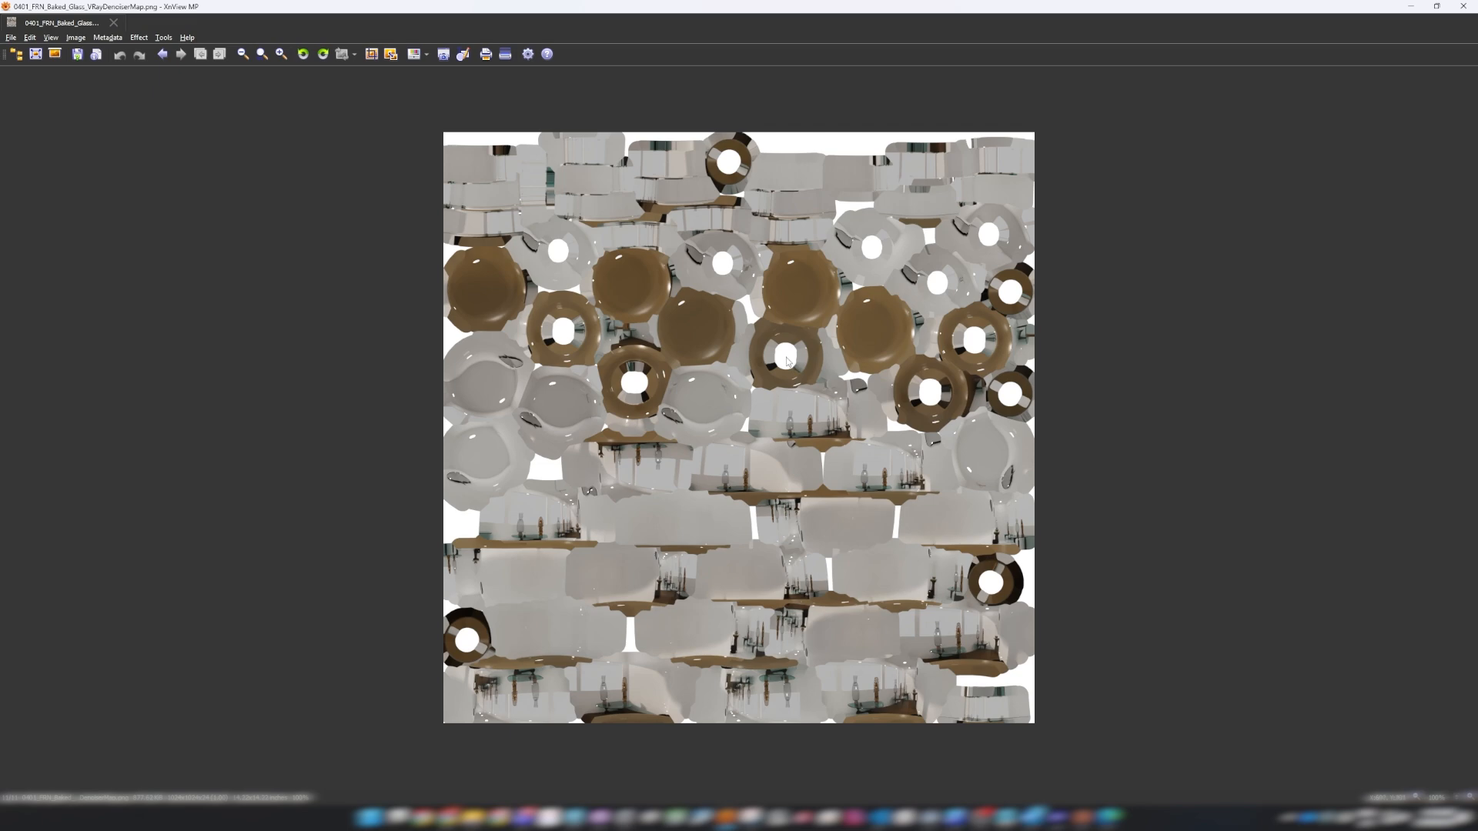
pyautogui.scroll(4, 795, 374)
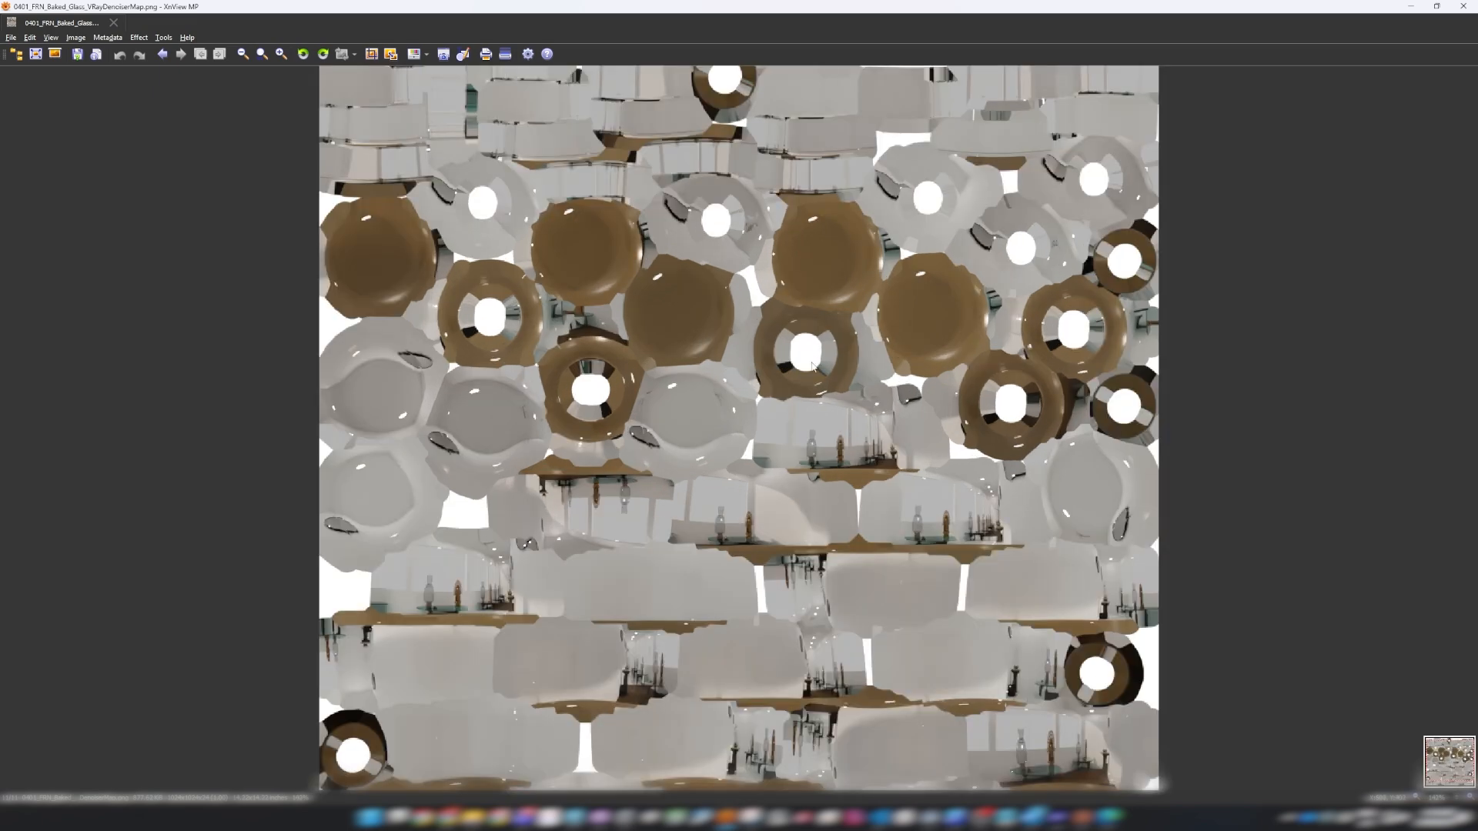
pyautogui.scroll(-3, 844, 359)
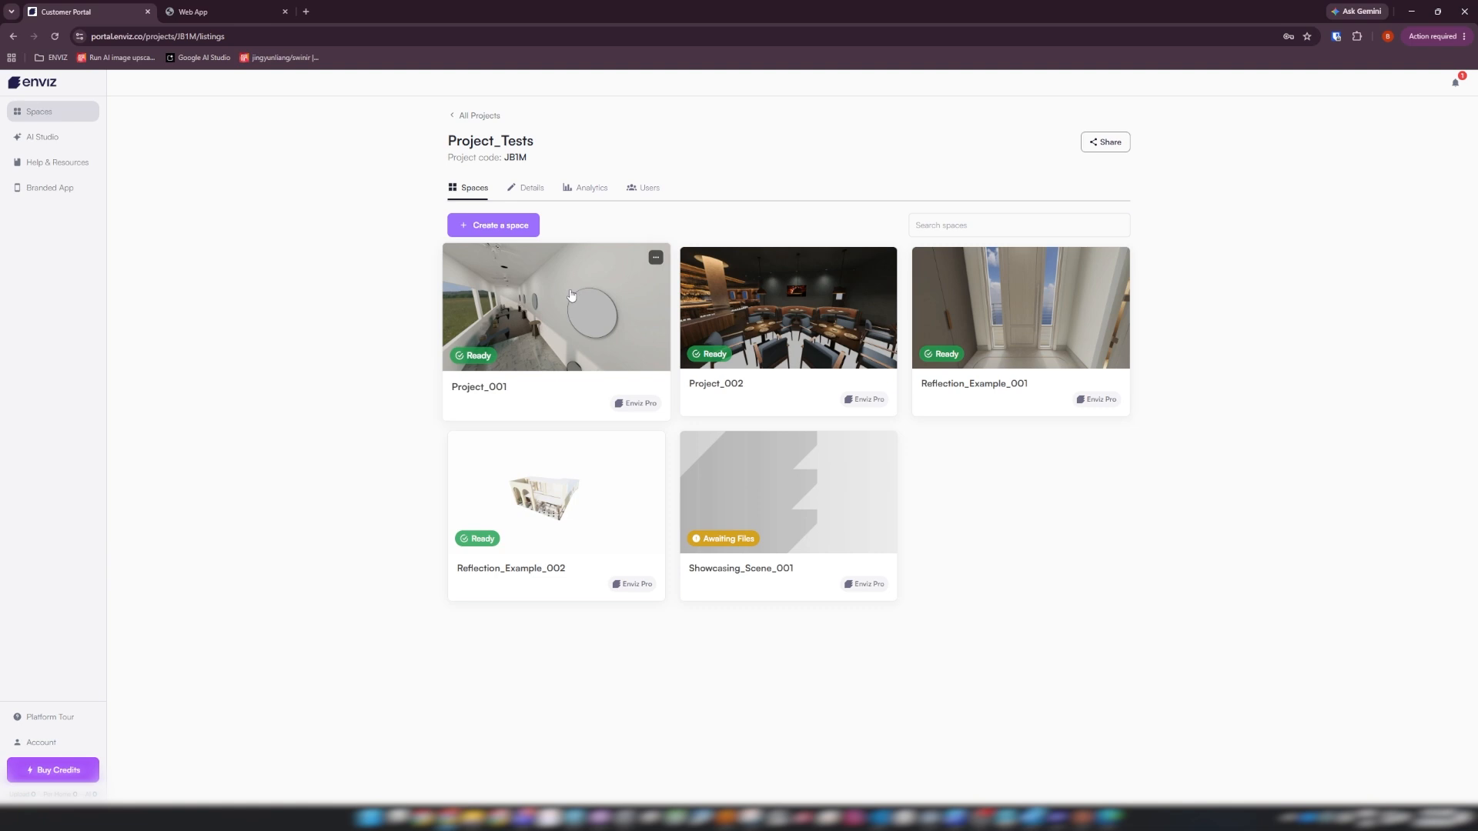
# Switch to the Enviz customer portal and open the Project_001 space in the full-screen Experience Editor.
pyautogui.click(572, 295)
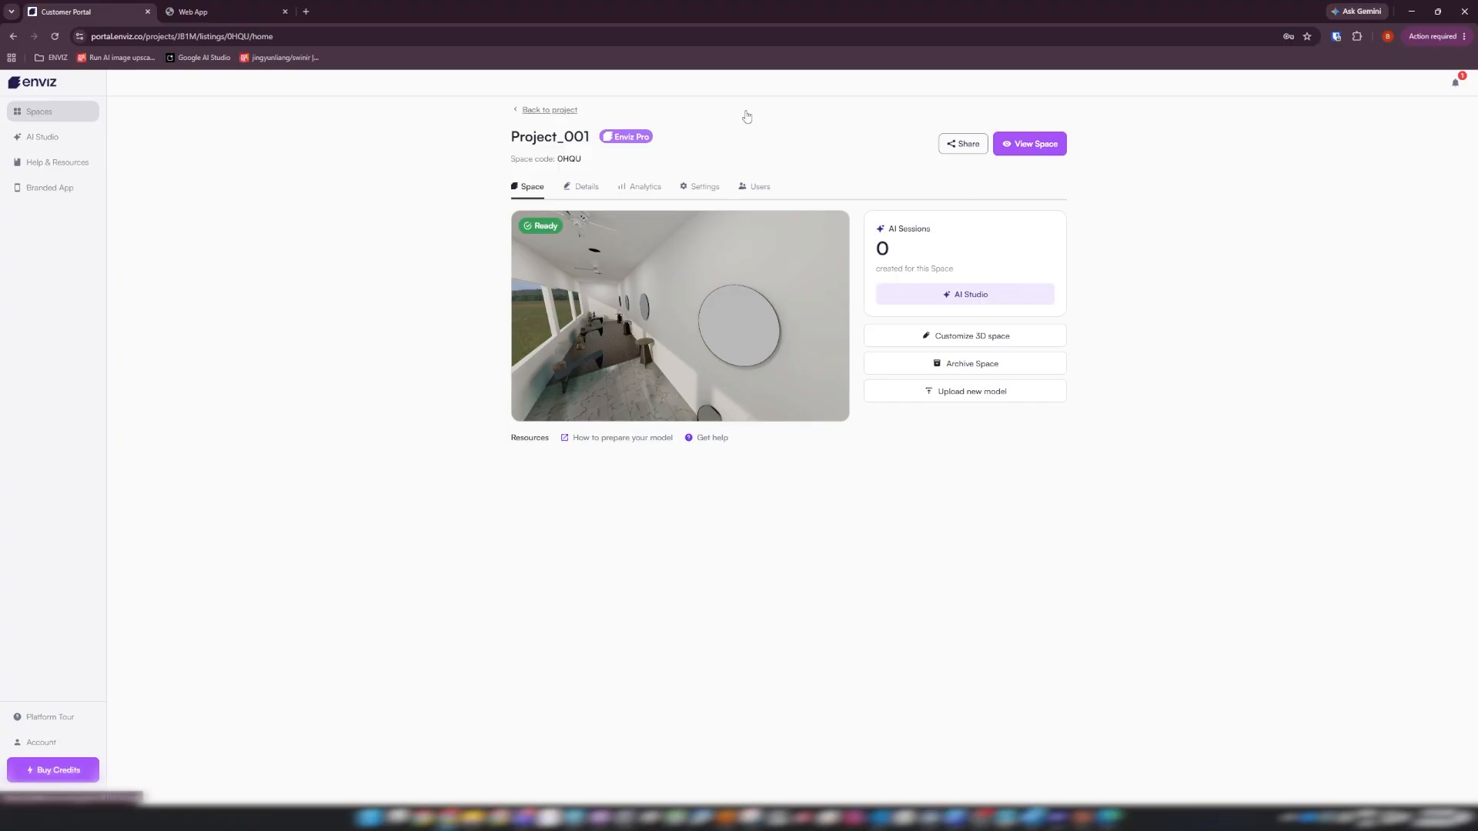
pyautogui.click(982, 336)
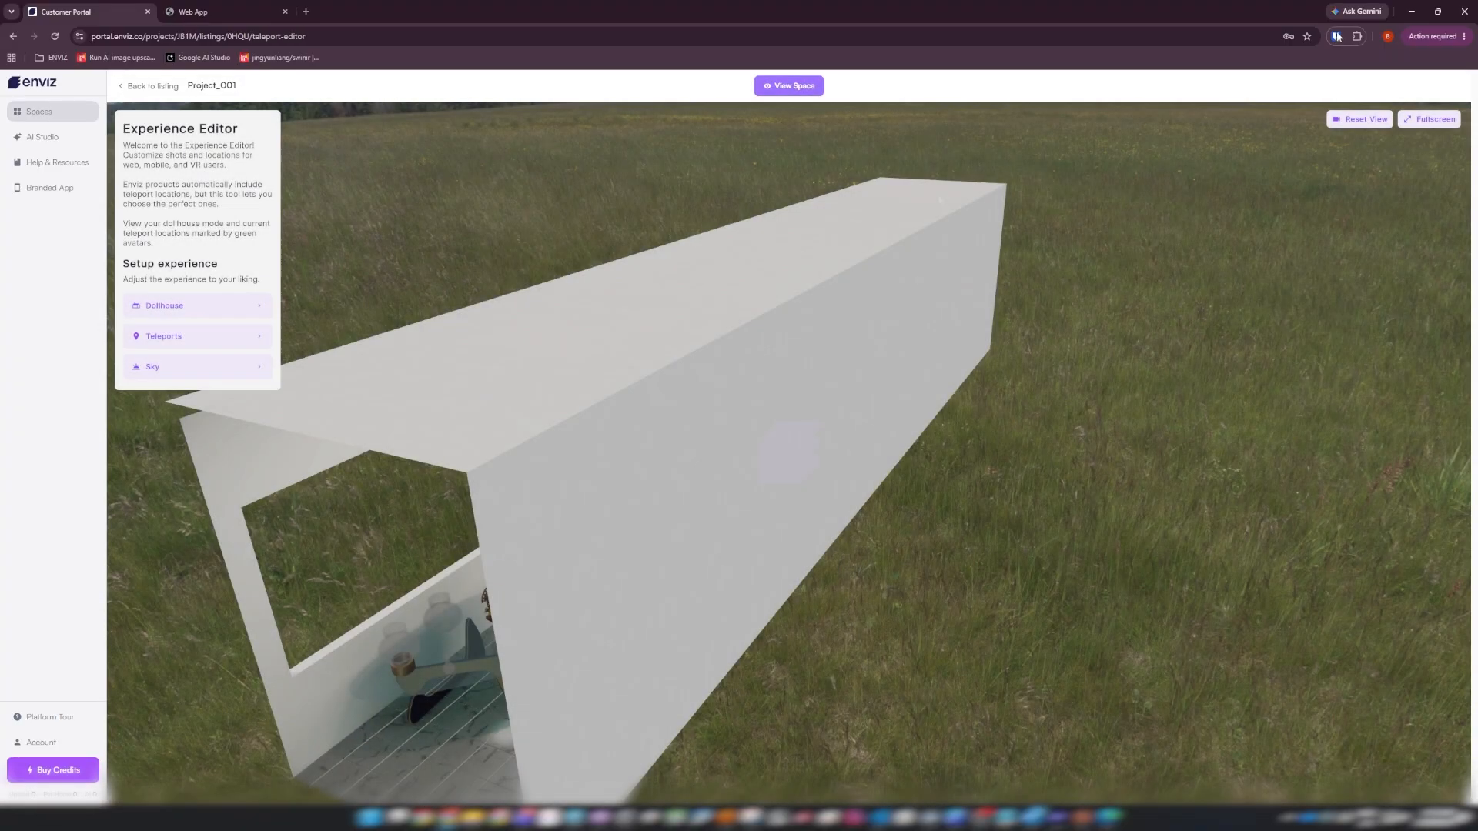
pyautogui.click(1430, 123)
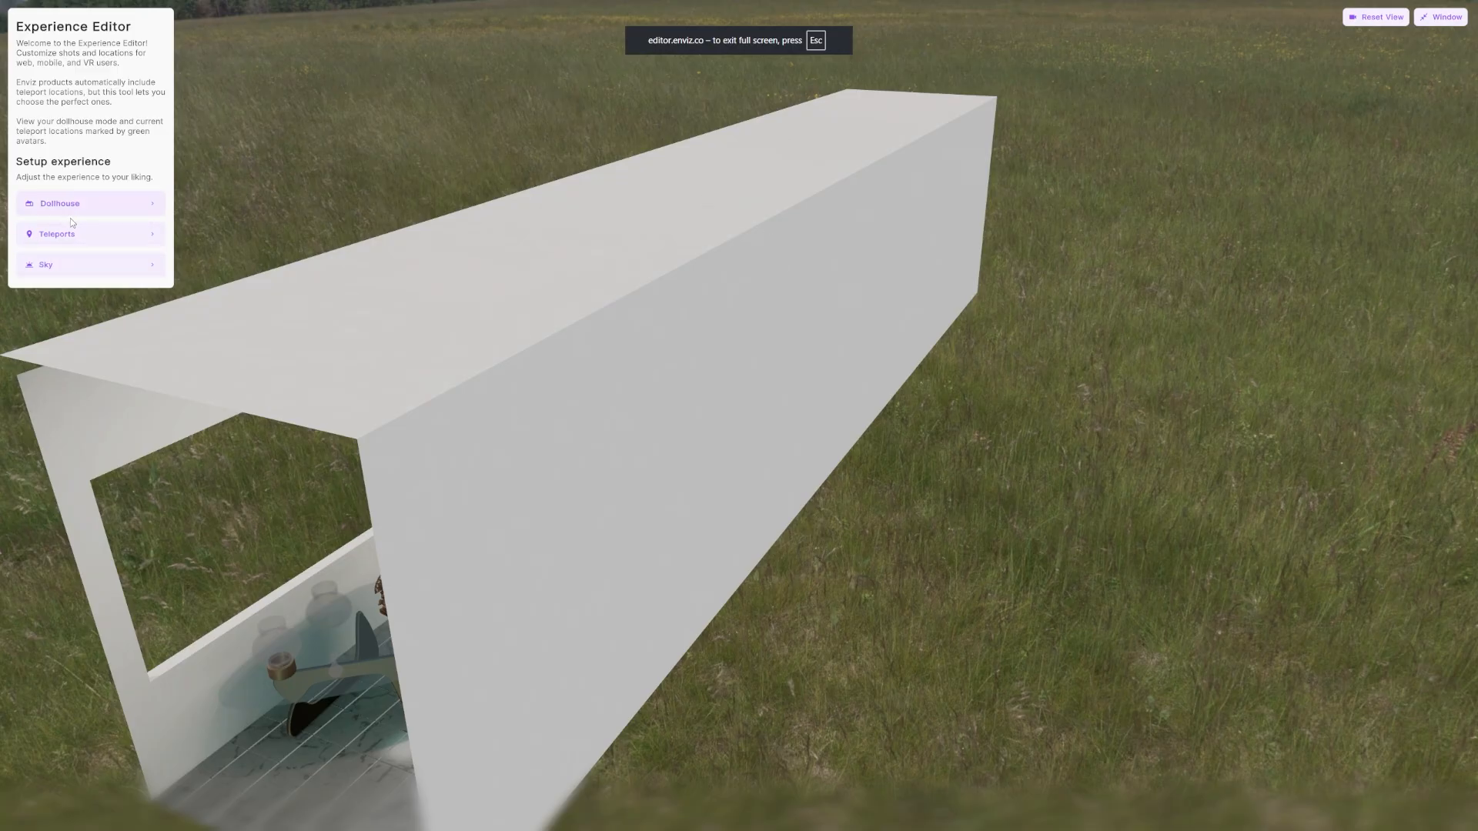
# Set up the dollhouse view of the hallway with its center point and starting view, and publish it.
pyautogui.click(110, 212)
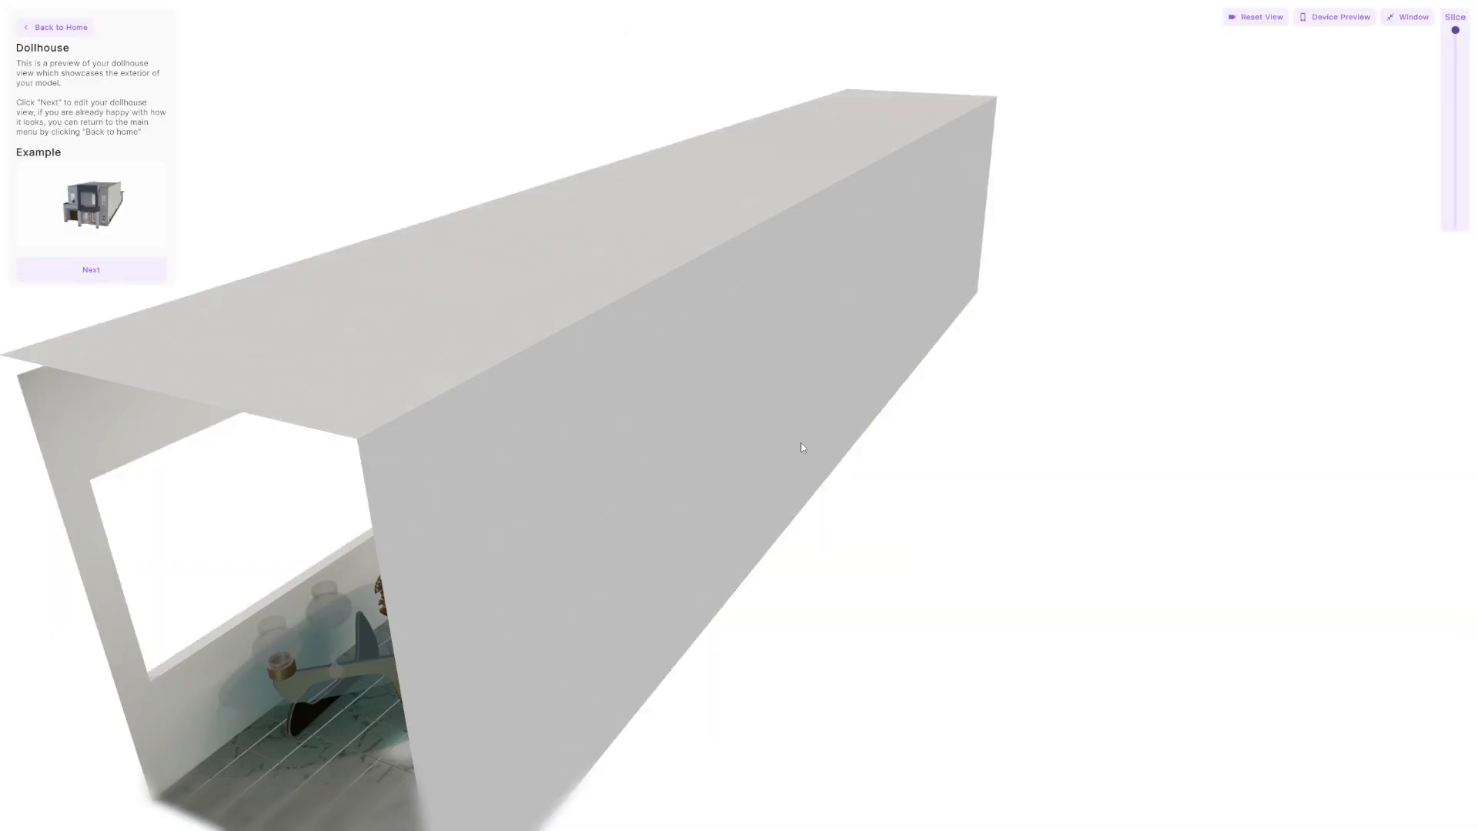
pyautogui.moveTo(582, 309); pyautogui.dragTo(858, 320)
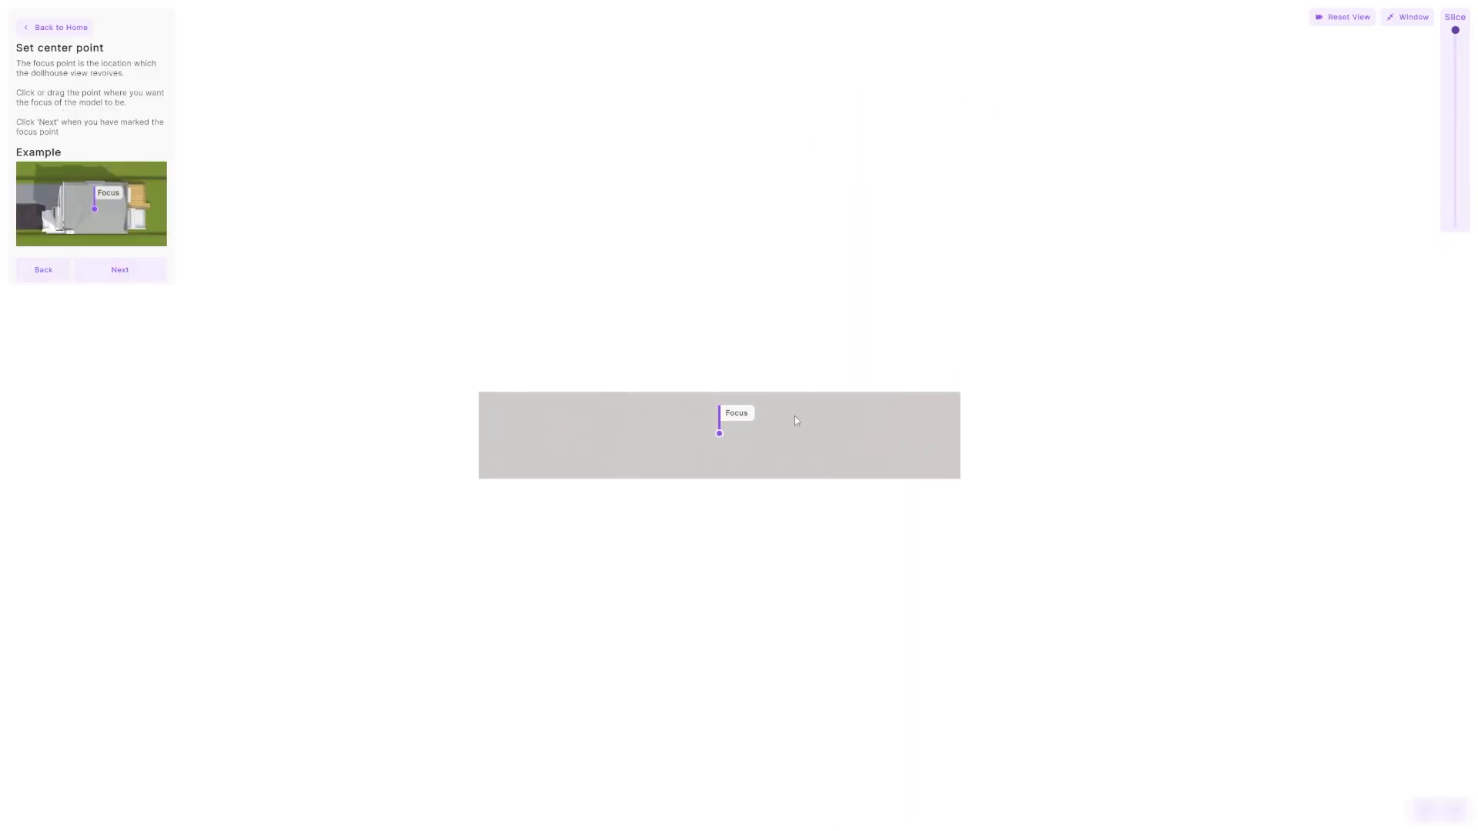
pyautogui.click(124, 271)
pyautogui.moveTo(710, 551); pyautogui.dragTo(704, 576)
pyautogui.click(124, 310)
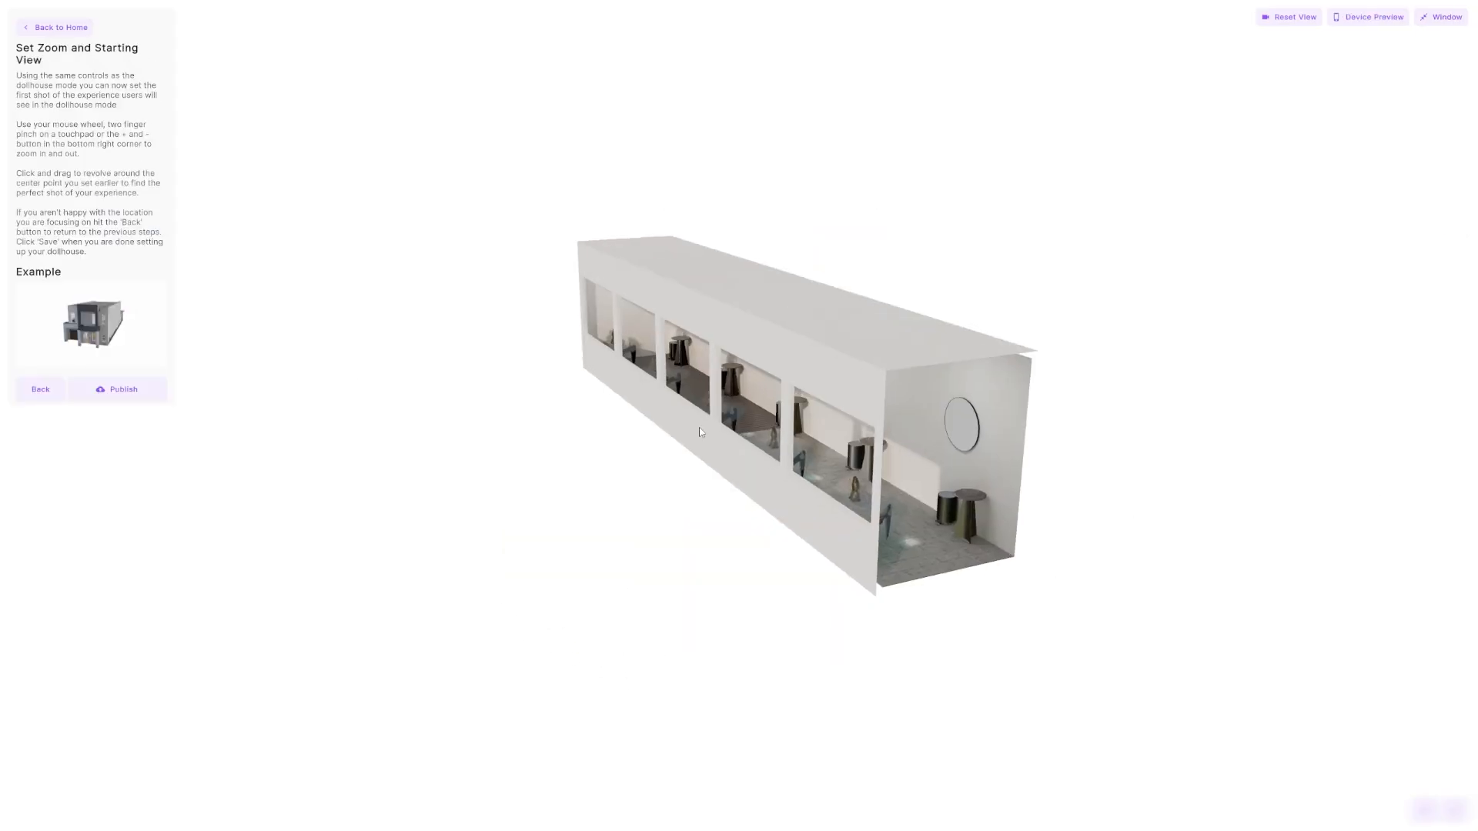
pyautogui.click(119, 390)
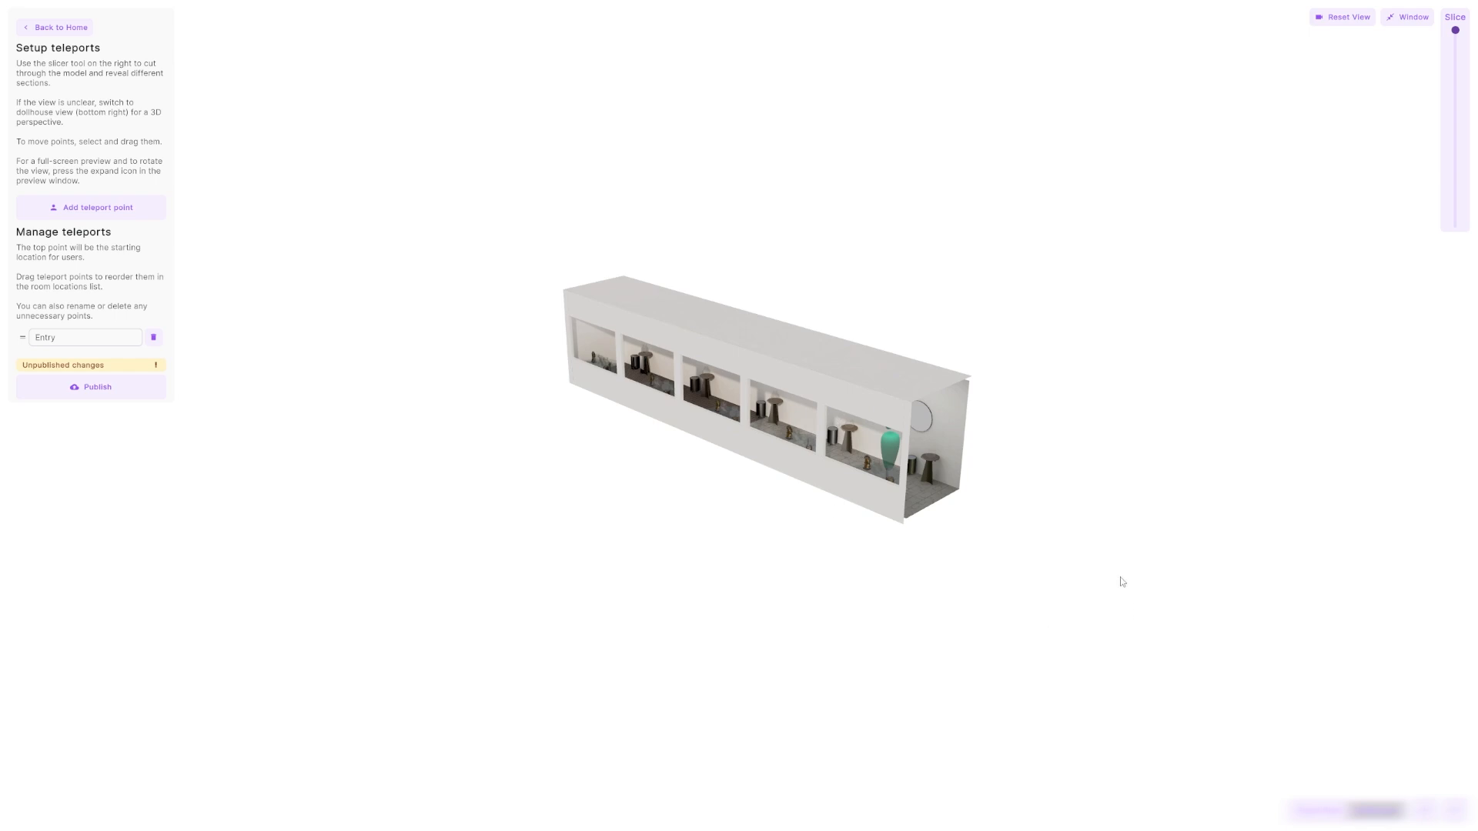
# Add a new teleport point midway along the hallway interior and aim its view down the corridor toward the end wall.
pyautogui.moveTo(1127, 624); pyautogui.dragTo(768, 542)
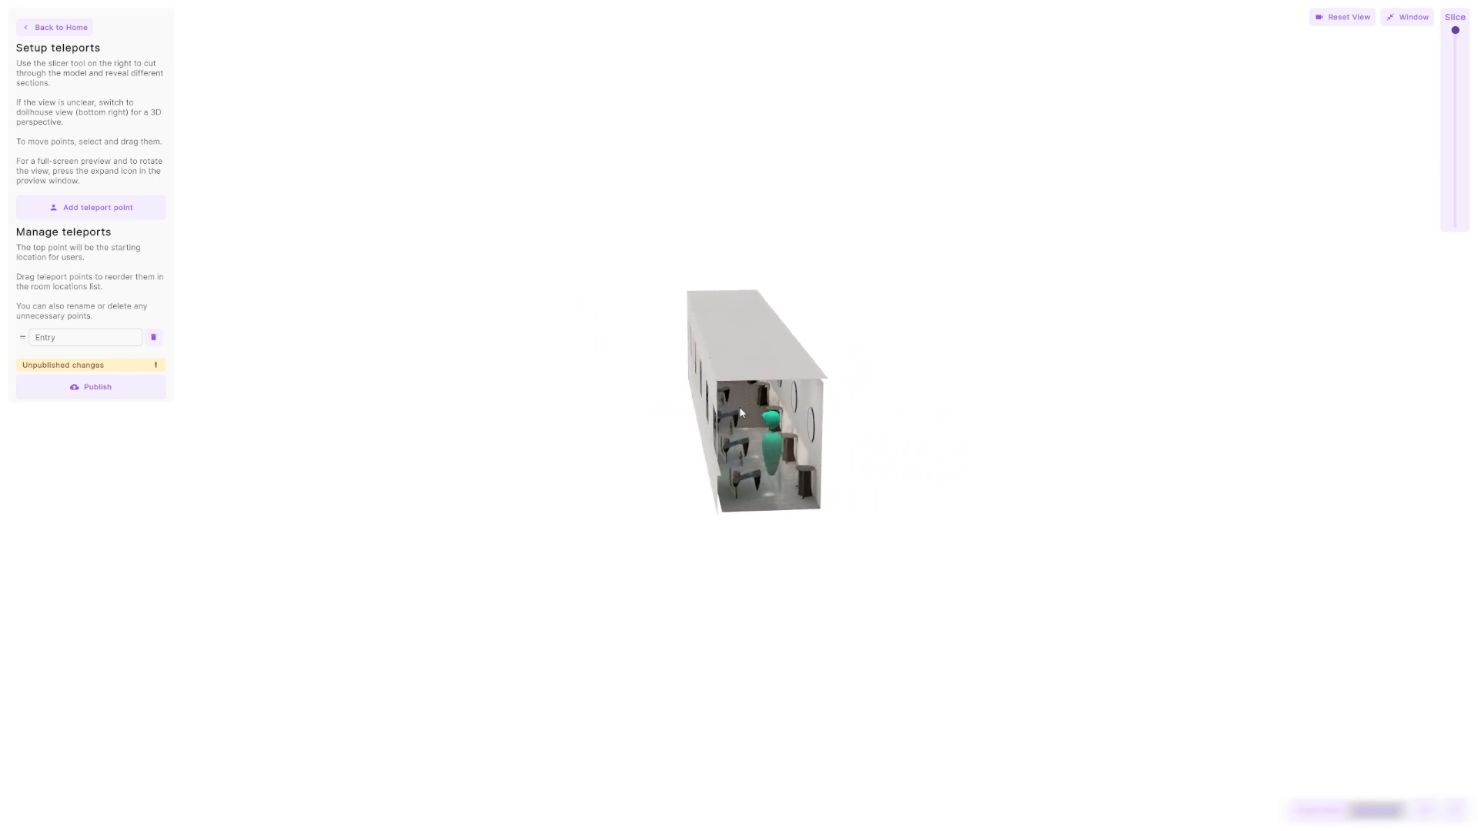
pyautogui.click(91, 208)
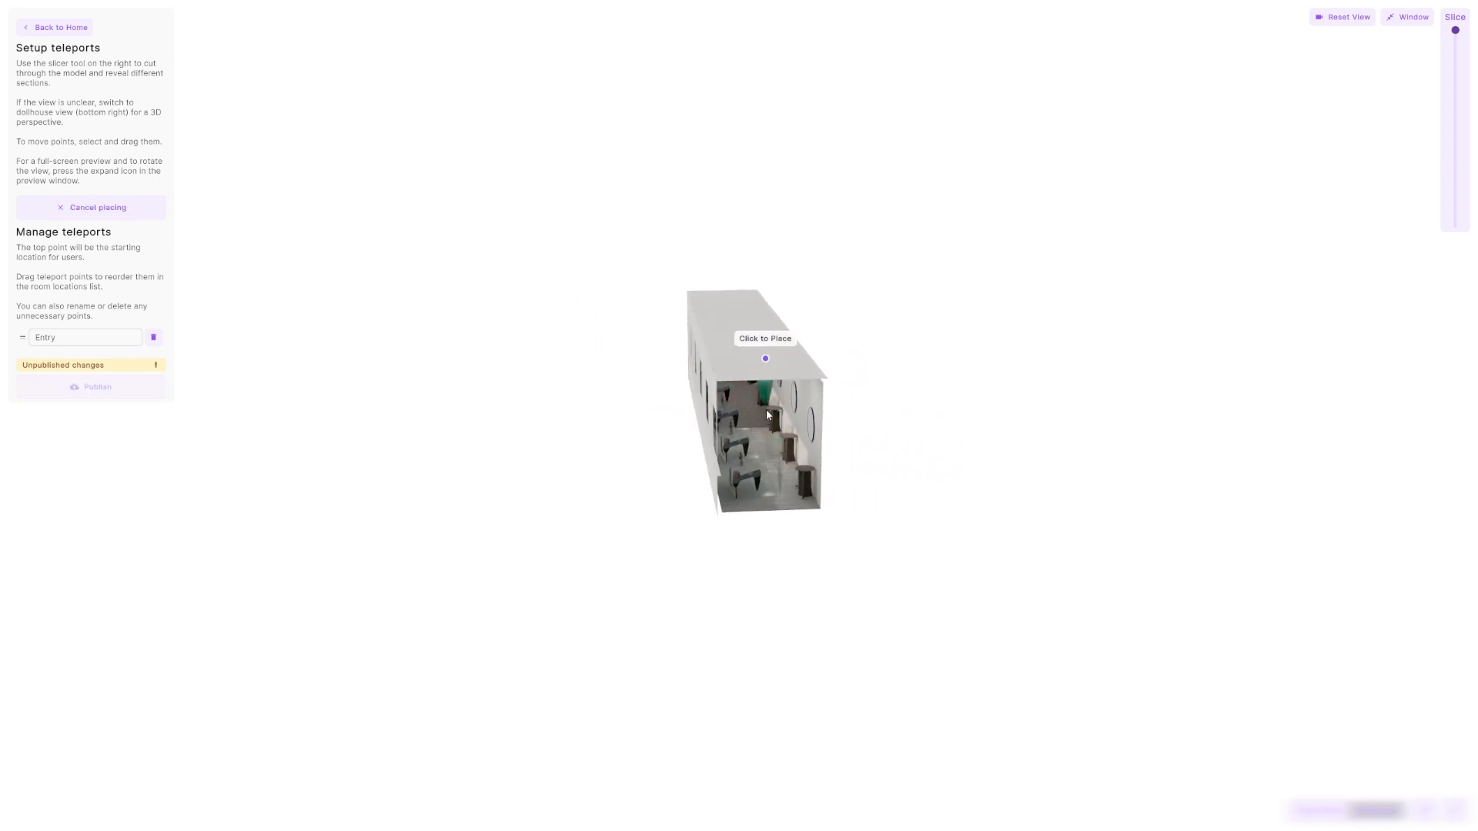
pyautogui.moveTo(747, 446)
pyautogui.mouseDown()
pyautogui.moveTo(685, 495)
pyautogui.moveTo(749, 441)
pyautogui.mouseUp()
pyautogui.click(750, 375)
pyautogui.moveTo(858, 400); pyautogui.dragTo(982, 492)
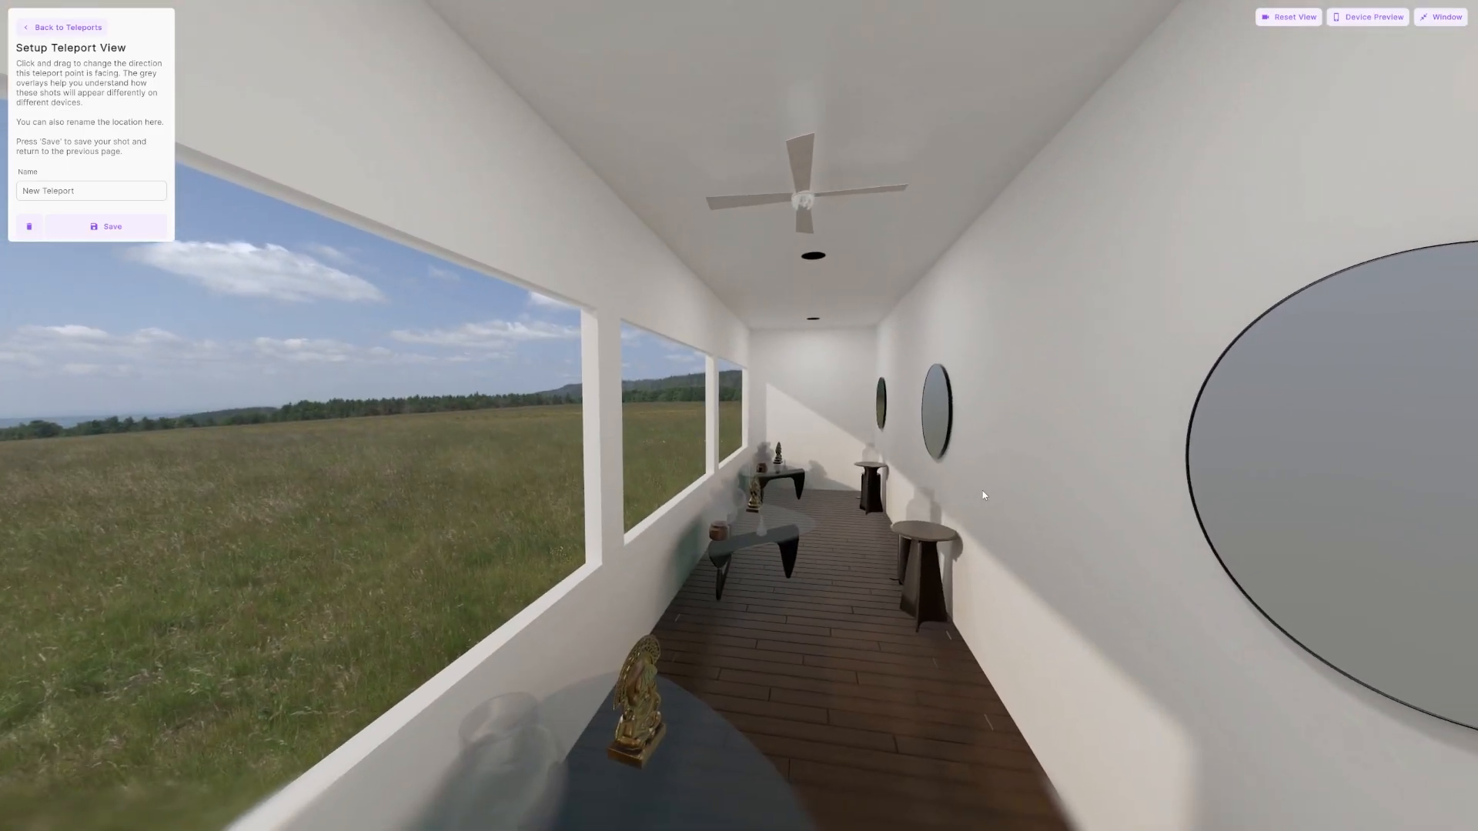
# Name the new teleport point Test View and save its shot.
pyautogui.tripleClick(158, 193)
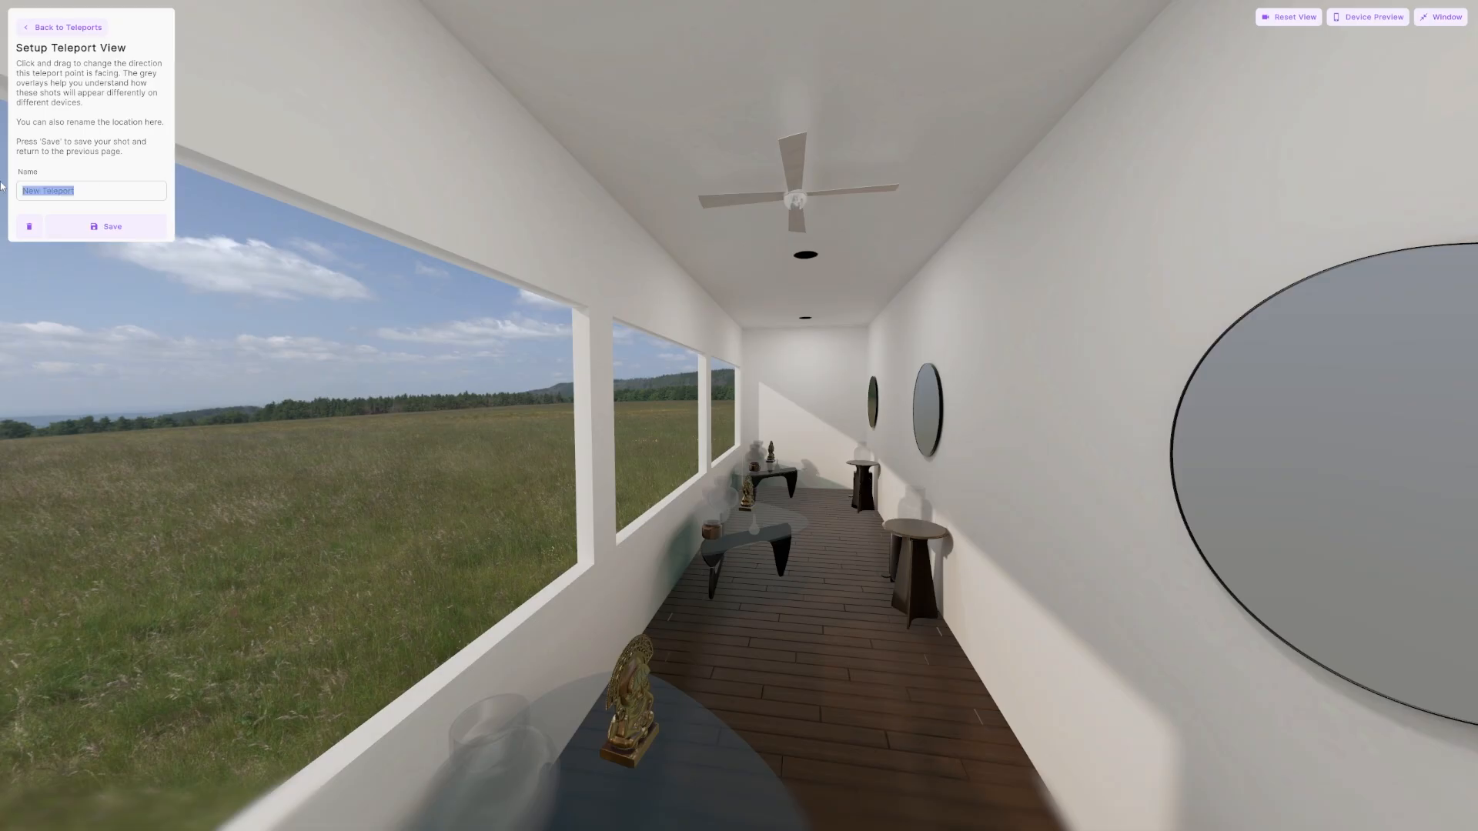
pyautogui.write('Test View')
pyautogui.click(126, 230)
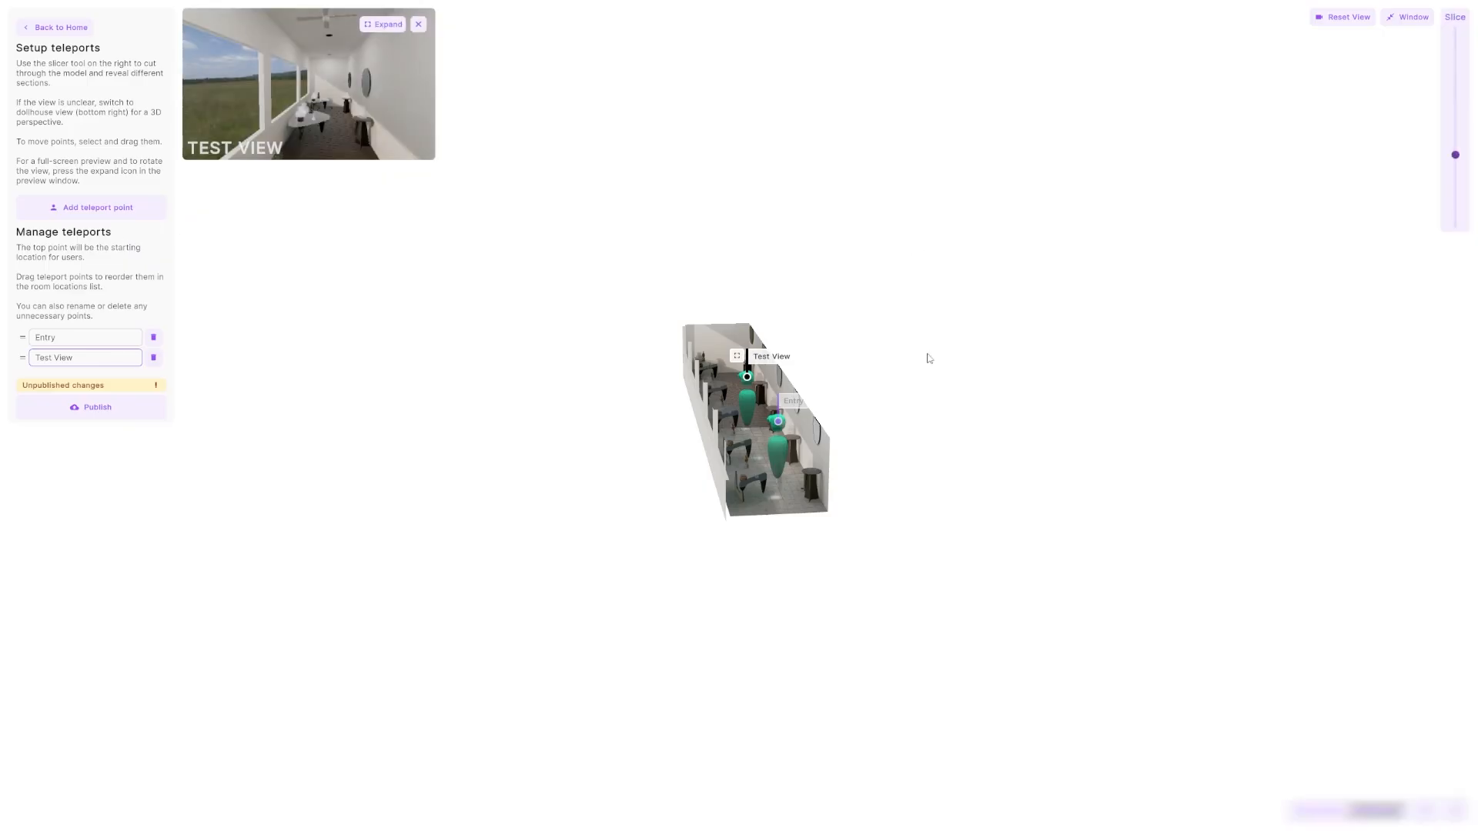
pyautogui.moveTo(928, 356); pyautogui.dragTo(525, 390)
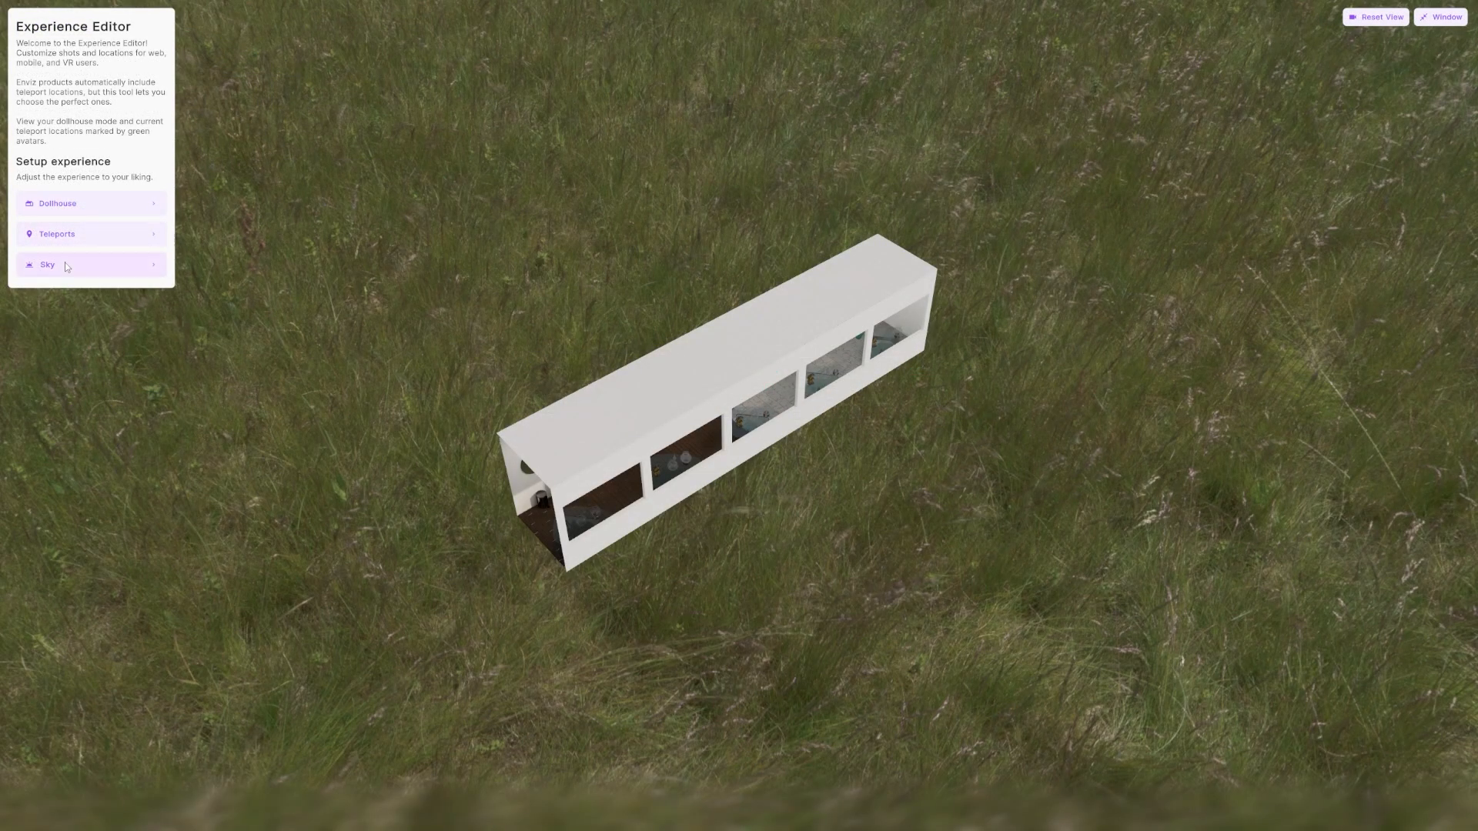
# Set the sky background to the custom image ZZ_BG_Austin_001.png with a 118° rotation, publish it, and return to the editor home.
pyautogui.click(66, 266)
pyautogui.moveTo(101, 210); pyautogui.dragTo(109, 211)
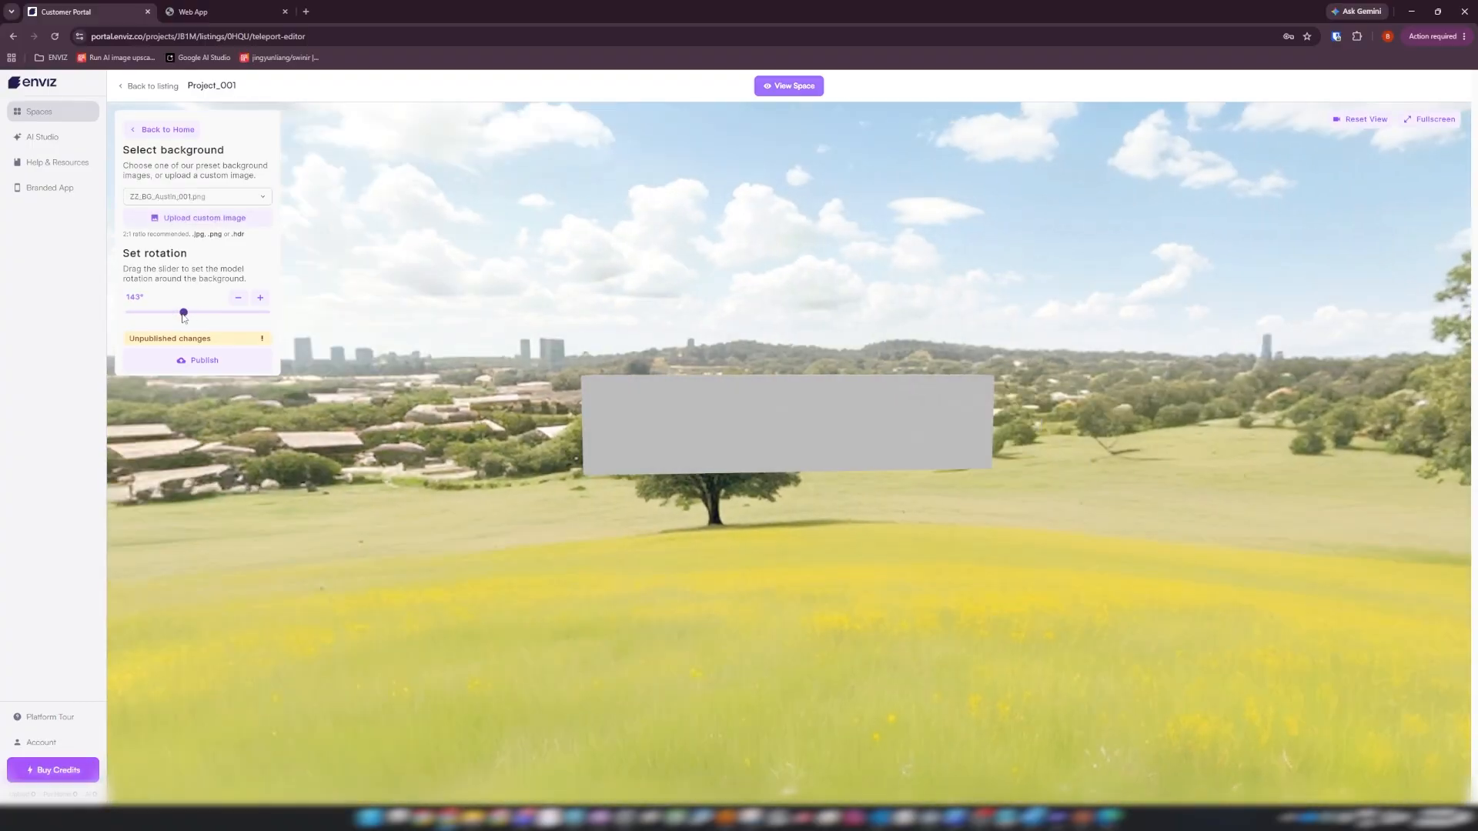
pyautogui.moveTo(182, 314); pyautogui.dragTo(175, 313)
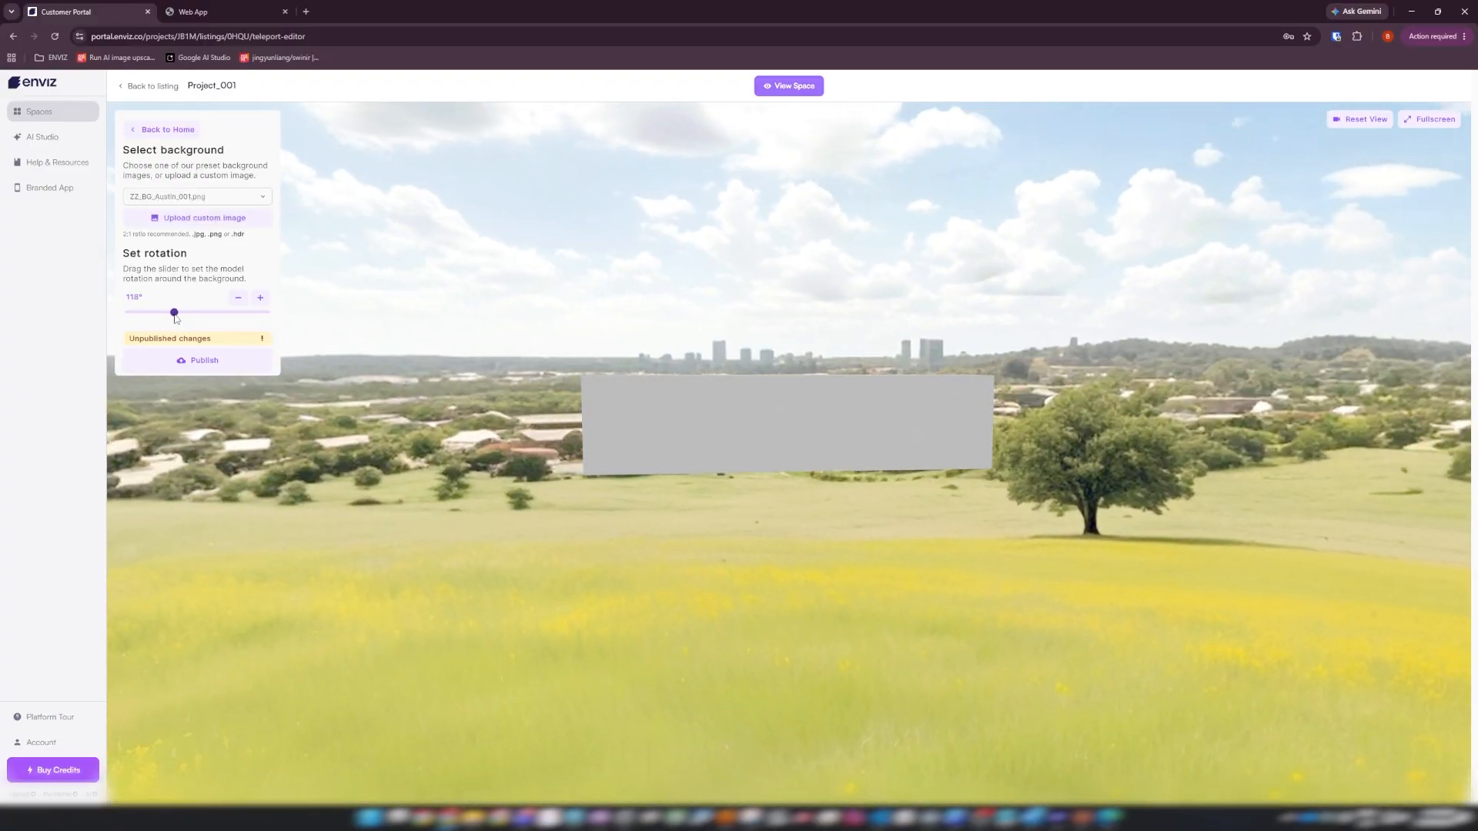
pyautogui.click(205, 362)
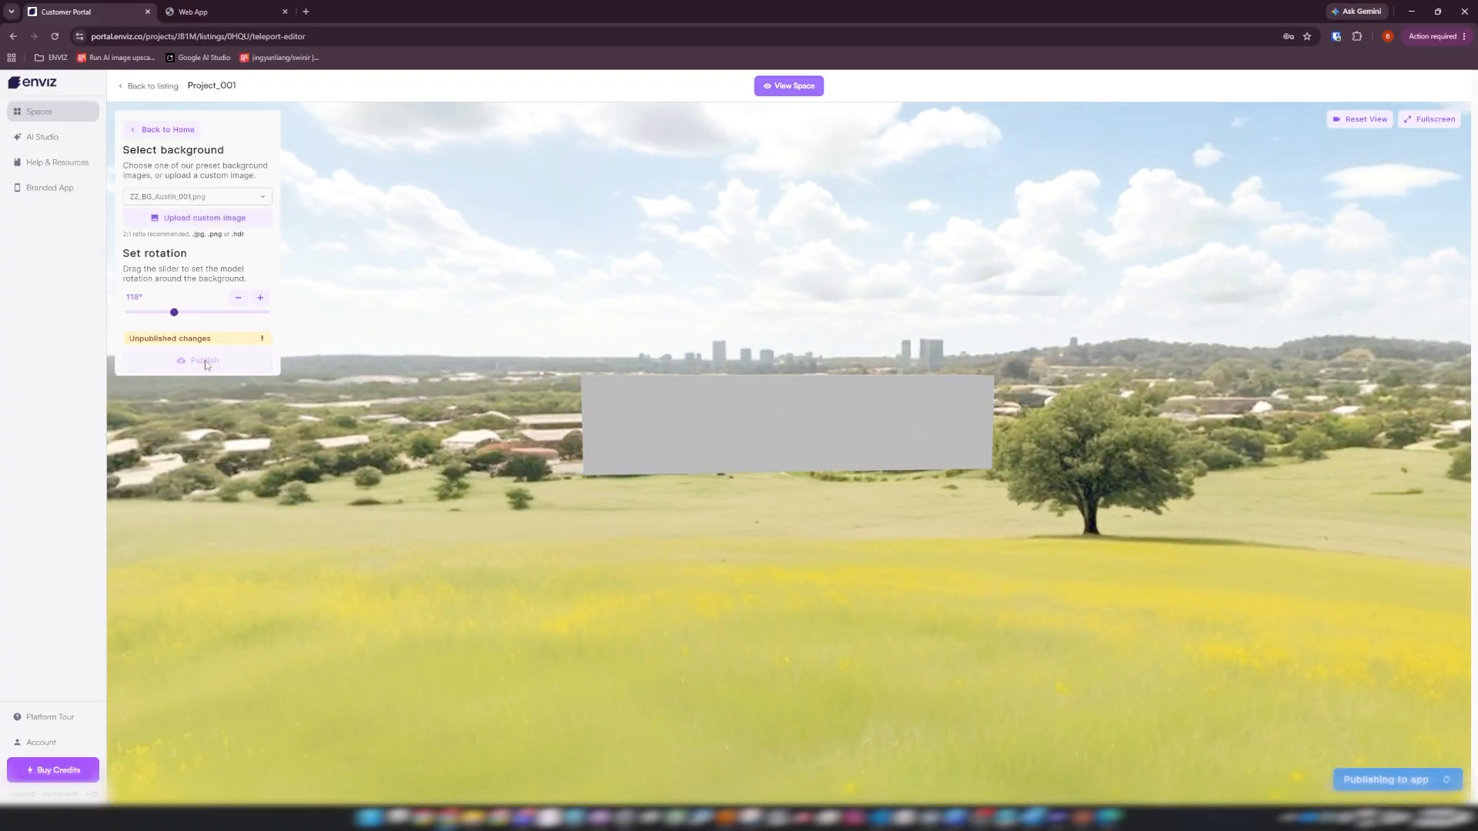
pyautogui.click(155, 131)
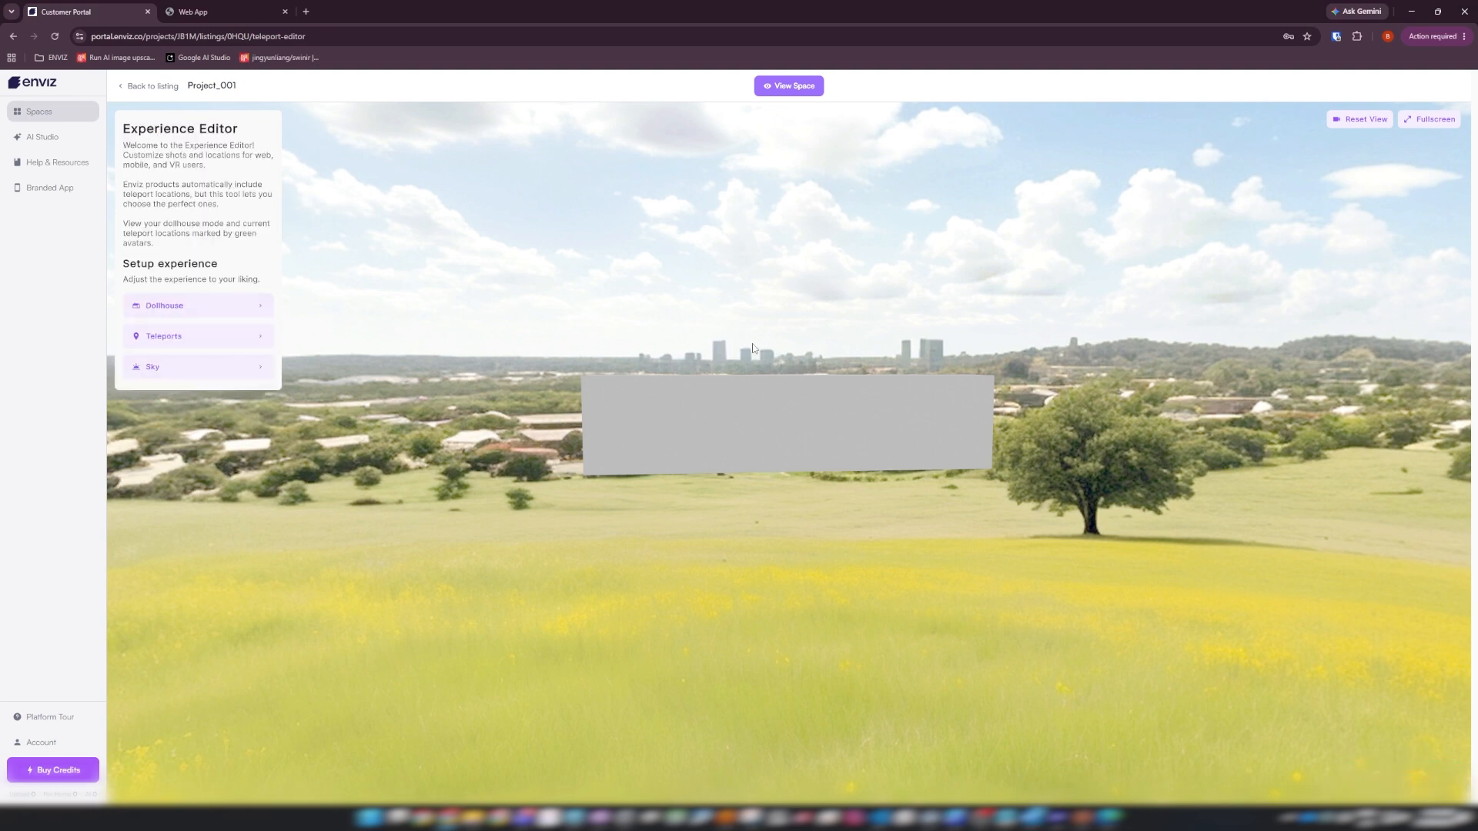
# Inspect the hallway against the new sky, then open the published space and walk from the entry down the corridor.
pyautogui.moveTo(1065, 407); pyautogui.dragTo(1143, 429)
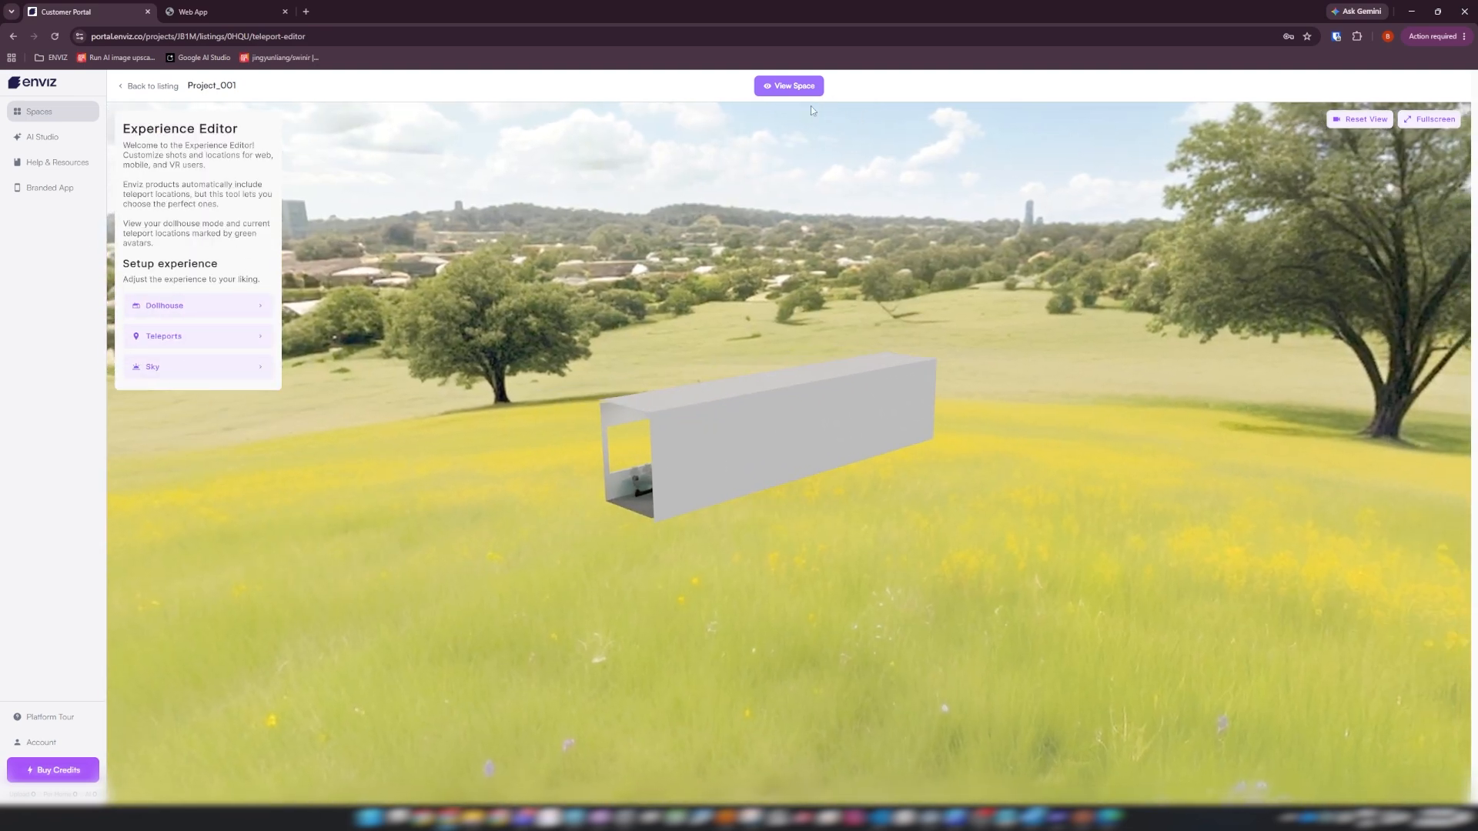
pyautogui.click(790, 86)
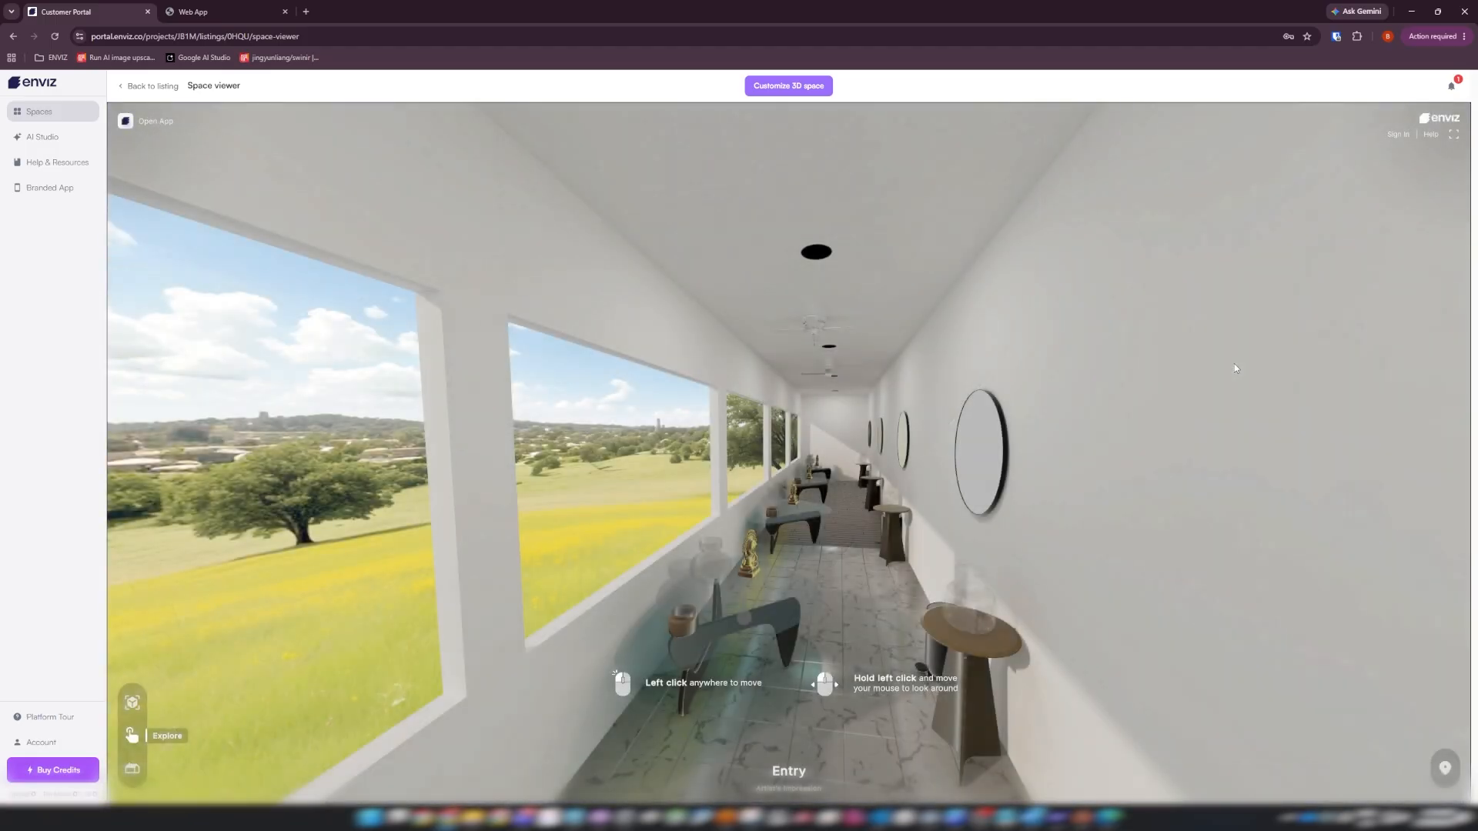
pyautogui.click(1090, 453)
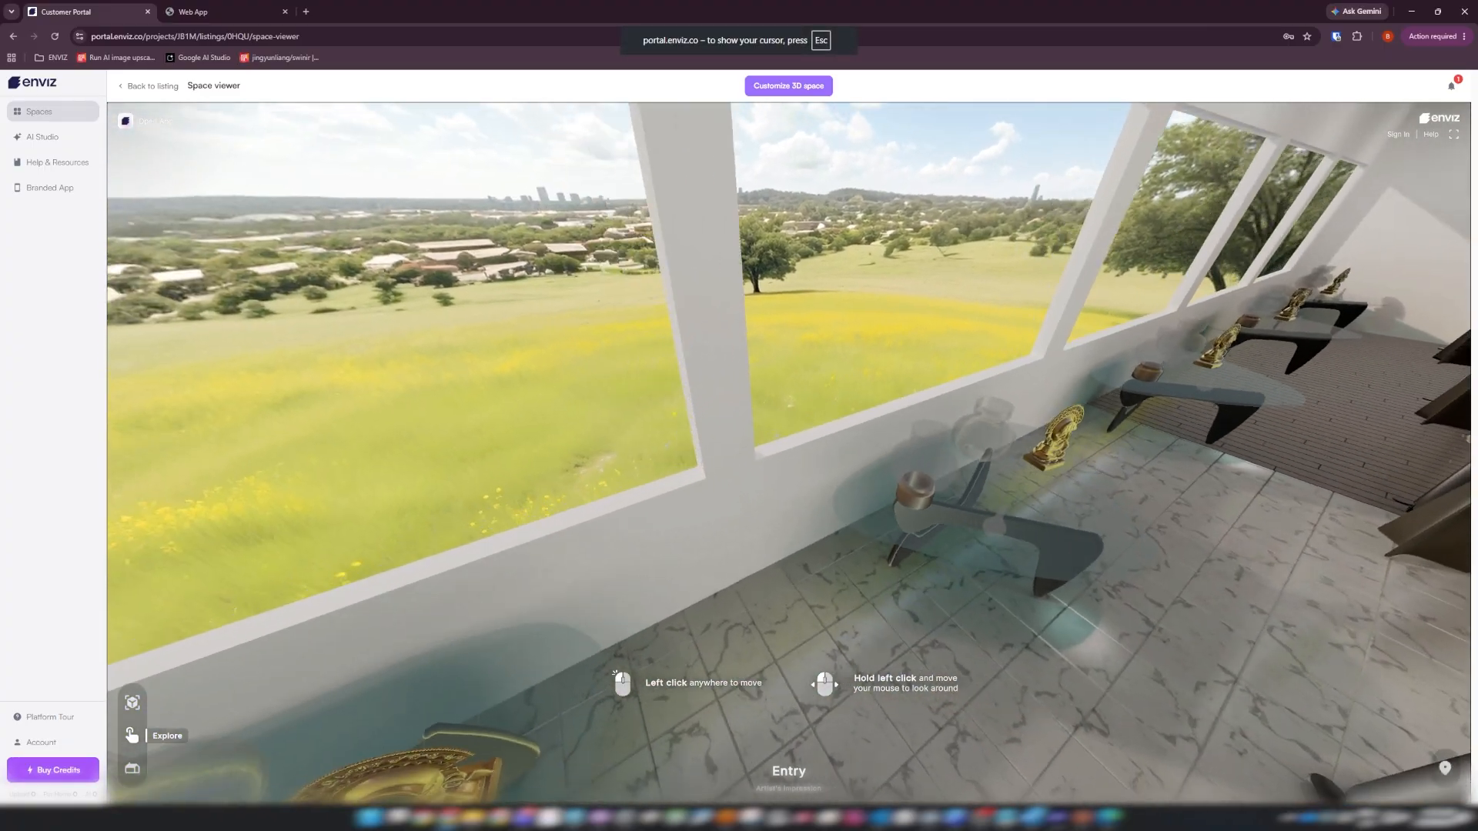
pyautogui.press('w')
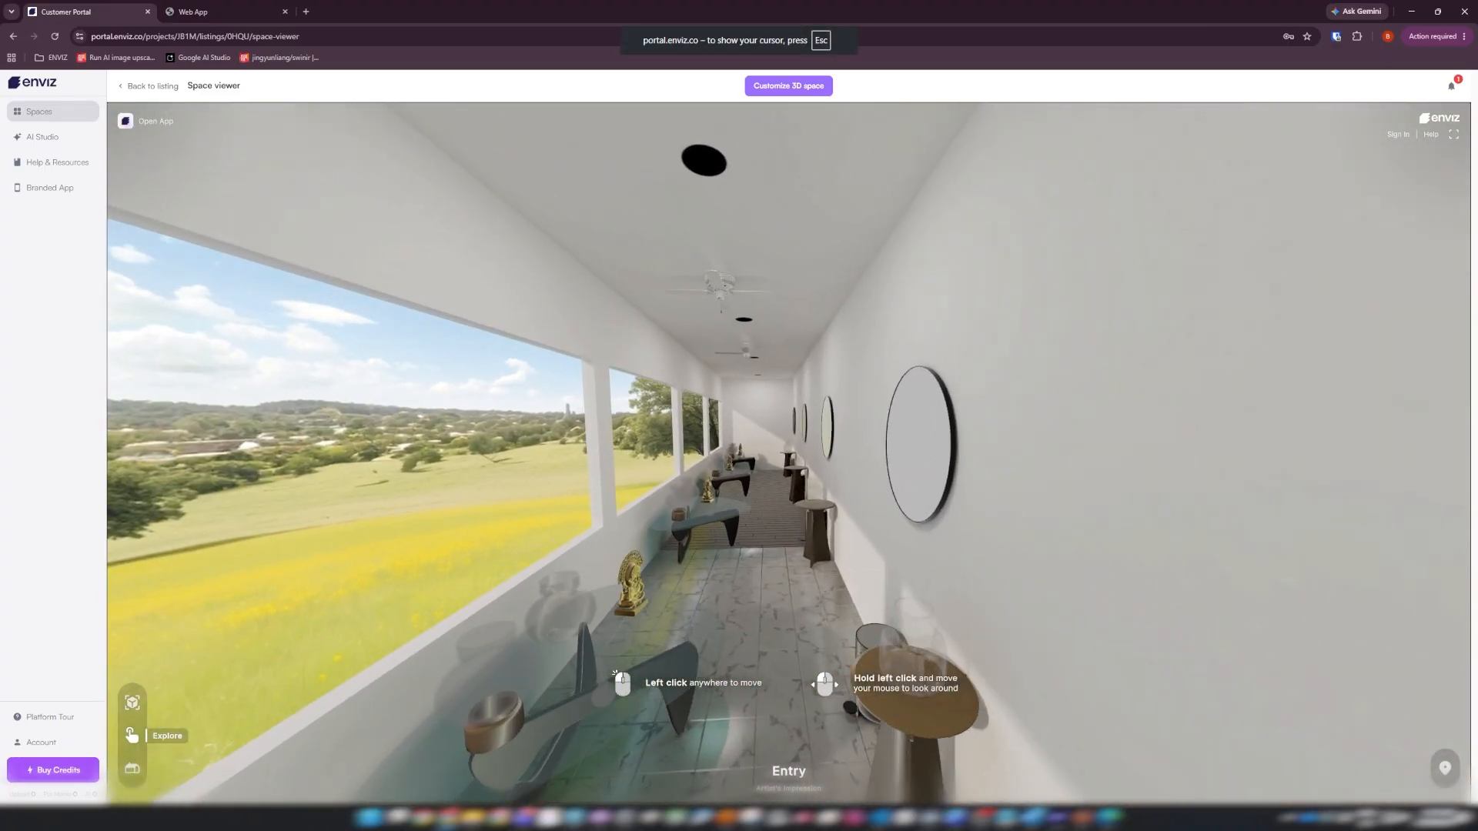
pyautogui.press('w')
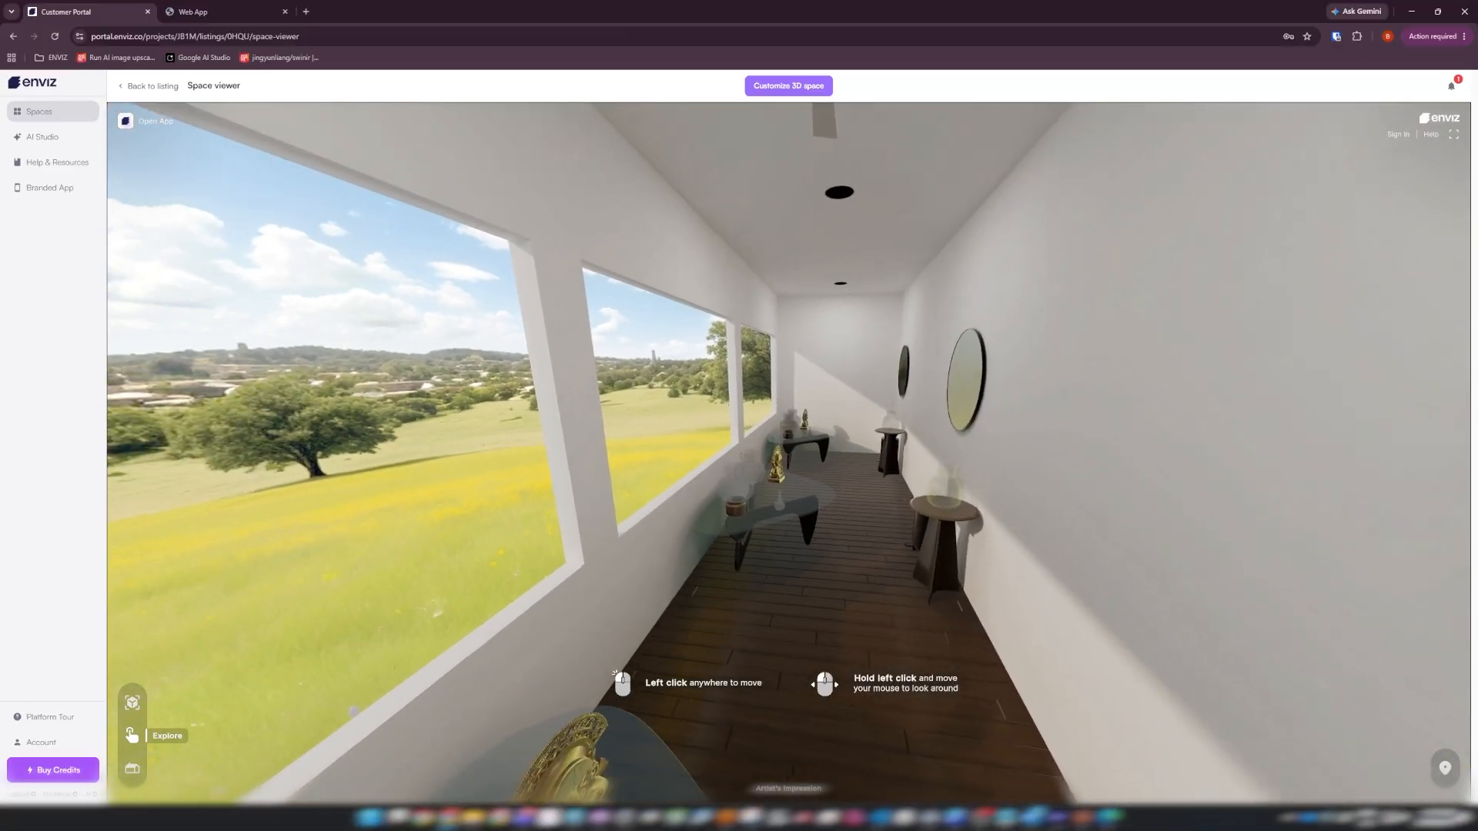